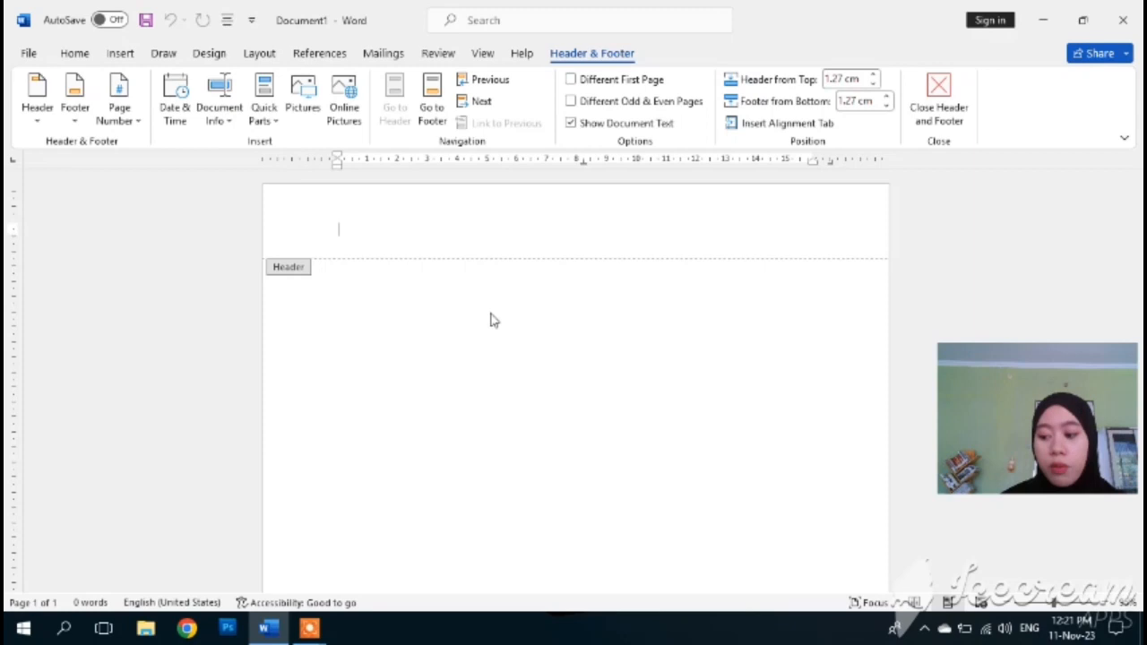
- Leave the header and apply the No Spacing style to the document
{"action": "left_click", "coordinate": [394, 369]}
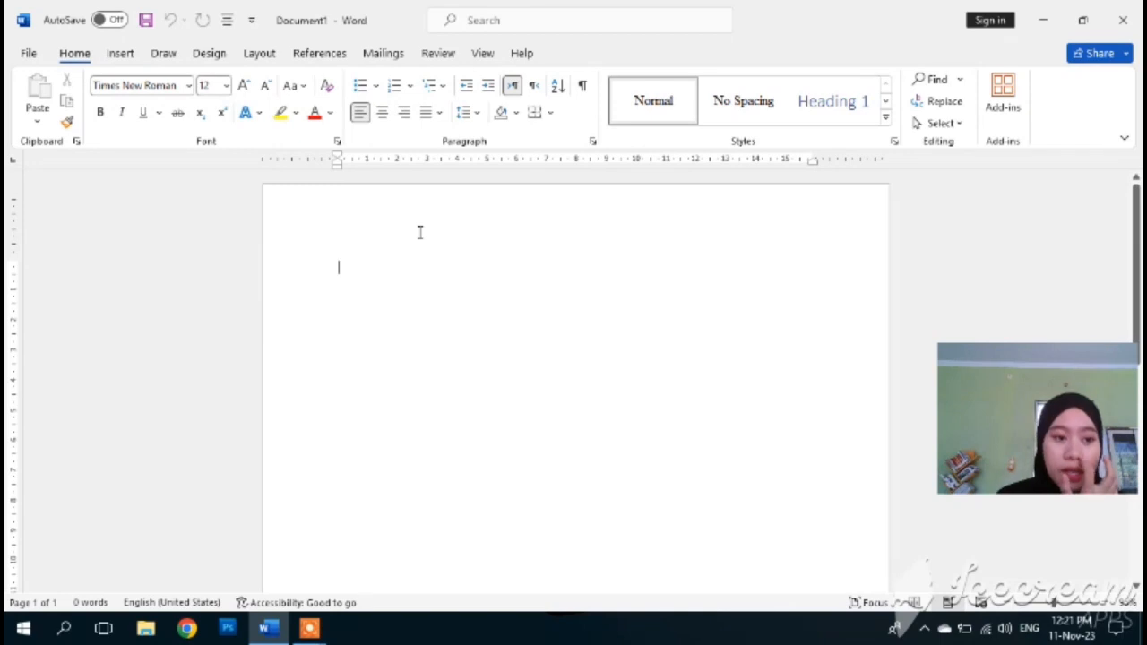
{"action": "left_click", "coordinate": [310, 627]}
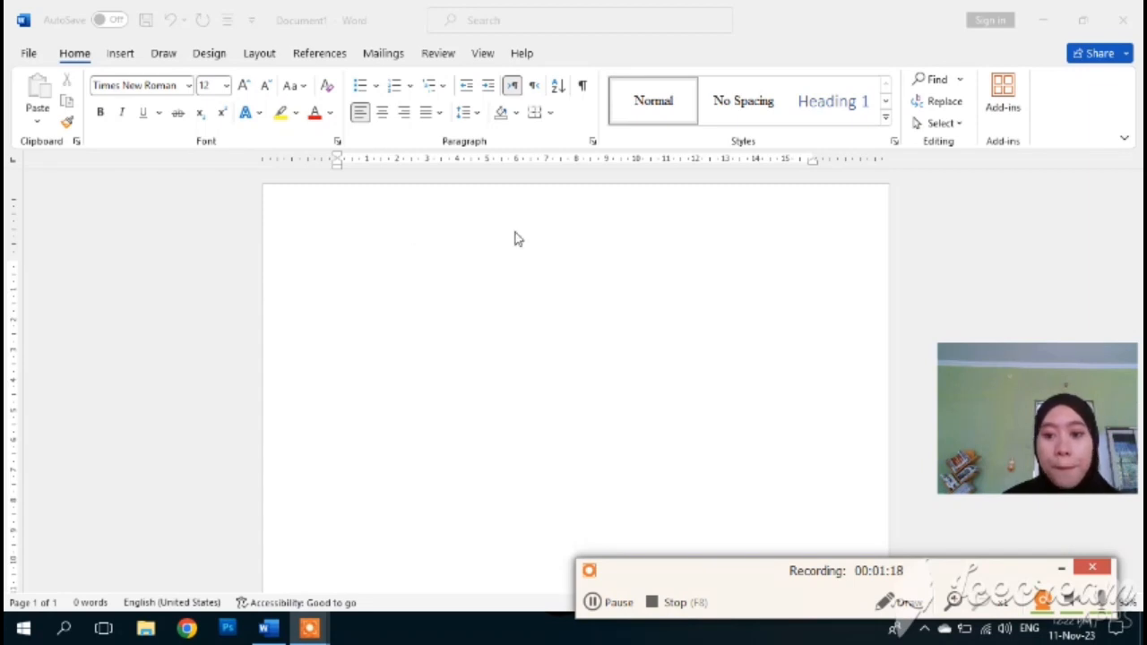
{"action": "left_click", "coordinate": [756, 105]}
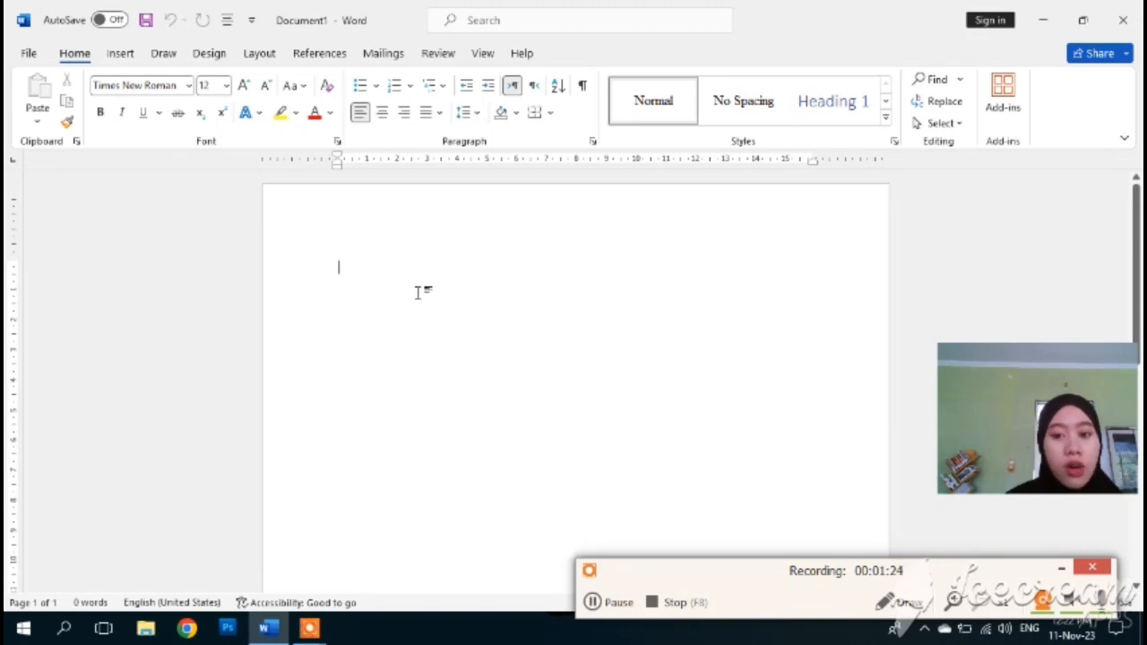
{"action": "left_click", "coordinate": [719, 114]}
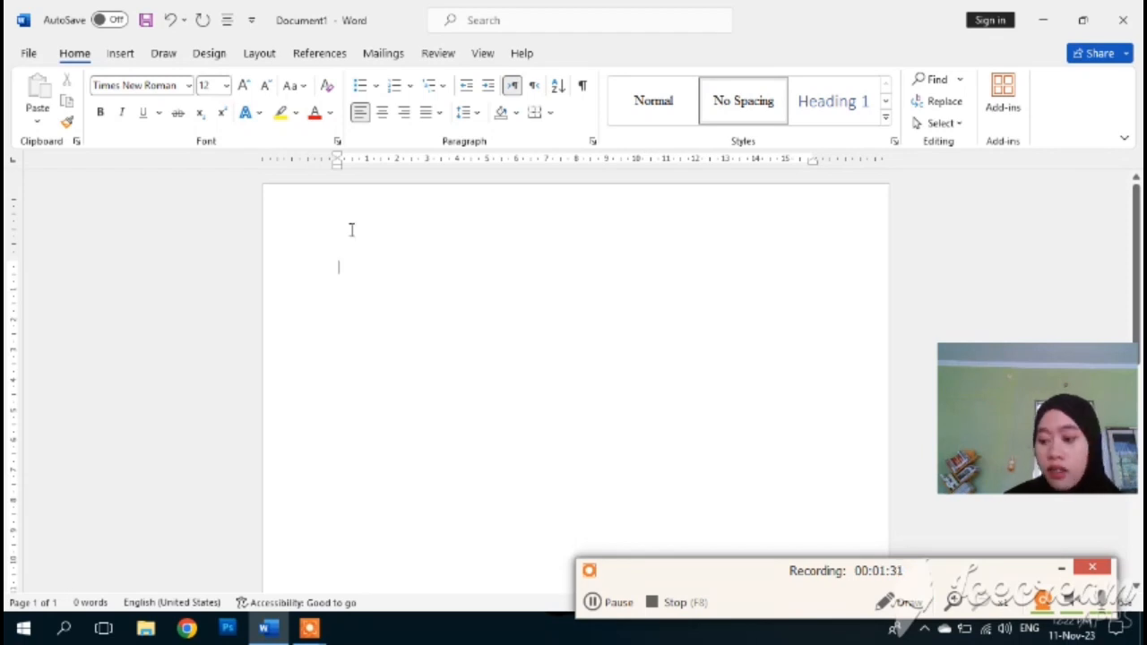
- Set the page margins to the Normal preset
{"action": "left_click", "coordinate": [259, 54]}
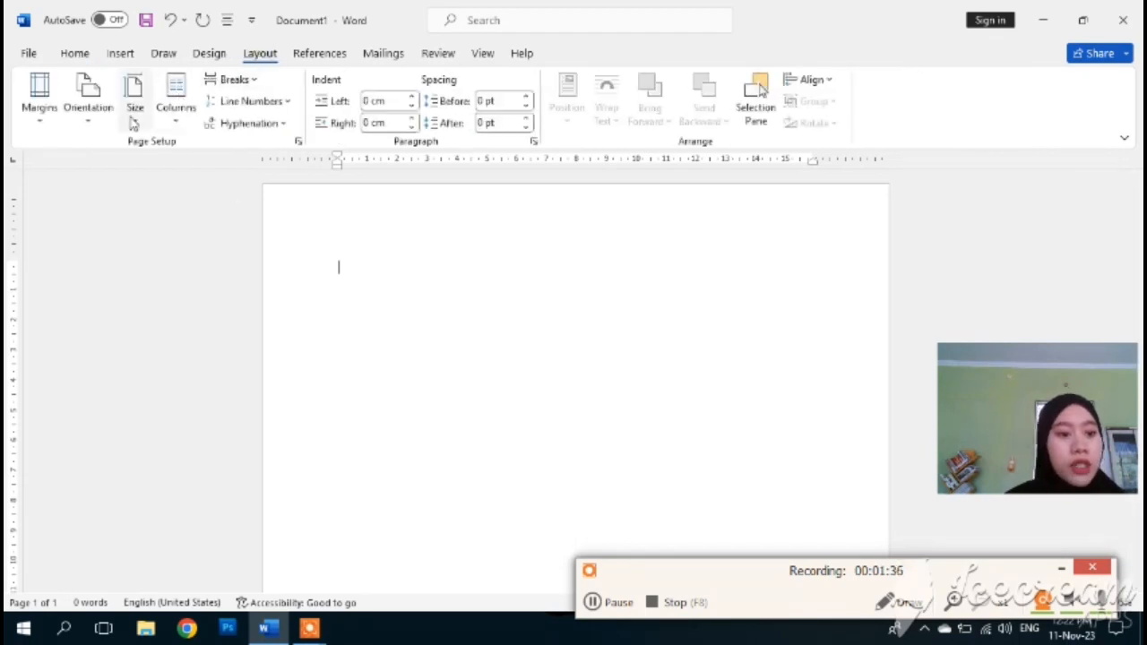
{"action": "left_click", "coordinate": [135, 108]}
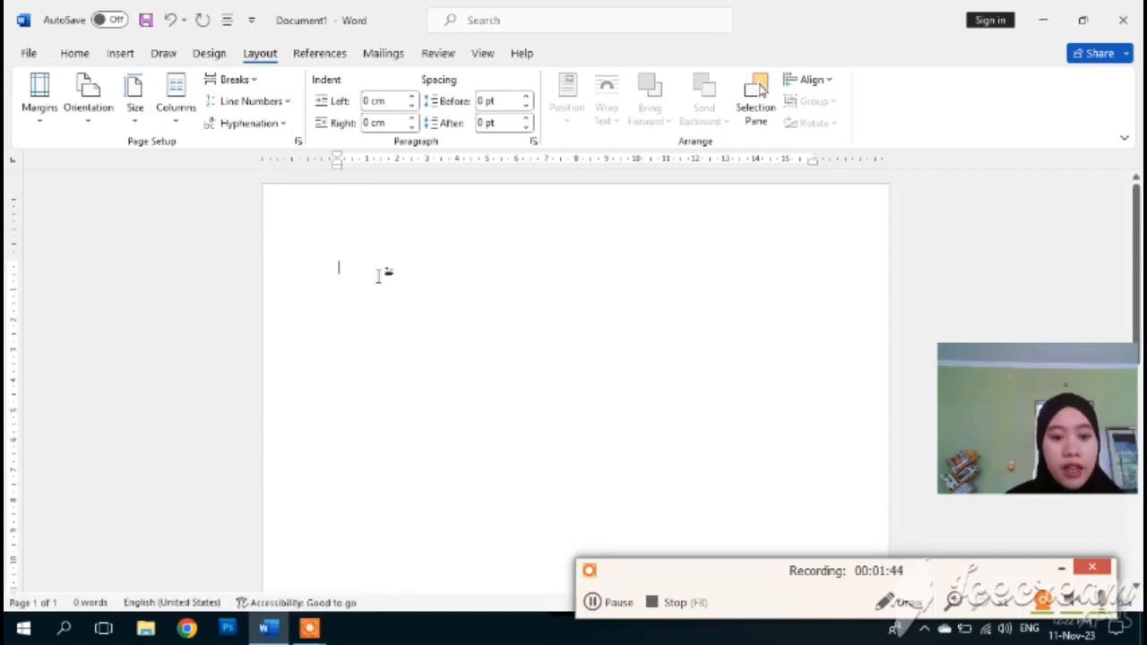
{"action": "left_click", "coordinate": [36, 118]}
{"action": "left_click", "coordinate": [73, 224]}
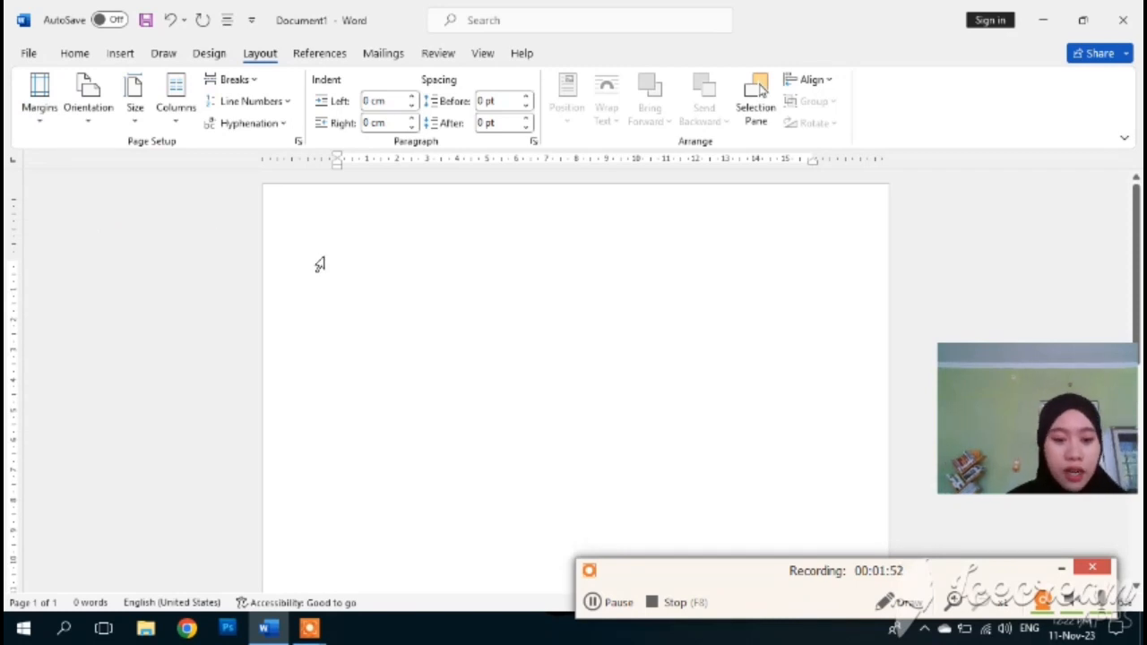
- Insert a 2-column, 1-row table into the page header
{"action": "double_click", "coordinate": [375, 226]}
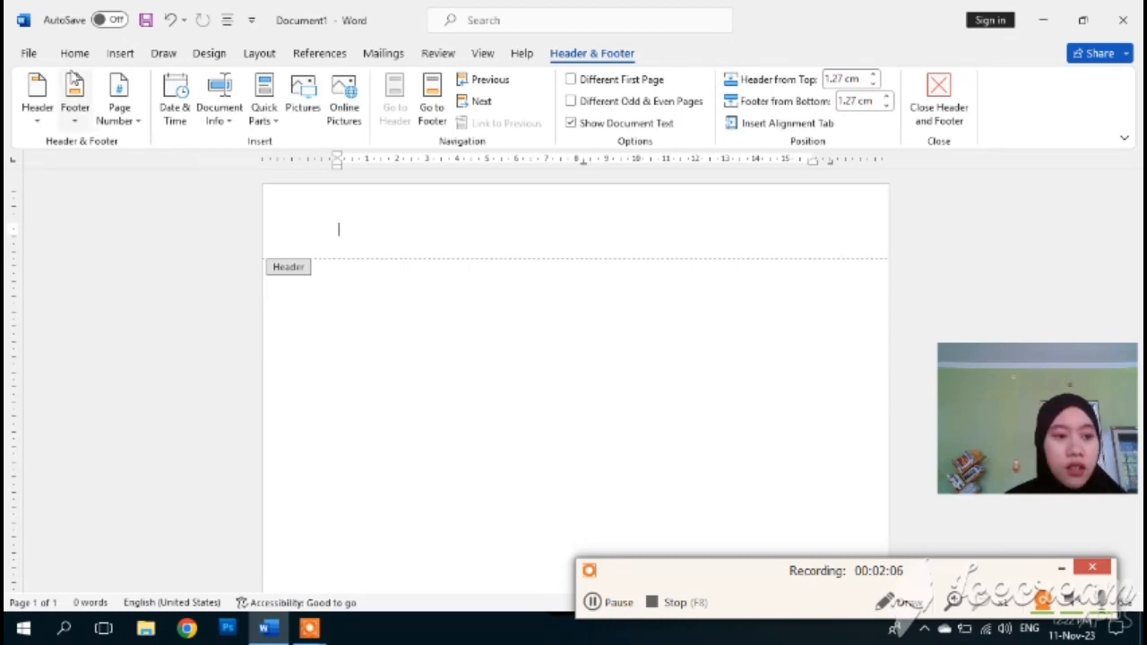
{"action": "left_click", "coordinate": [76, 56]}
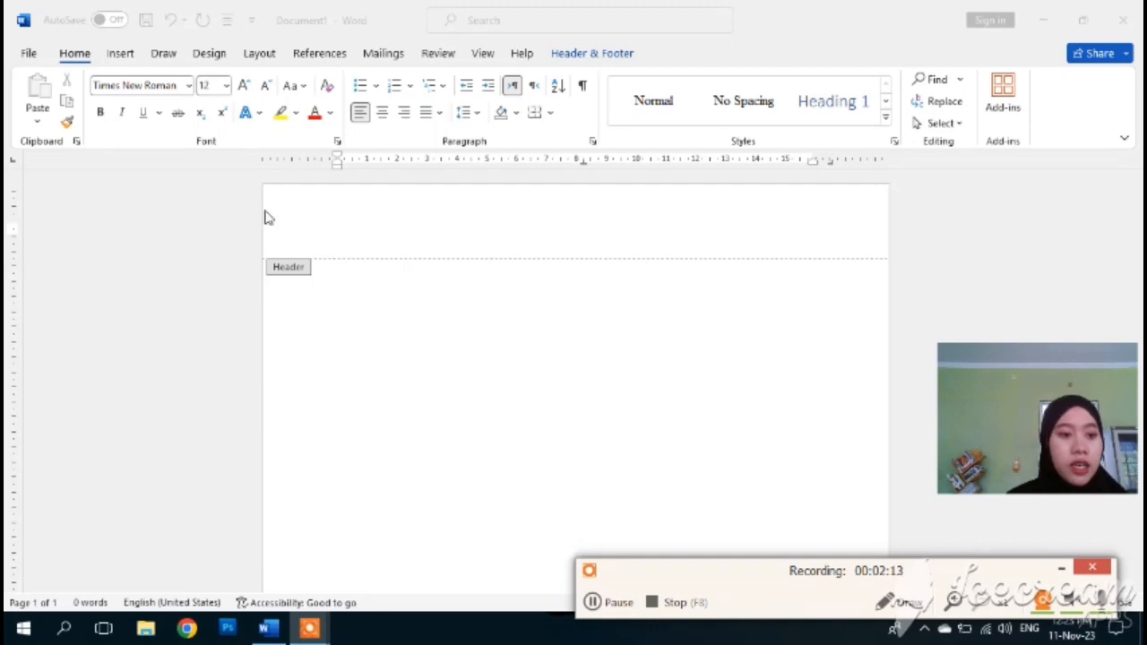
{"action": "left_click", "coordinate": [129, 56]}
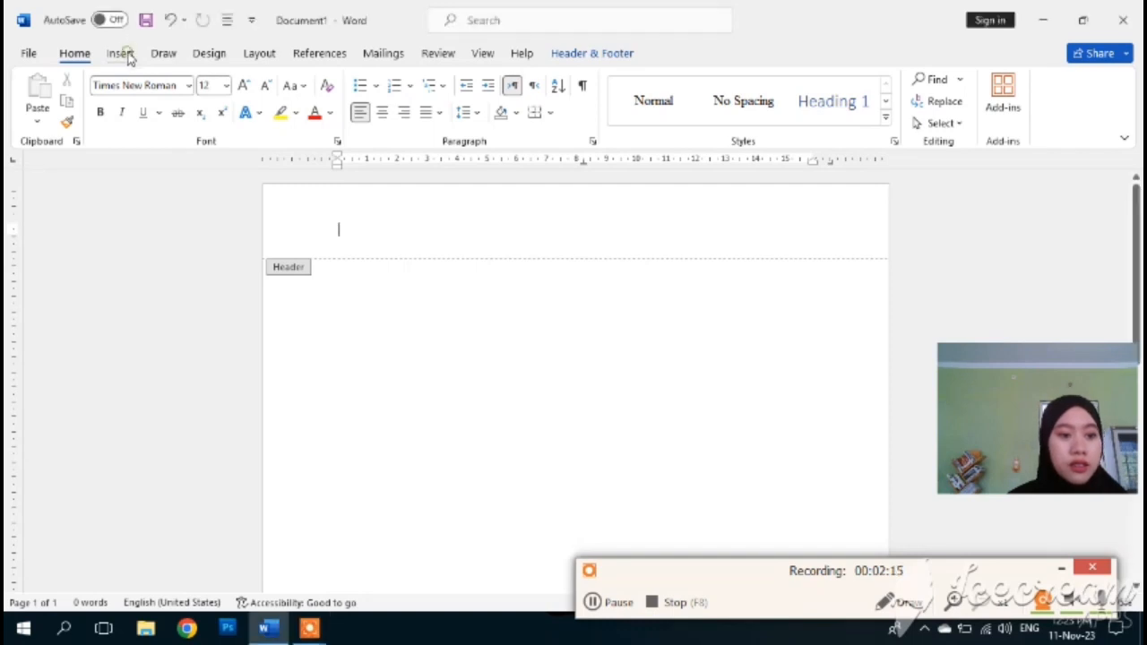
{"action": "left_click", "coordinate": [121, 54]}
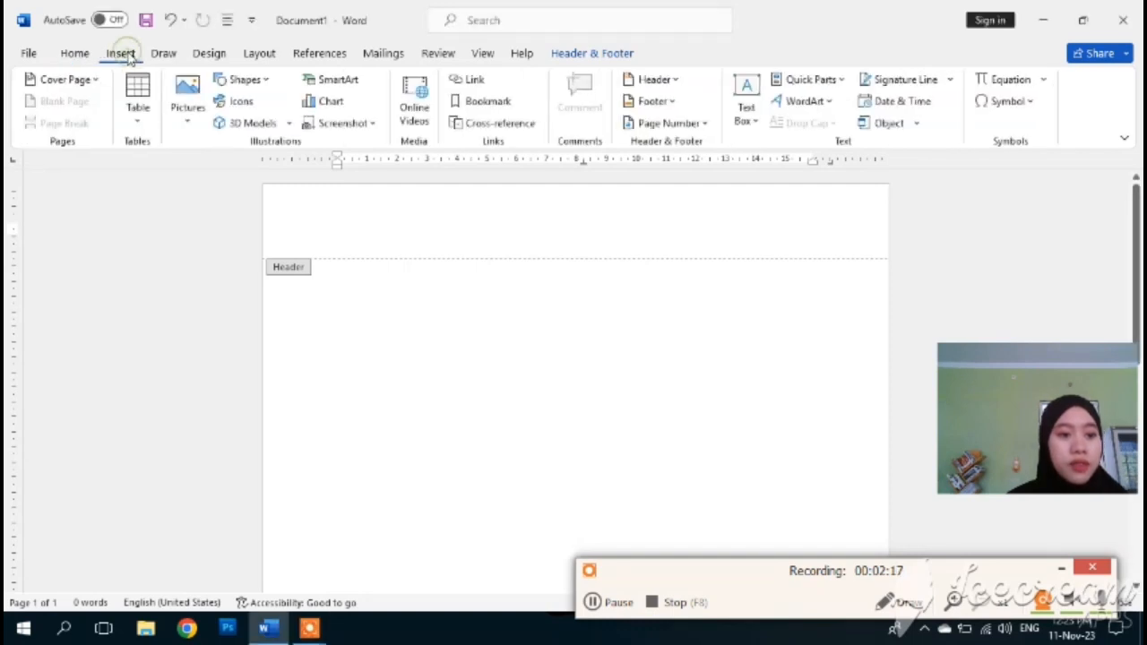
{"action": "left_click", "coordinate": [139, 124]}
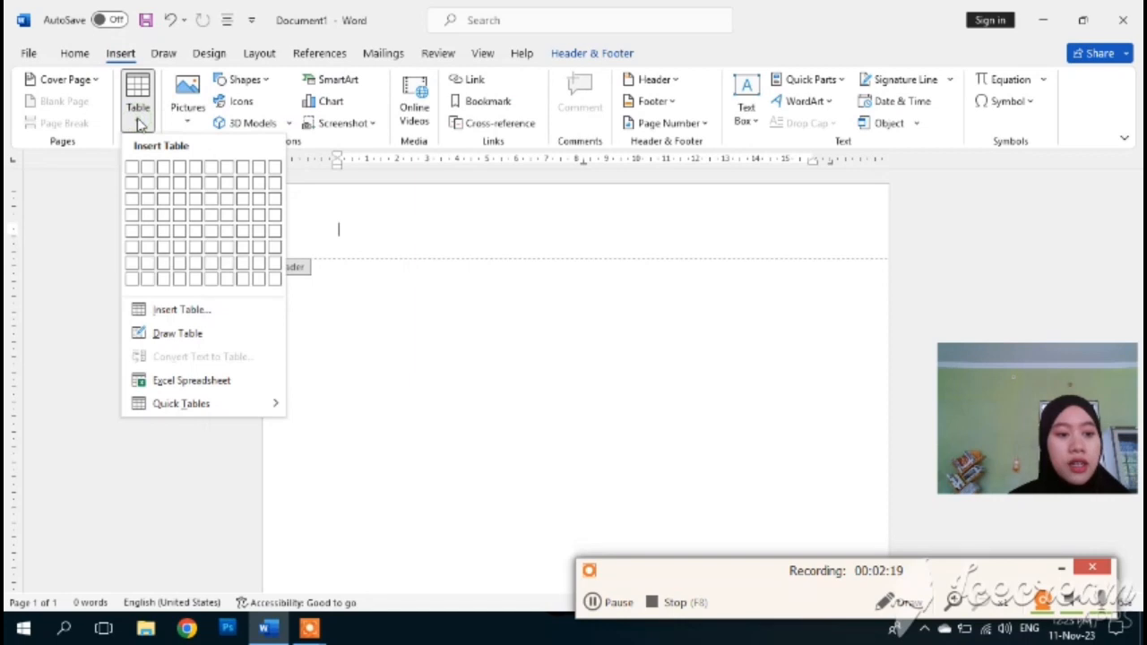
{"action": "left_click", "coordinate": [150, 169]}
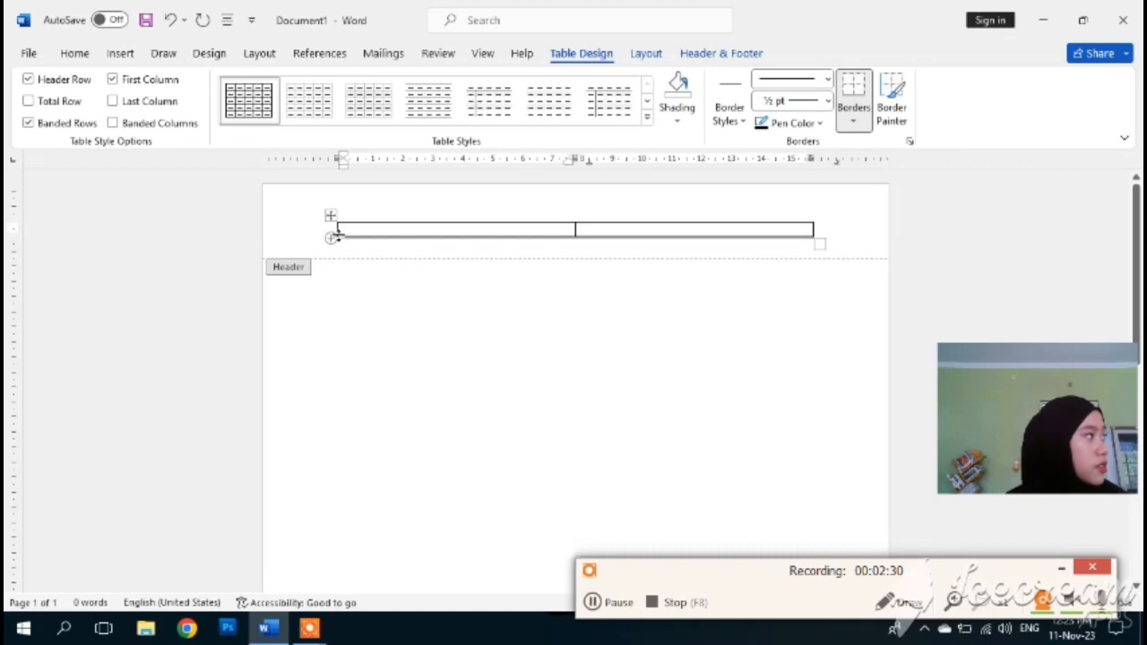
- Make the header table row taller and narrow the left column so the right column is wide
{"action": "left_click_drag", "start_coordinate": [333, 237], "coordinate": [334, 288]}
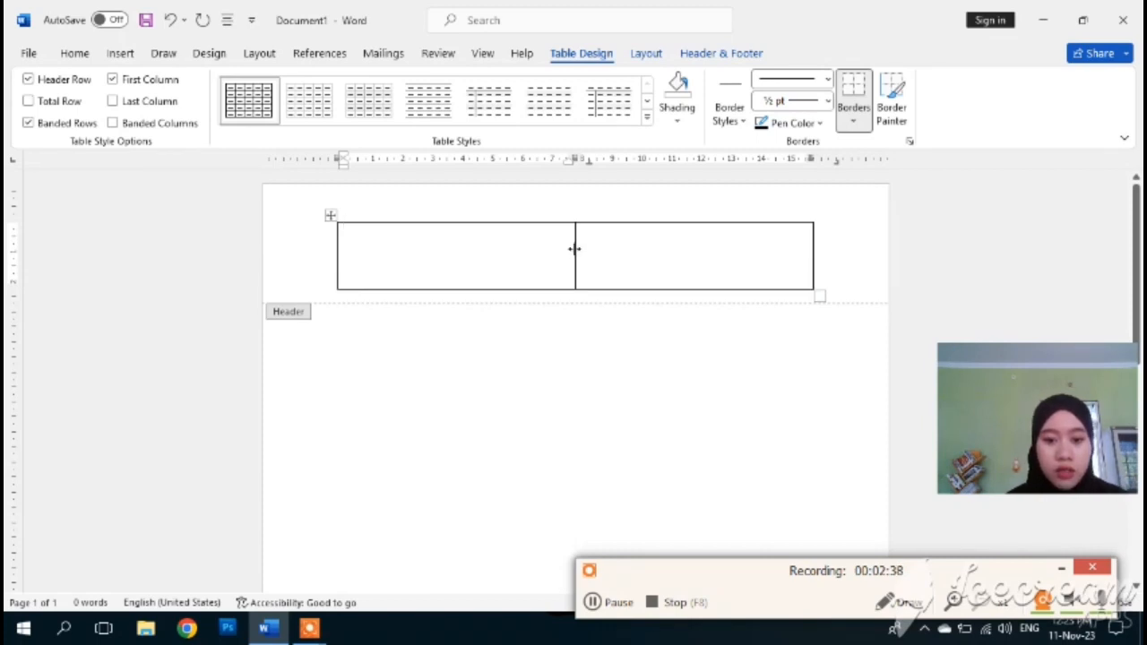
{"action": "left_click_drag", "start_coordinate": [574, 250], "coordinate": [465, 248]}
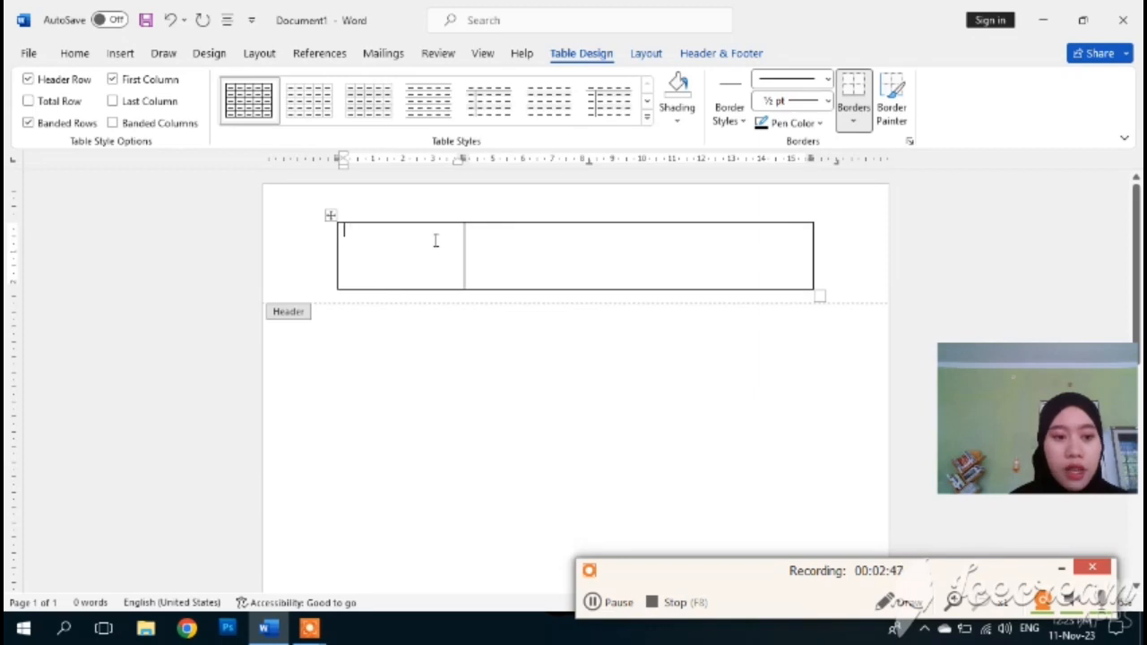
{"action": "left_click", "coordinate": [537, 258]}
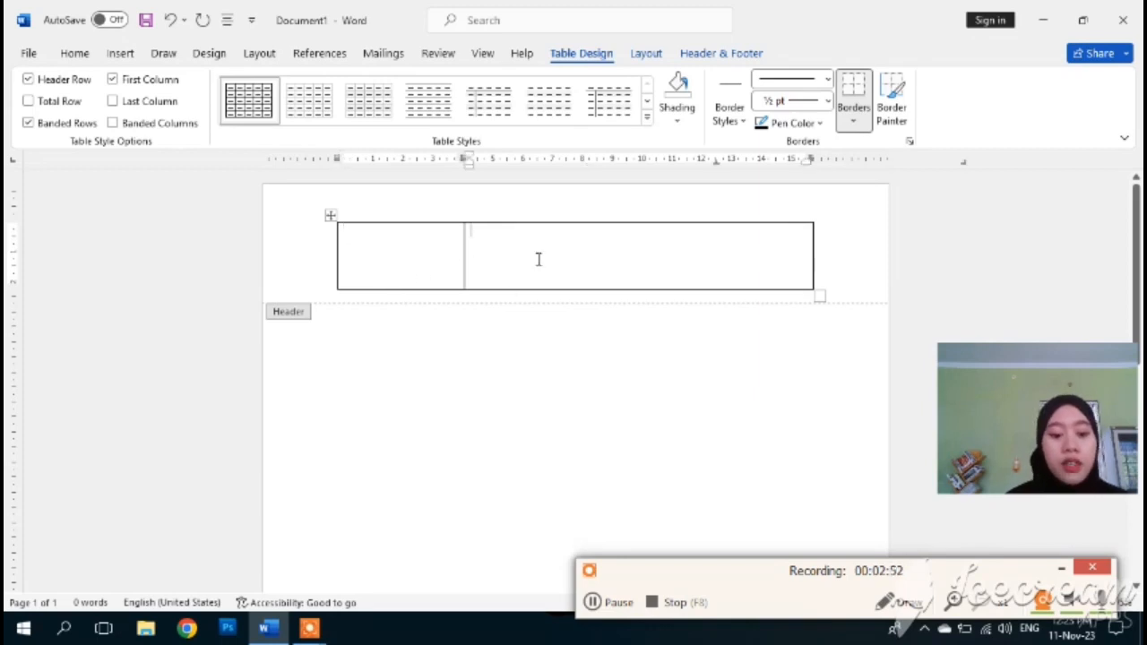
{"action": "left_click", "coordinate": [595, 603]}
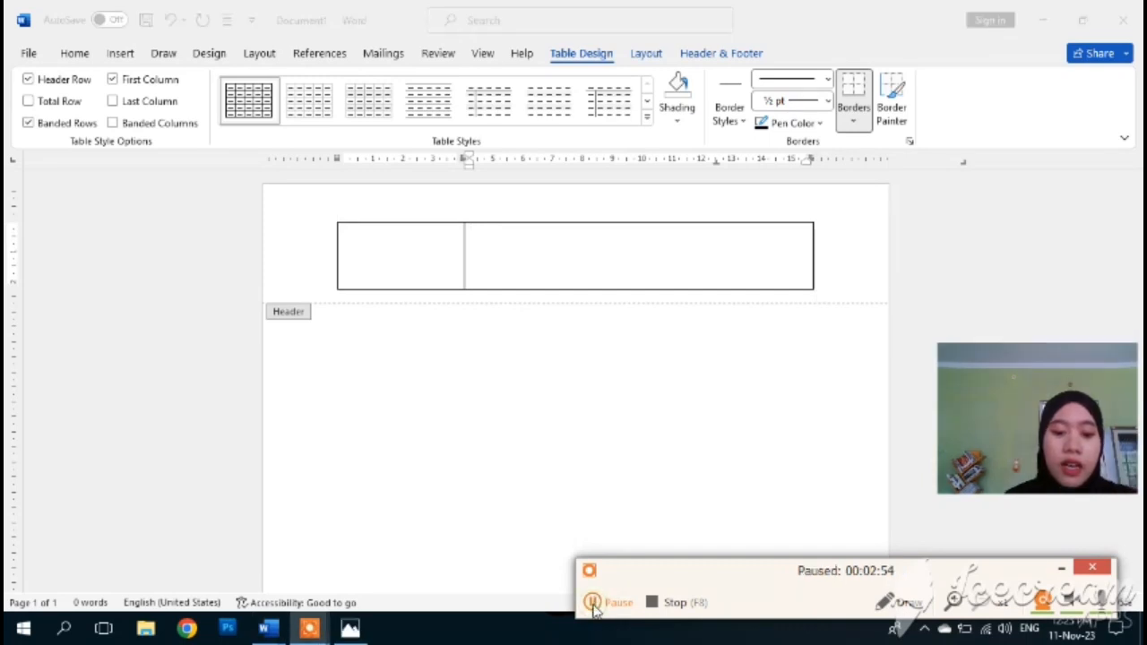
{"action": "left_click", "coordinate": [592, 603]}
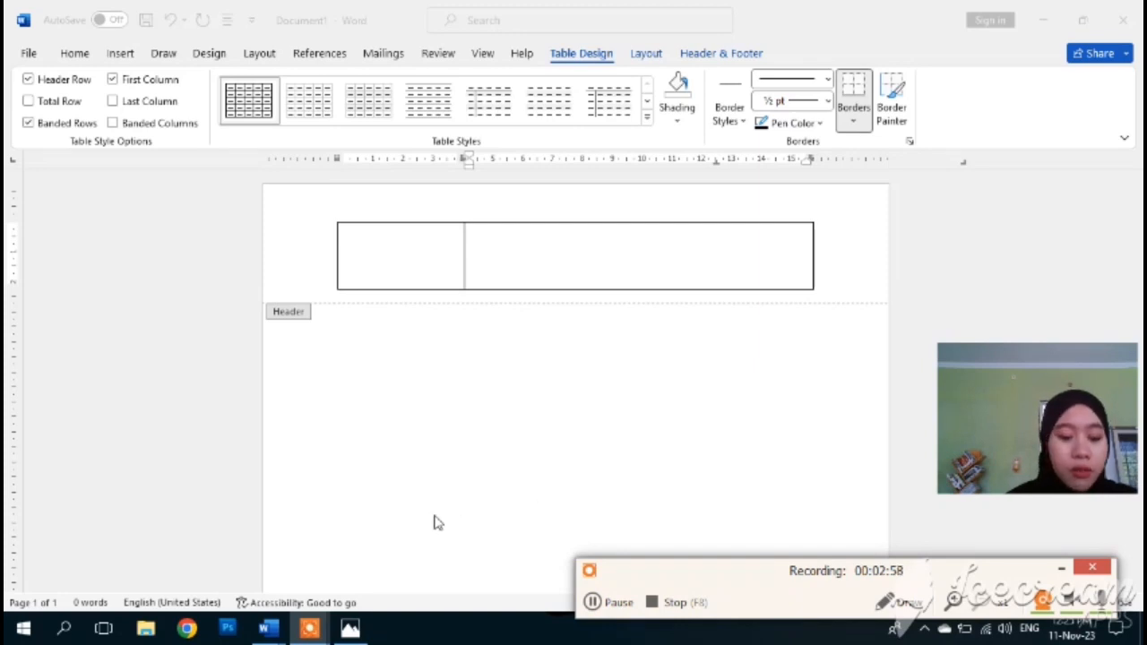
{"action": "left_click", "coordinate": [276, 631]}
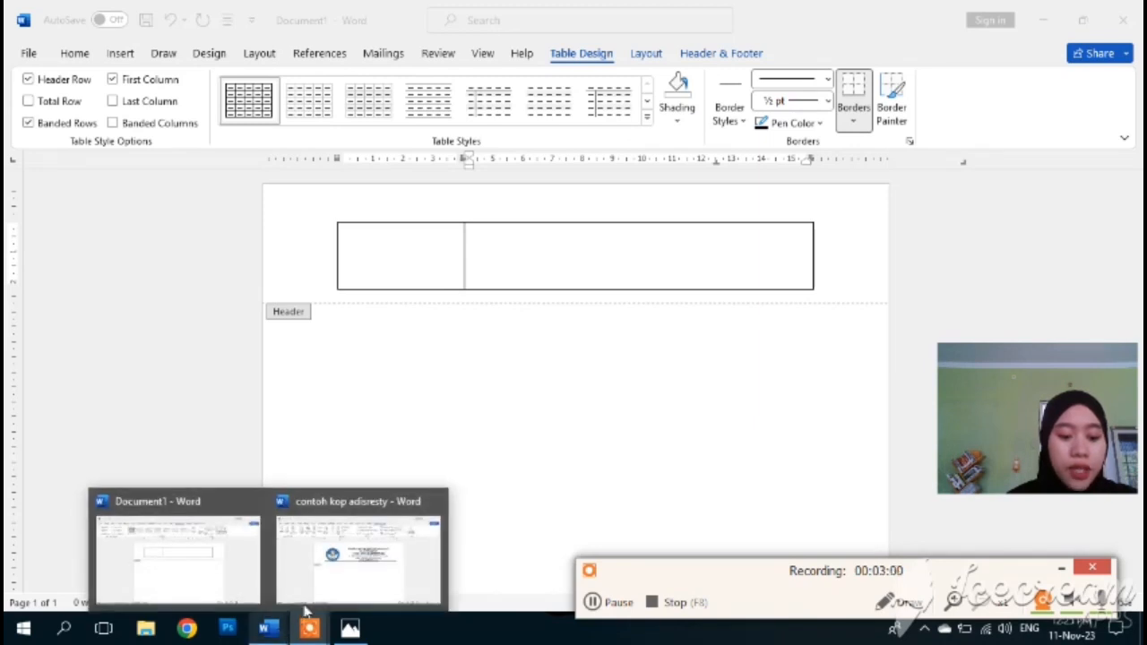
{"action": "mouse_move", "coordinate": [333, 595]}
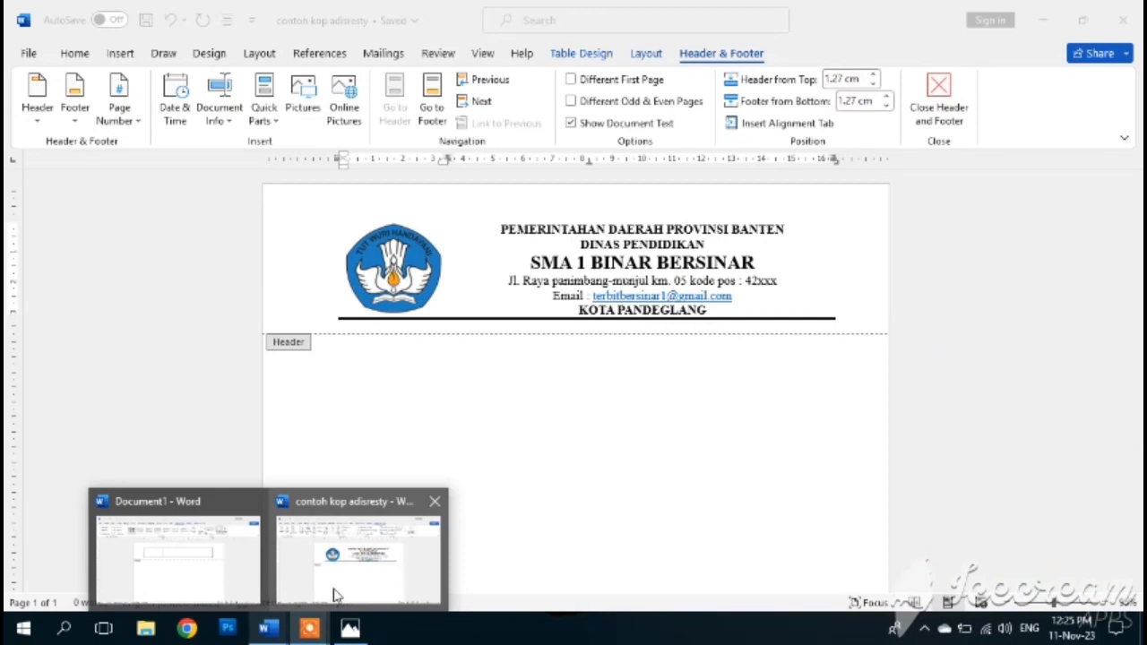
{"action": "left_click", "coordinate": [350, 578]}
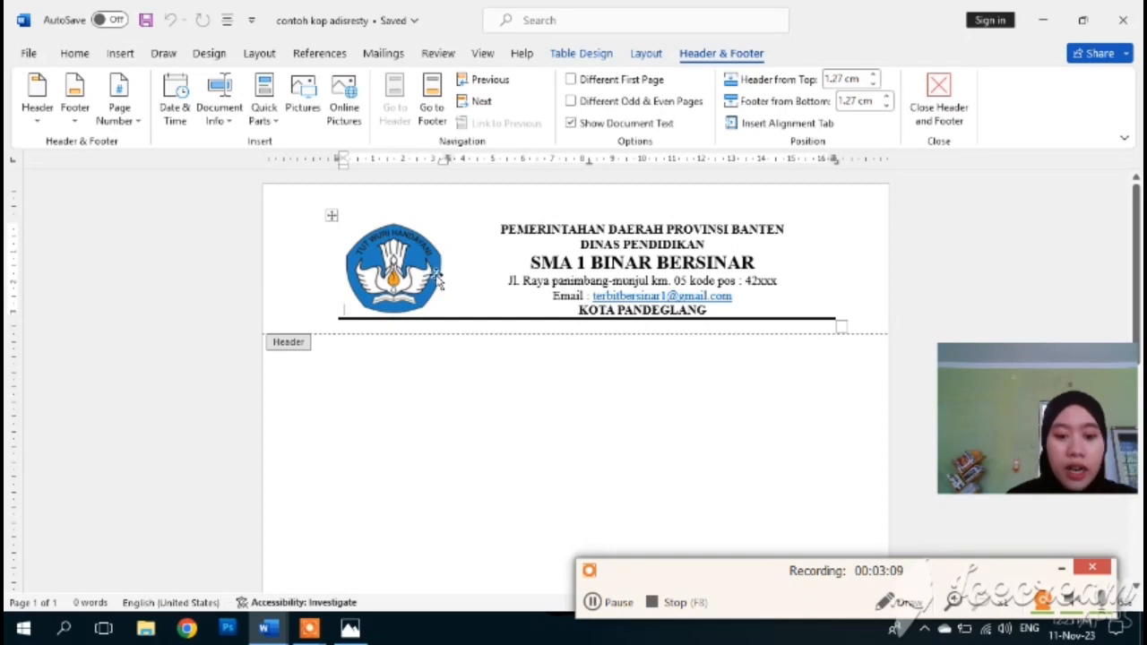
{"action": "mouse_move", "coordinate": [265, 627]}
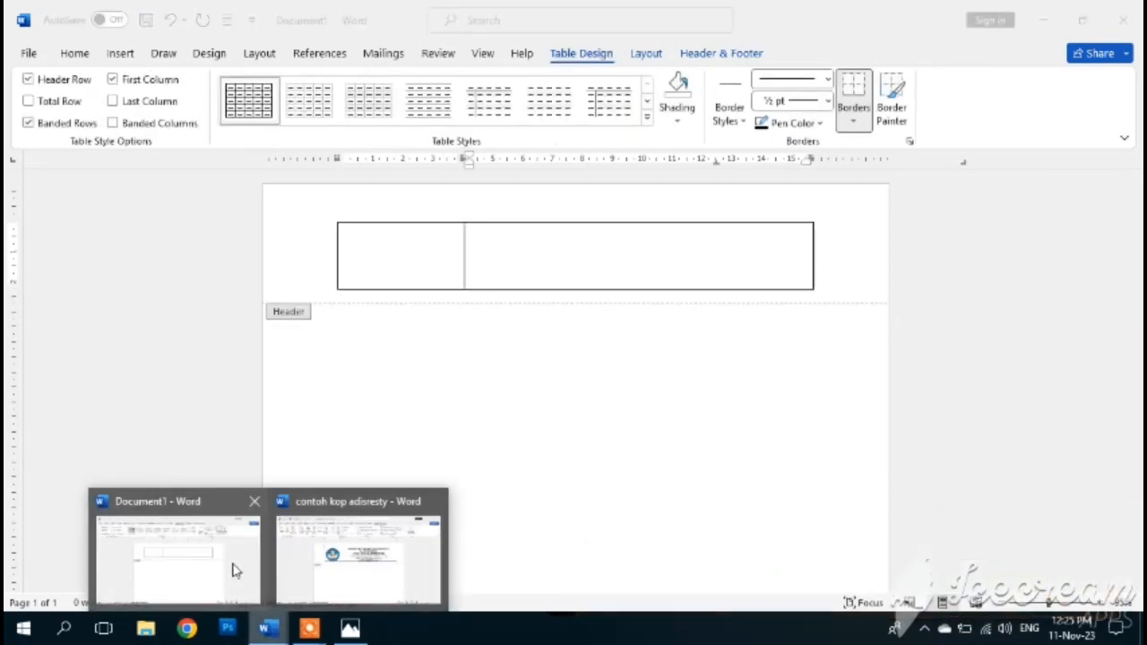
{"action": "left_click", "coordinate": [226, 583]}
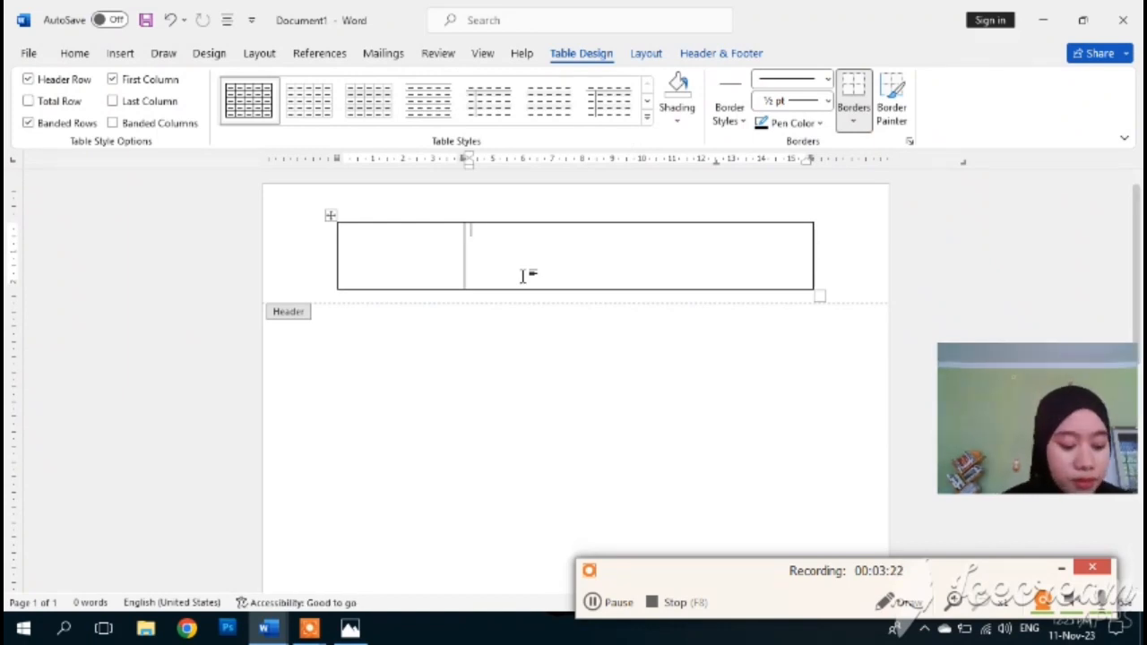
- Type the letterhead lines starting 'PEMERINTAHAN DAERAH PROVINSI BANTEN DINAS PENDIDIKAN' in the right cell and centre them
{"action": "type", "text": "PEMERINT"}
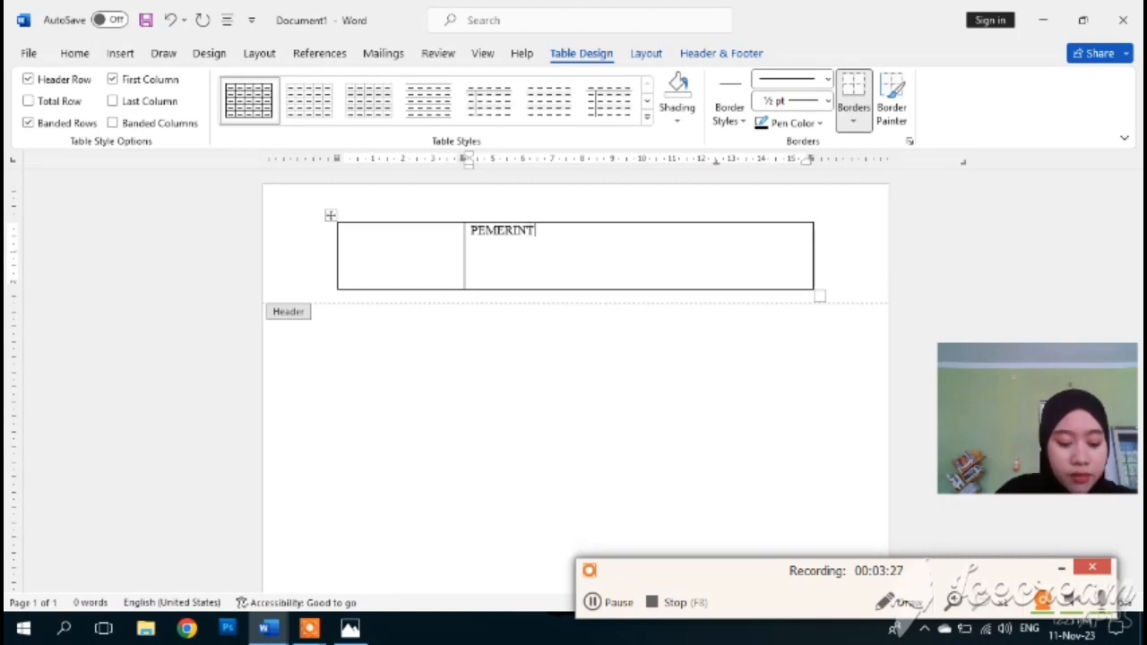
{"action": "type", "text": "AHAN"}
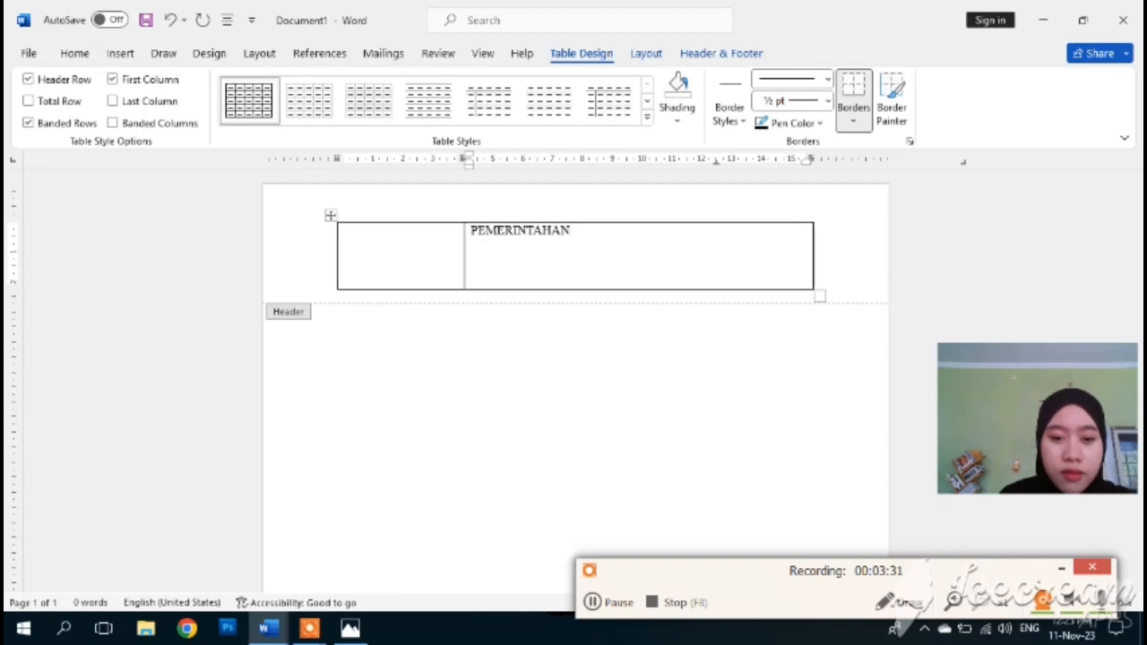
{"action": "type", "text": " D"}
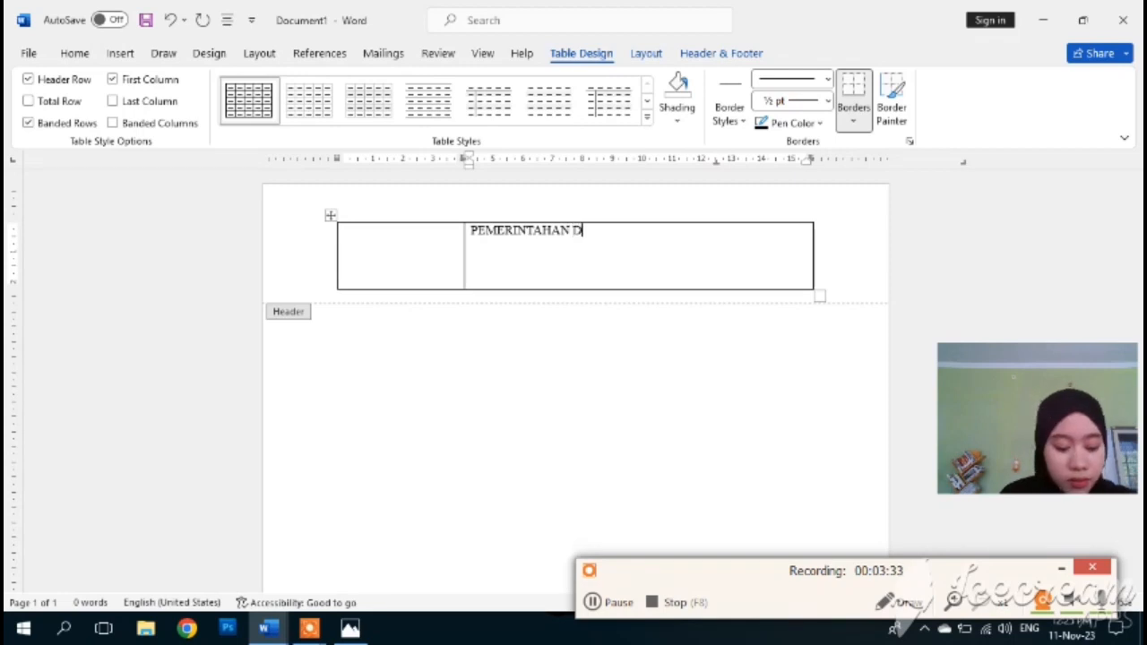
{"action": "type", "text": "AERAH"}
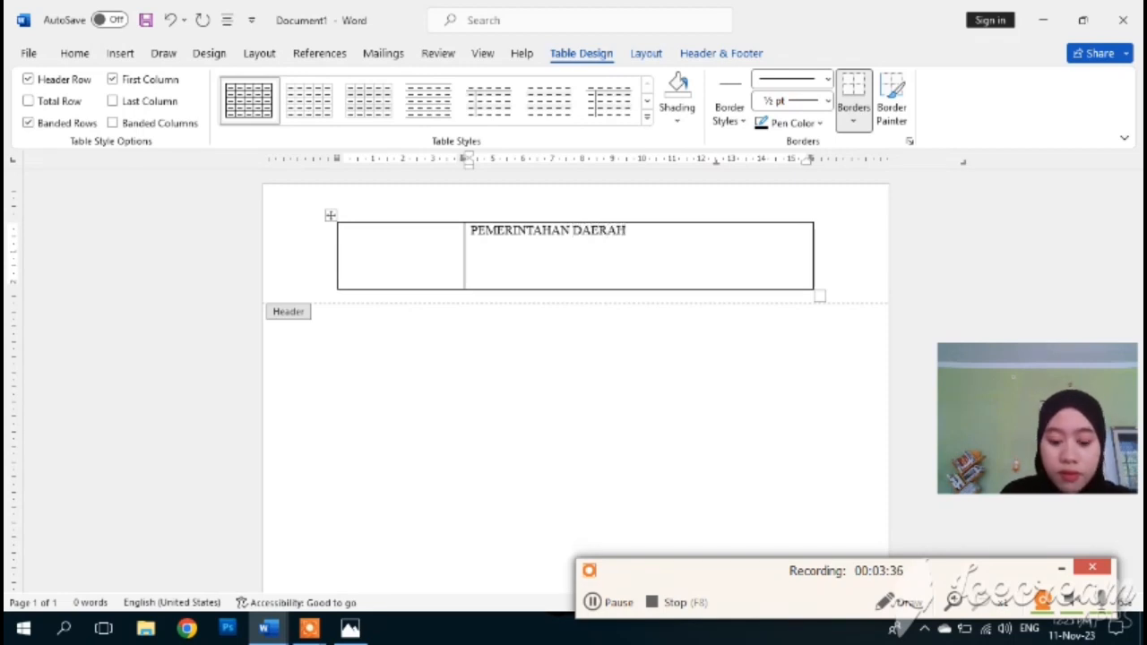
{"action": "type", "text": " PRO"}
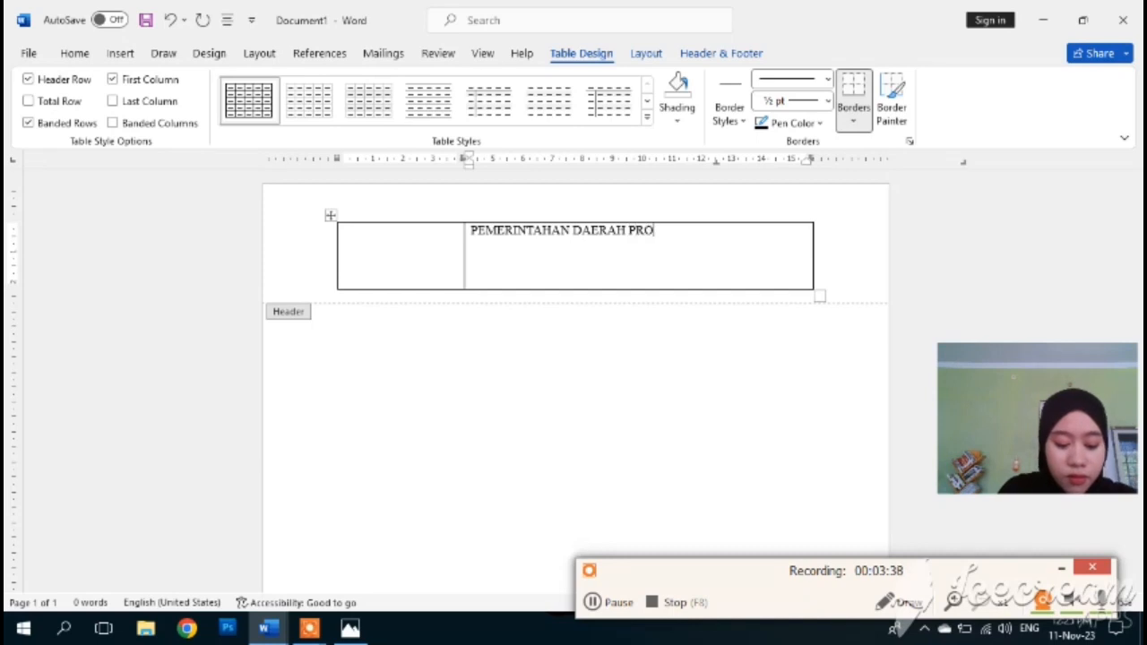
{"action": "type", "text": "VINSI BANTEN "}
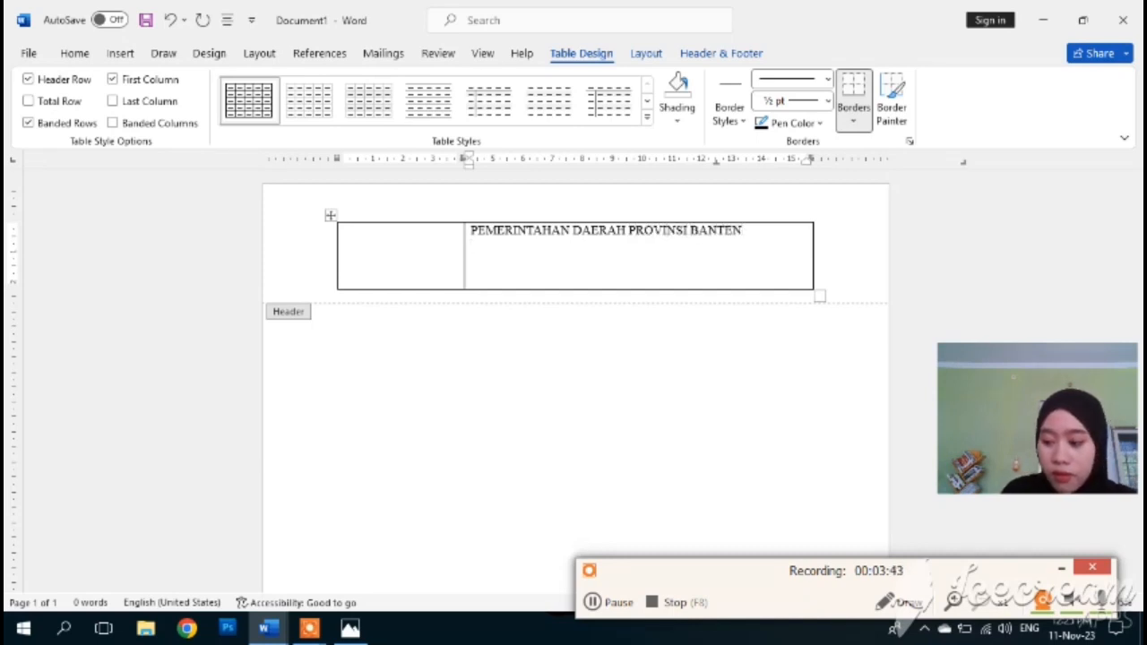
{"action": "type", "text": "DINAS PEND"}
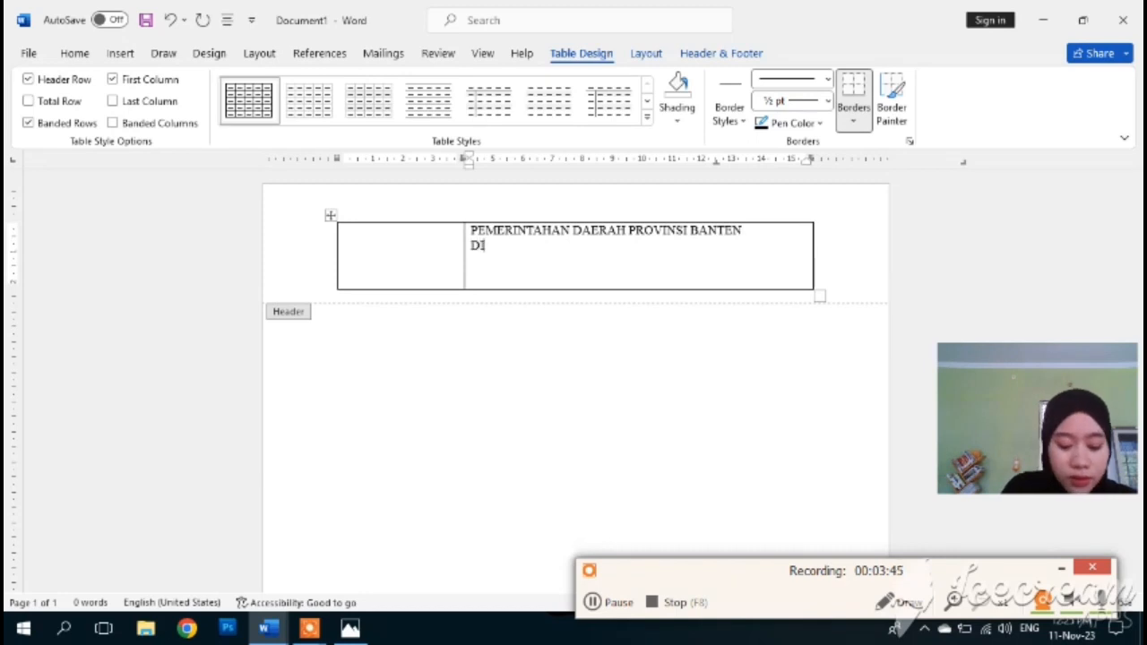
{"action": "type", "text": "IDIKAN"}
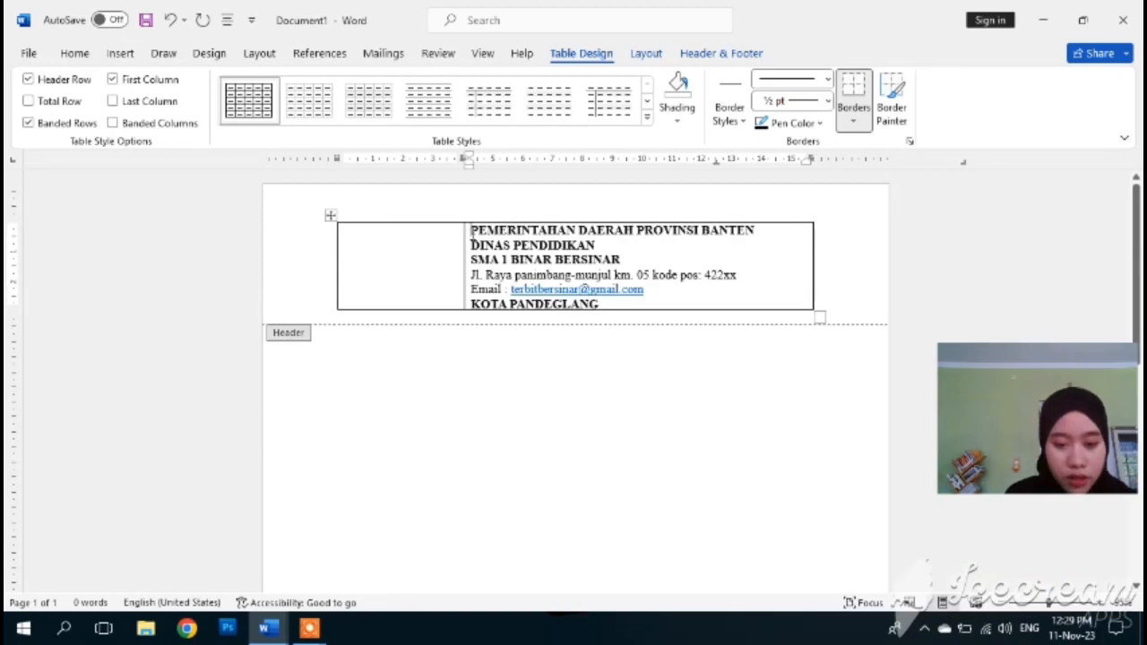
{"action": "left_click_drag", "start_coordinate": [471, 231], "coordinate": [583, 301]}
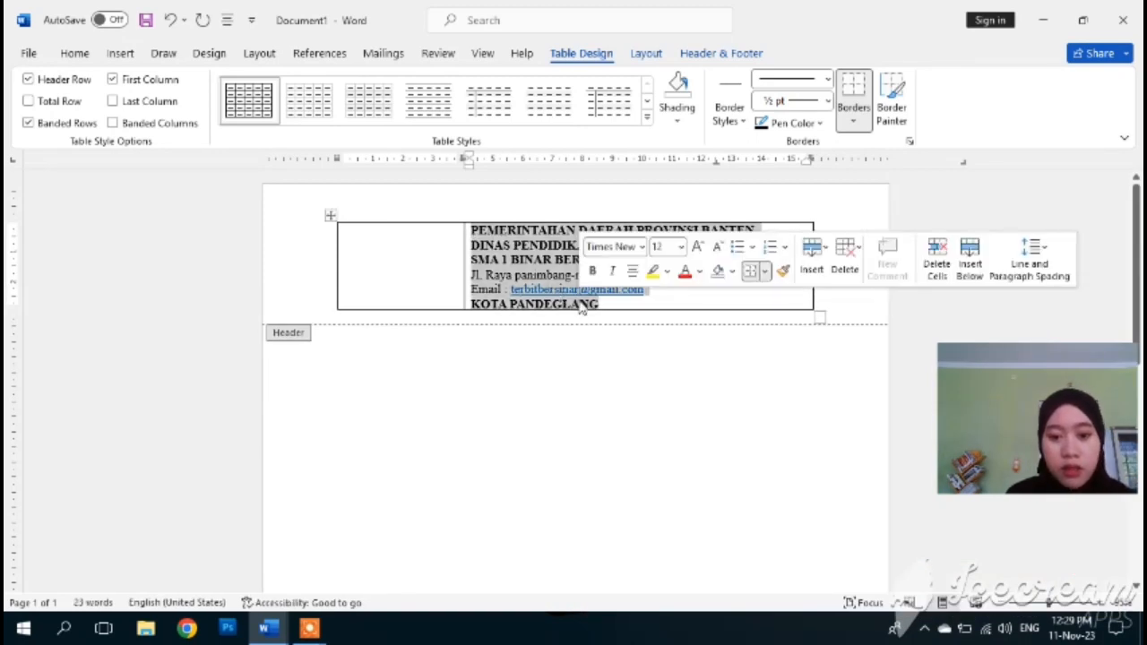
{"action": "left_click", "coordinate": [633, 273]}
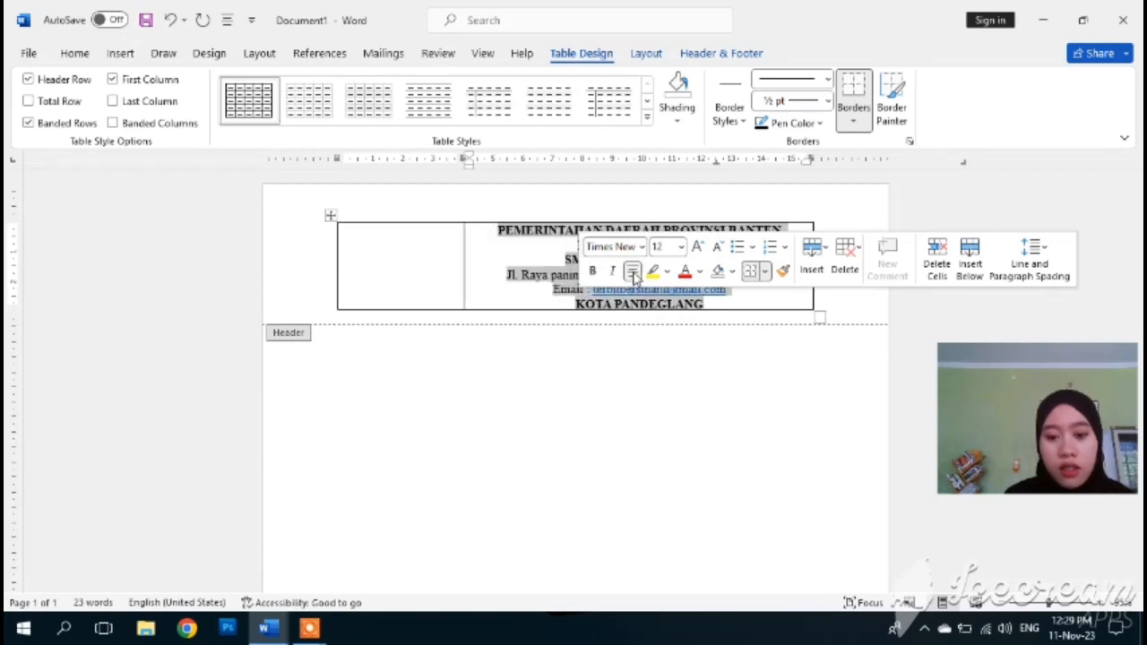
{"action": "left_click", "coordinate": [484, 265]}
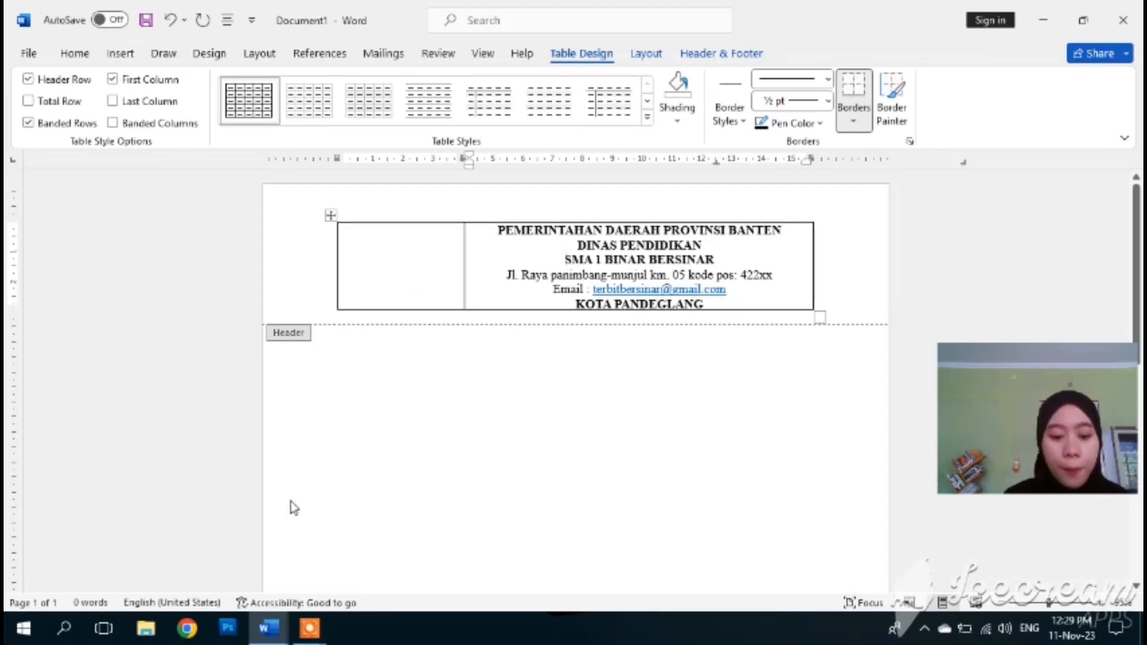
- Put the cursor in the empty left header cell and list the Insert > Pictures source options
{"action": "mouse_move", "coordinate": [319, 633]}
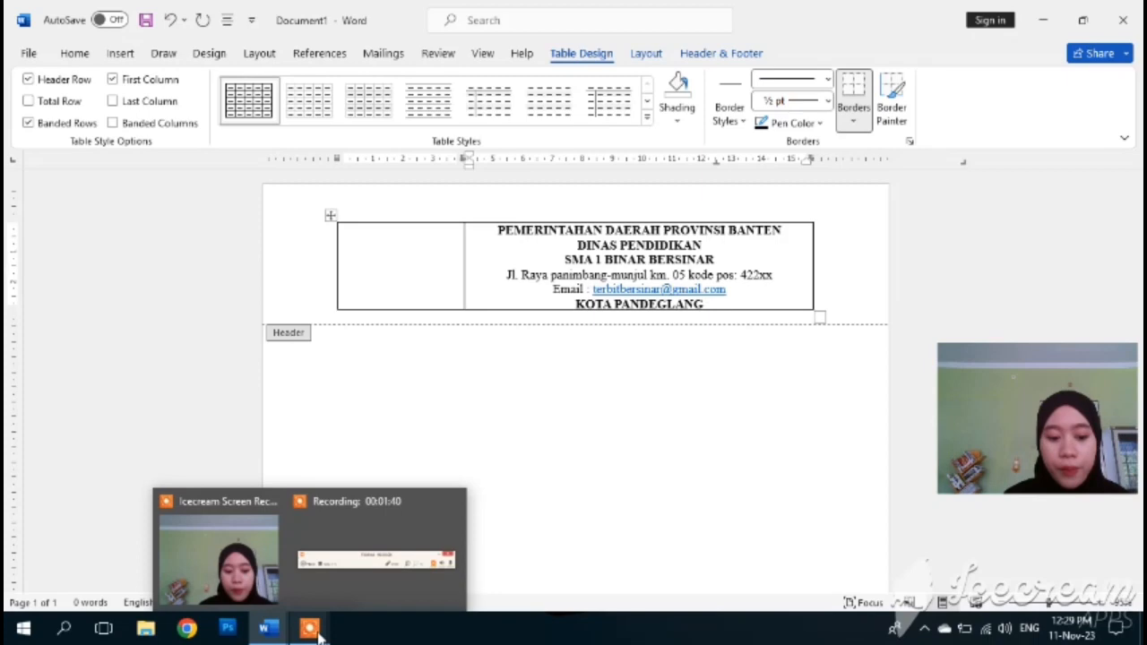
{"action": "mouse_move", "coordinate": [341, 599]}
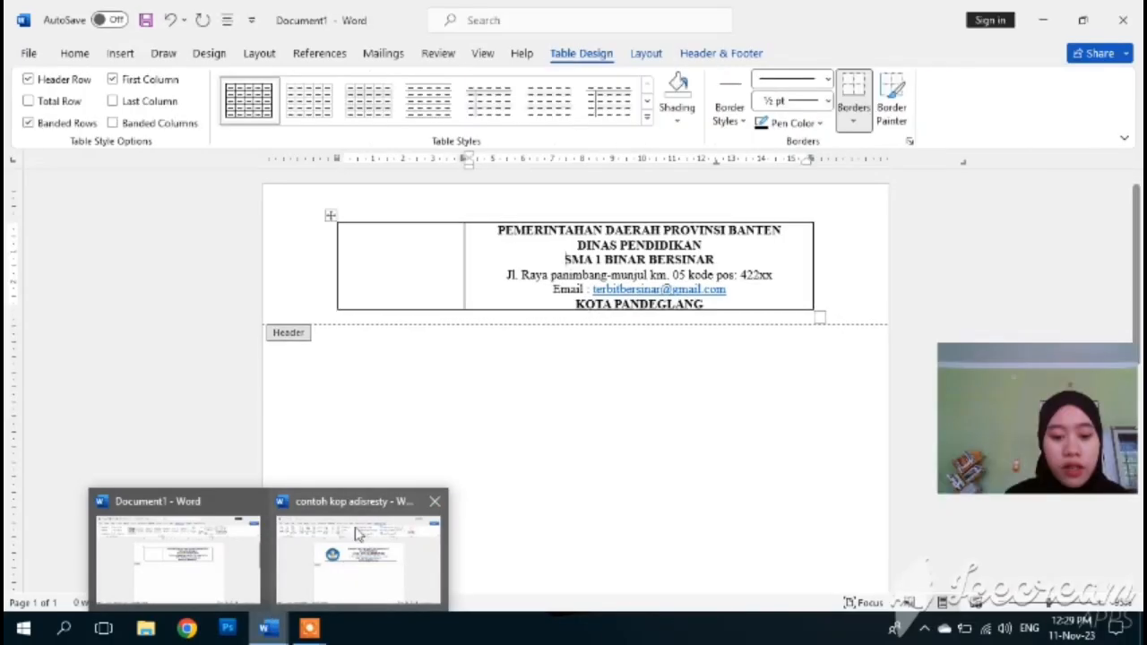
{"action": "left_click", "coordinate": [412, 273]}
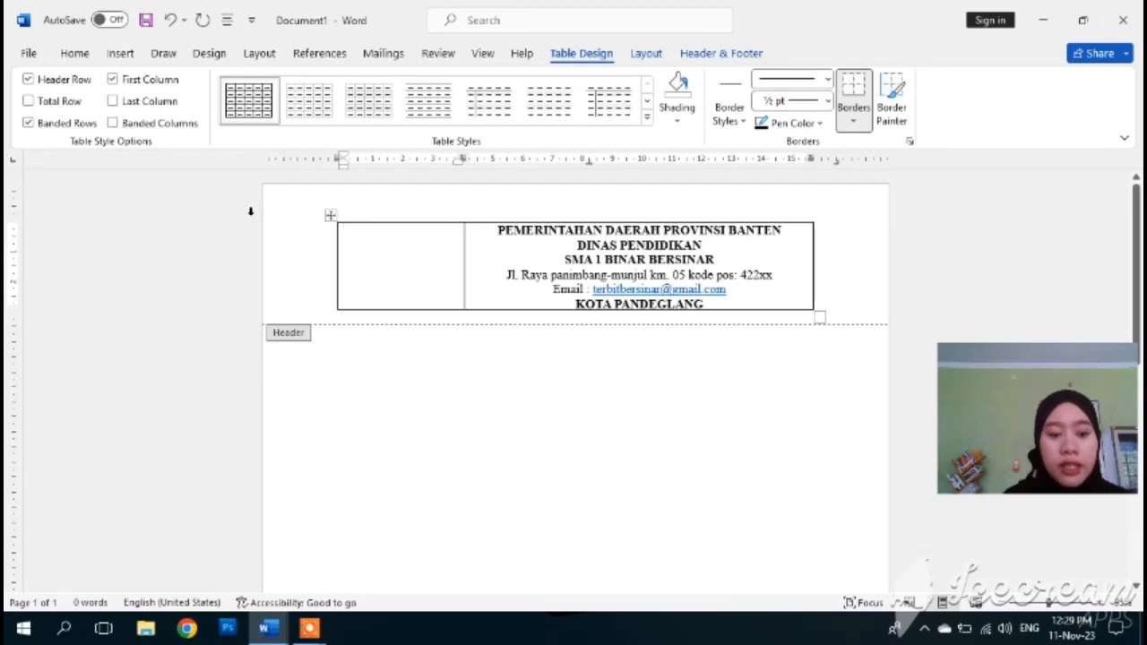
{"action": "left_click", "coordinate": [119, 56]}
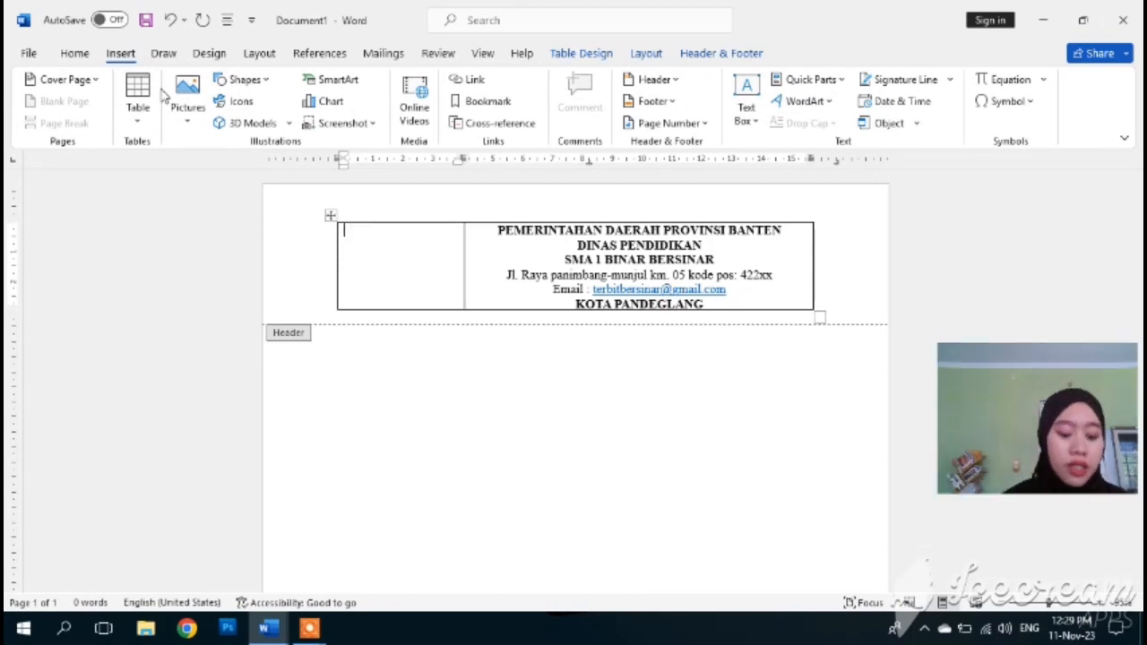
{"action": "left_click", "coordinate": [188, 126]}
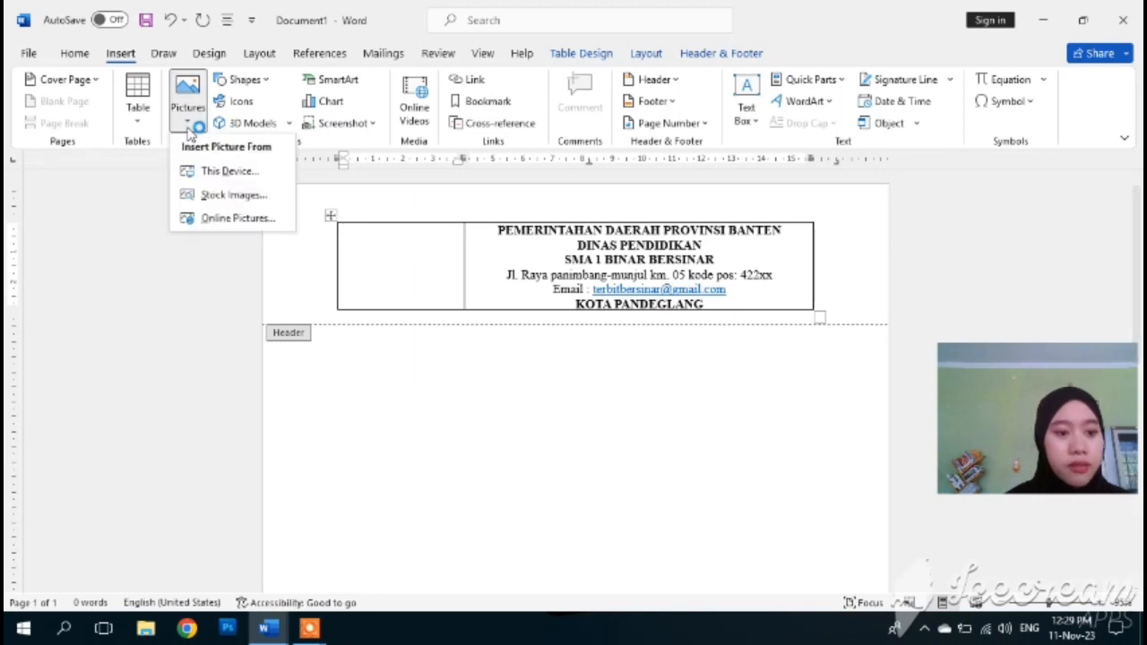
- Insert the Tut Wuri Handayani logo PNG from the Downloads folder into the left cell
{"action": "left_click", "coordinate": [225, 172]}
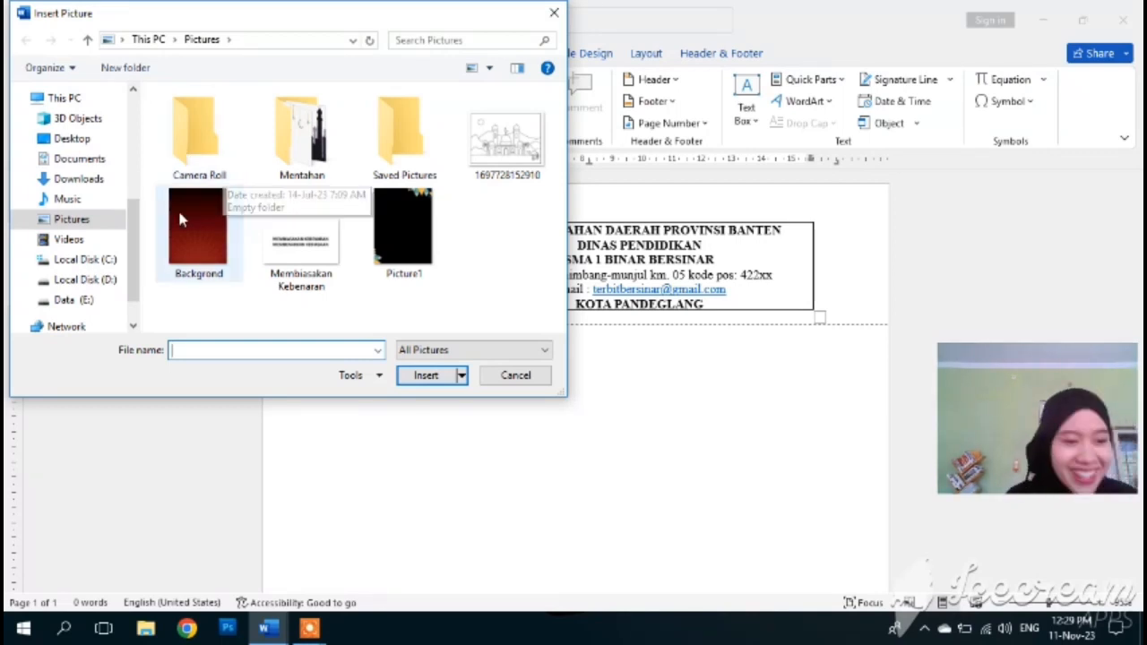
{"action": "left_click", "coordinate": [75, 141]}
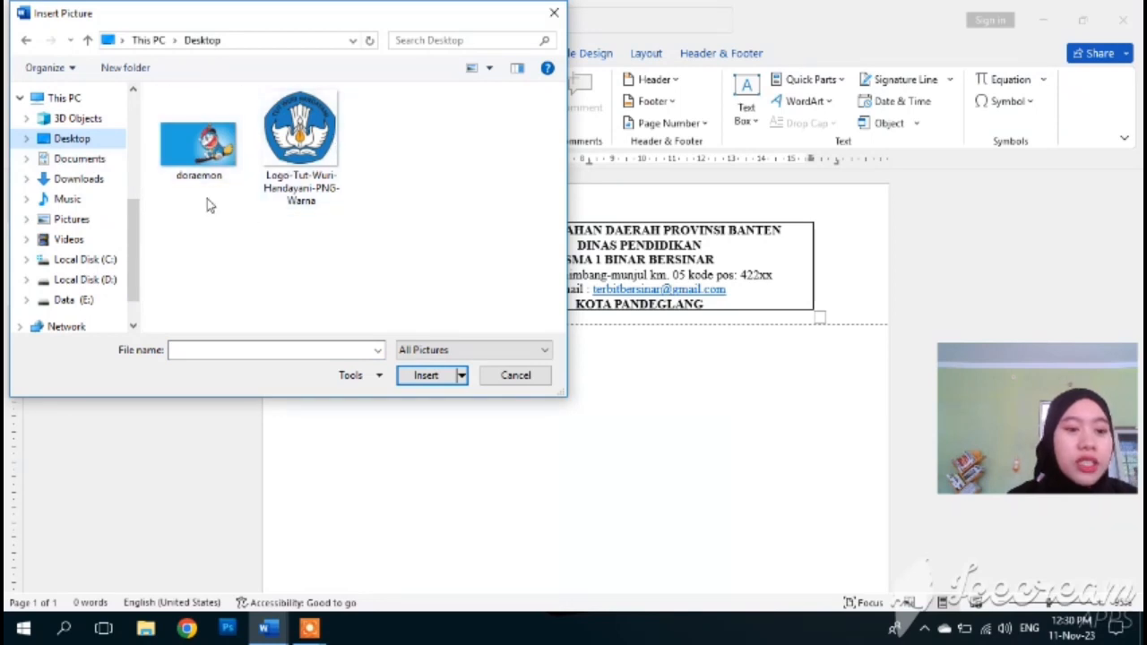
{"action": "left_click", "coordinate": [79, 179]}
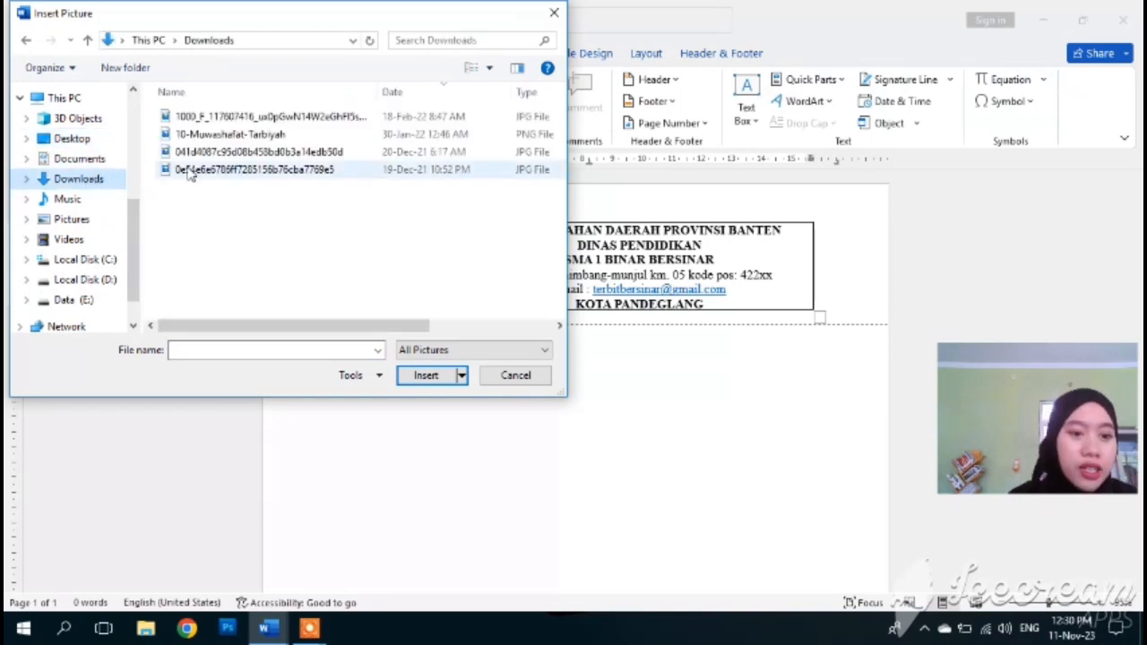
{"action": "scroll", "coordinate": [301, 251], "scroll_direction": "down", "scroll_amount": 2}
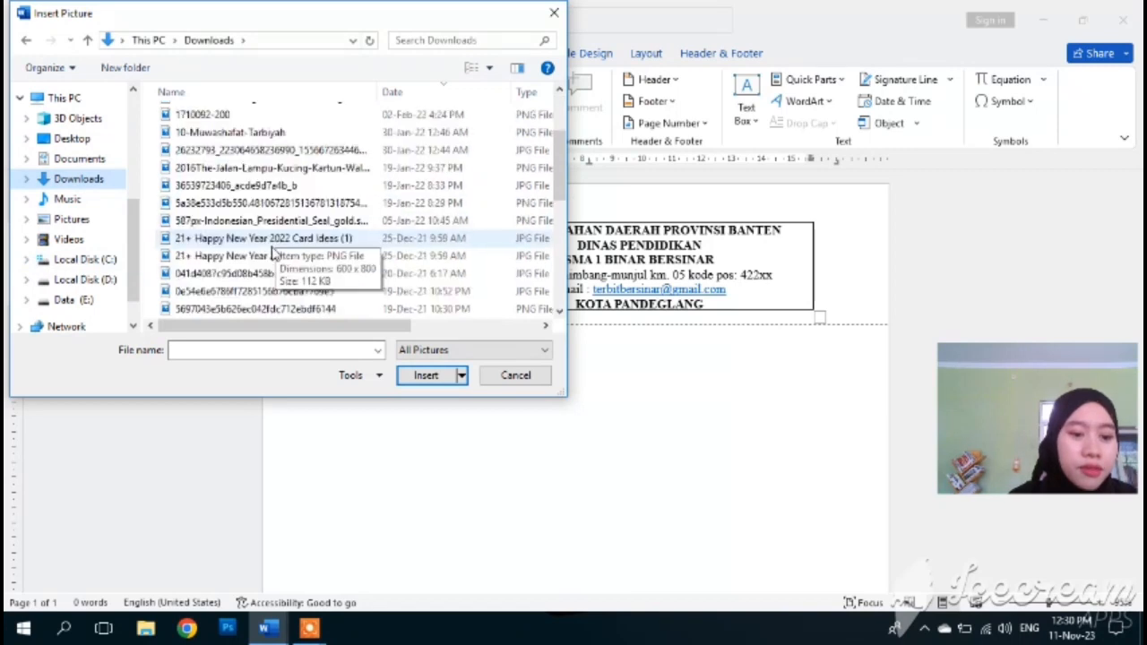
{"action": "scroll", "coordinate": [277, 254], "scroll_direction": "up", "scroll_amount": 4}
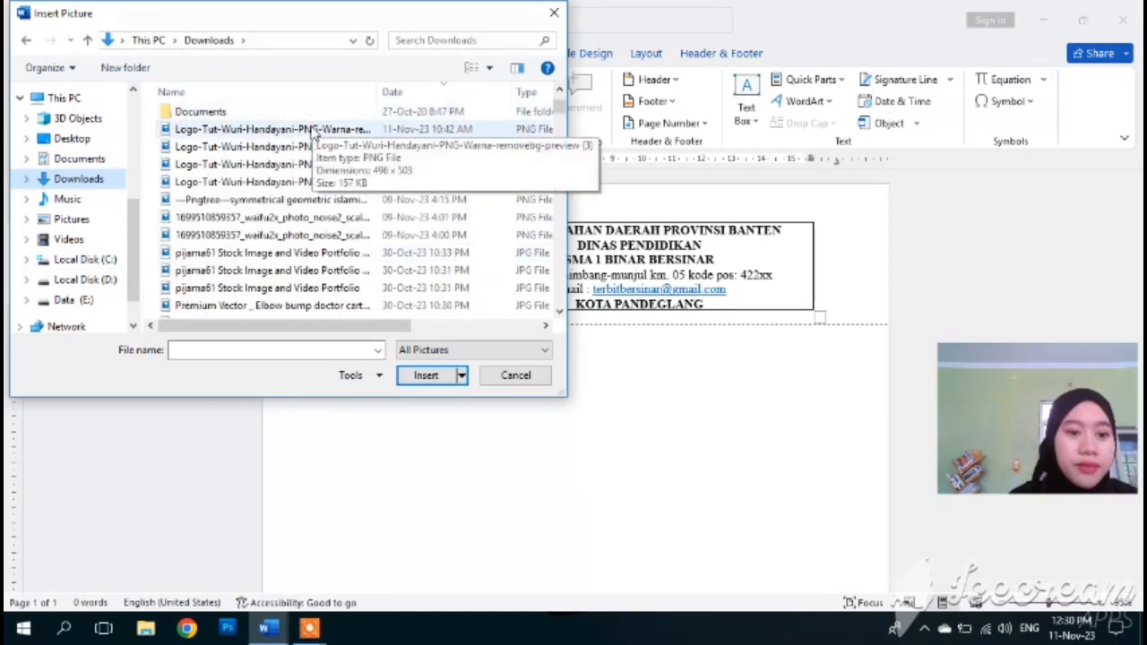
{"action": "double_click", "coordinate": [315, 132]}
{"action": "scroll", "coordinate": [573, 476], "scroll_direction": "down", "scroll_amount": 3}
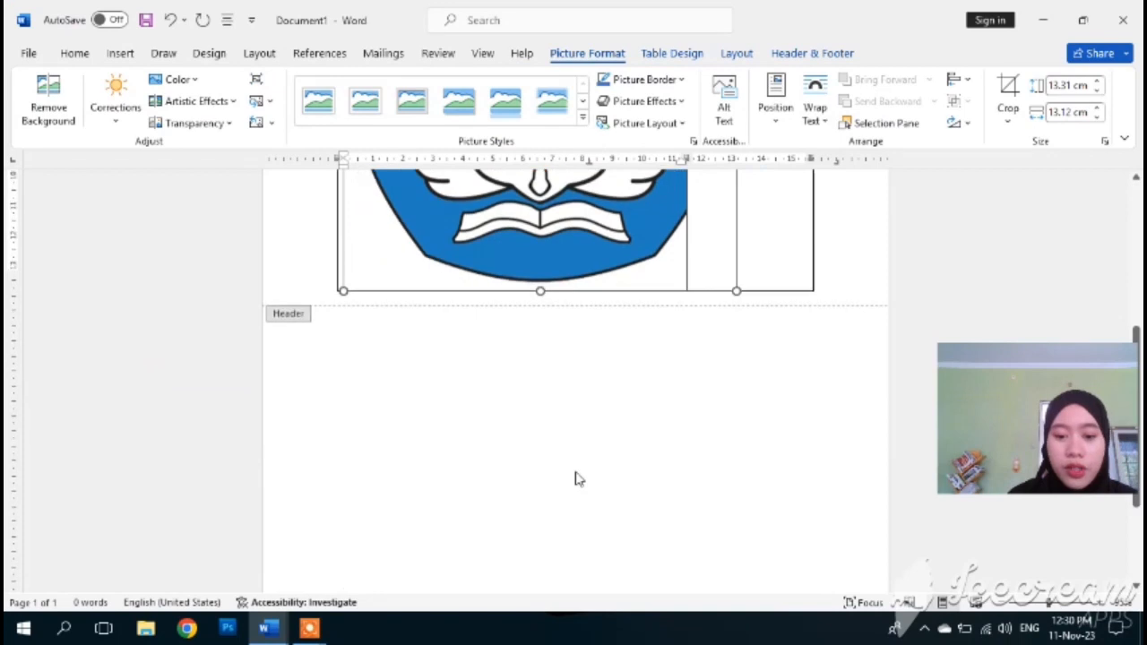
- Resize the logo to about 3.57 × 3.52 cm so it fits the left cell
{"action": "scroll", "coordinate": [575, 478], "scroll_direction": "up", "scroll_amount": 1}
{"action": "scroll", "coordinate": [578, 480], "scroll_direction": "up", "scroll_amount": 1}
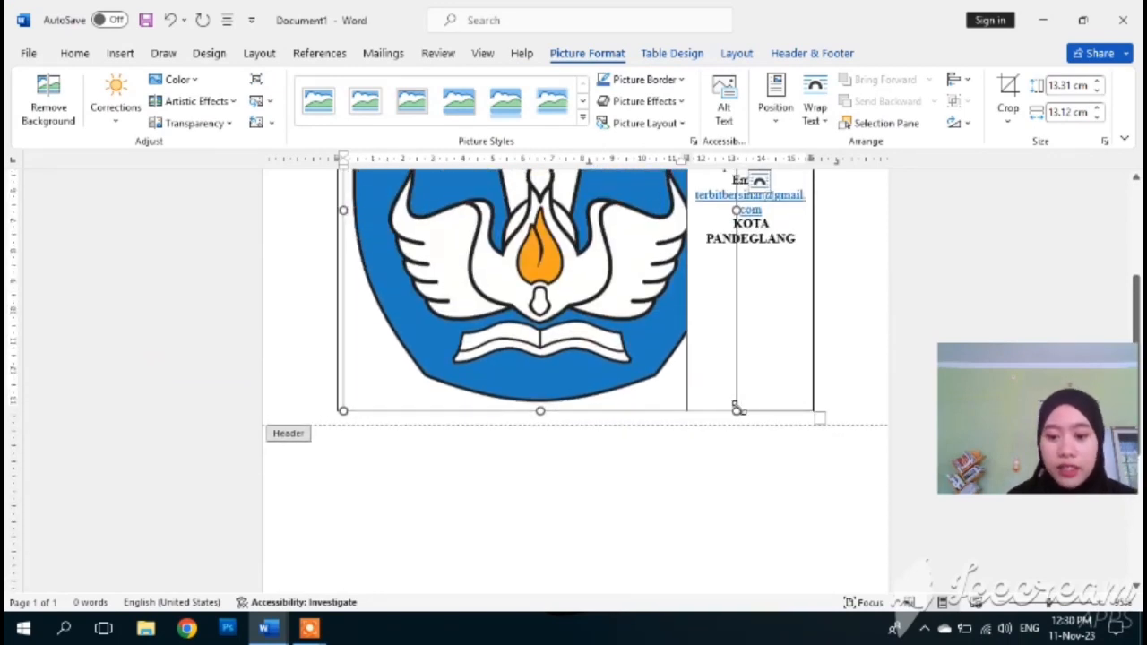
{"action": "left_click_drag", "start_coordinate": [736, 412], "coordinate": [457, 224]}
{"action": "scroll", "coordinate": [419, 183], "scroll_direction": "up", "scroll_amount": 4}
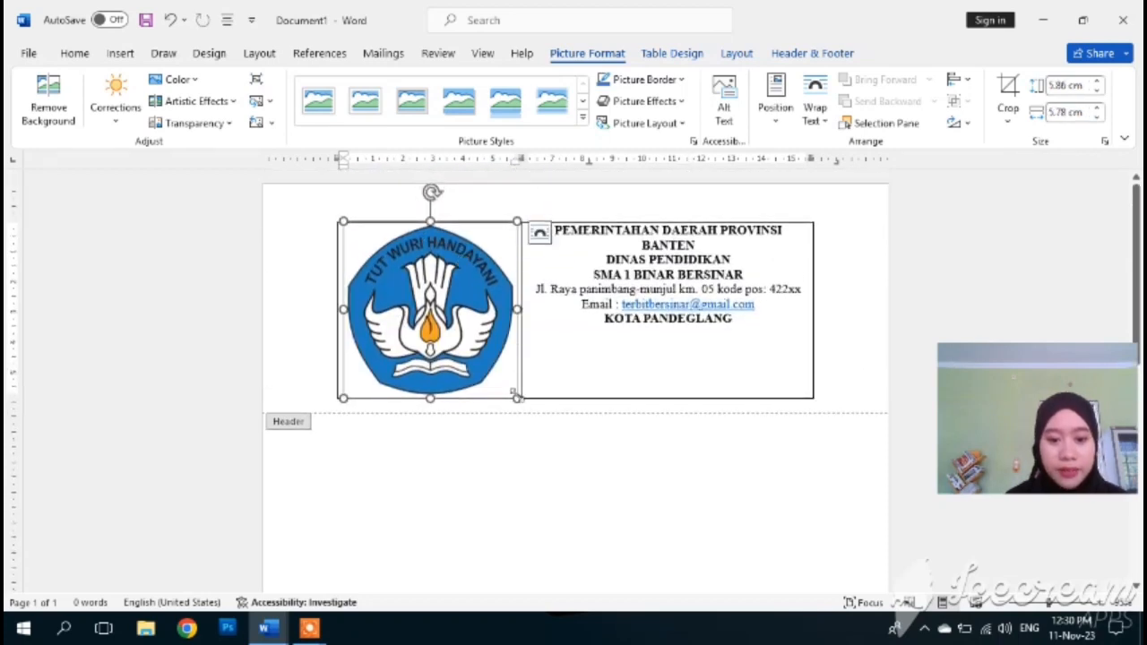
{"action": "left_click_drag", "start_coordinate": [517, 397], "coordinate": [454, 301]}
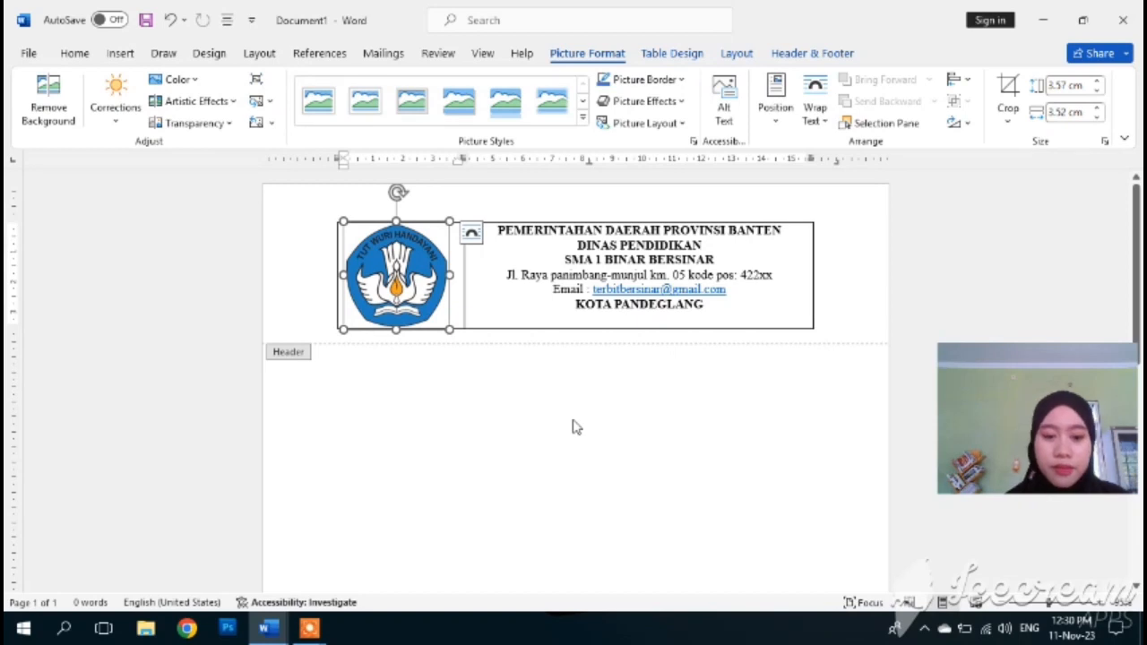
{"action": "left_click", "coordinate": [324, 309]}
{"action": "double_click", "coordinate": [455, 355]}
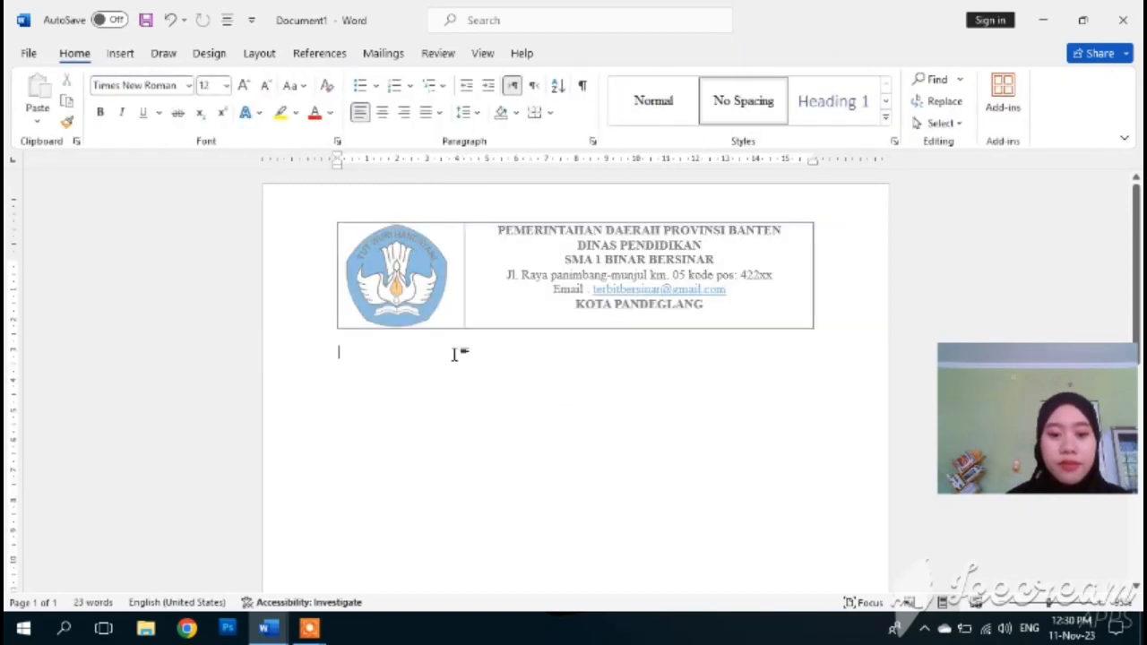
{"action": "double_click", "coordinate": [491, 276]}
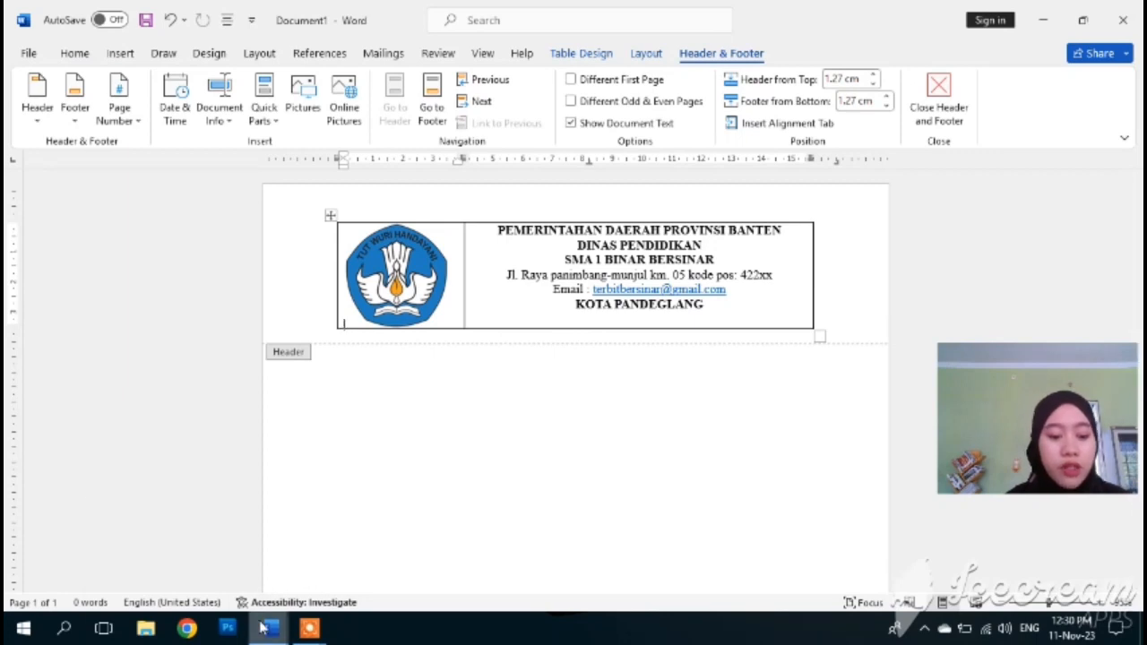
{"action": "mouse_move", "coordinate": [262, 629]}
{"action": "mouse_move", "coordinate": [301, 583]}
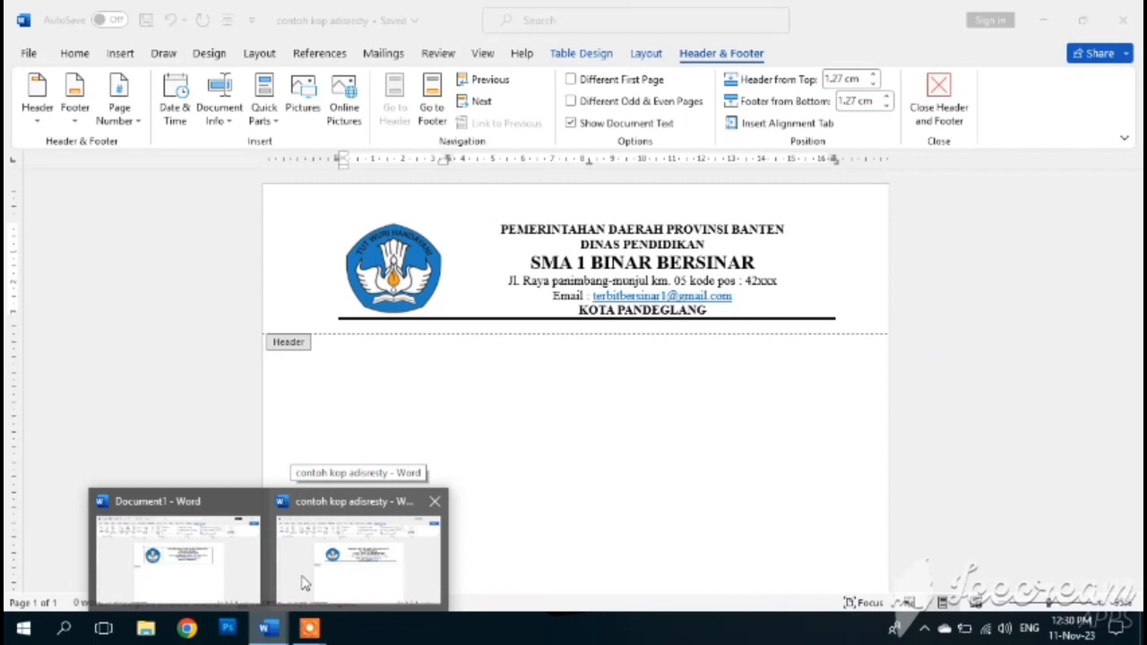
{"action": "left_click", "coordinate": [164, 583]}
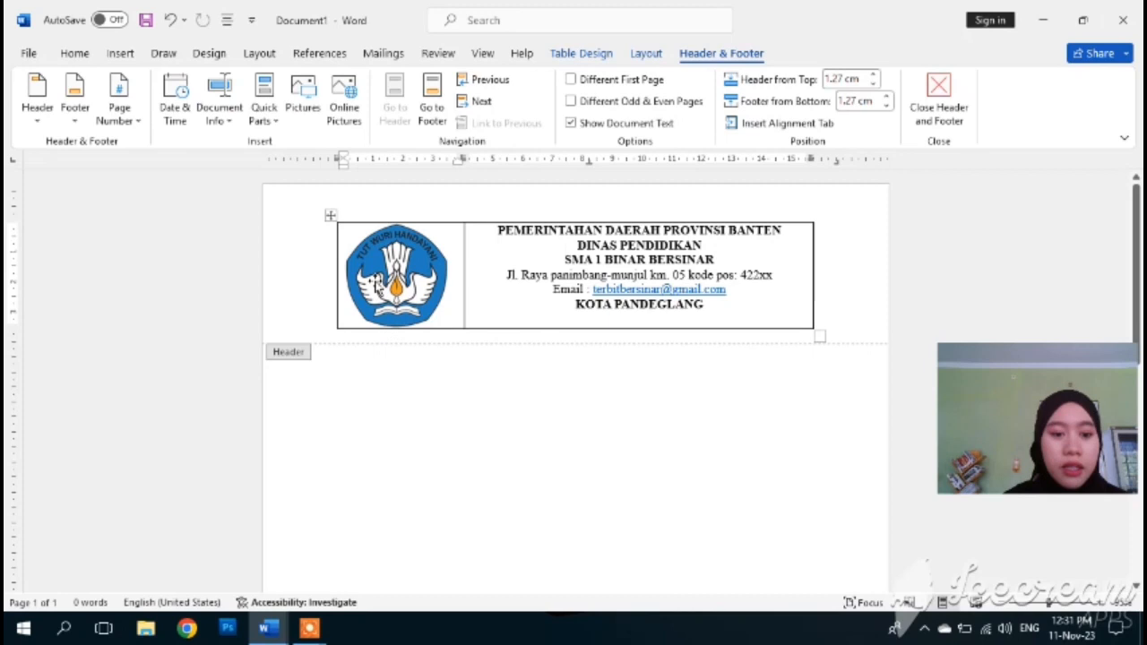
{"action": "left_click", "coordinate": [331, 217]}
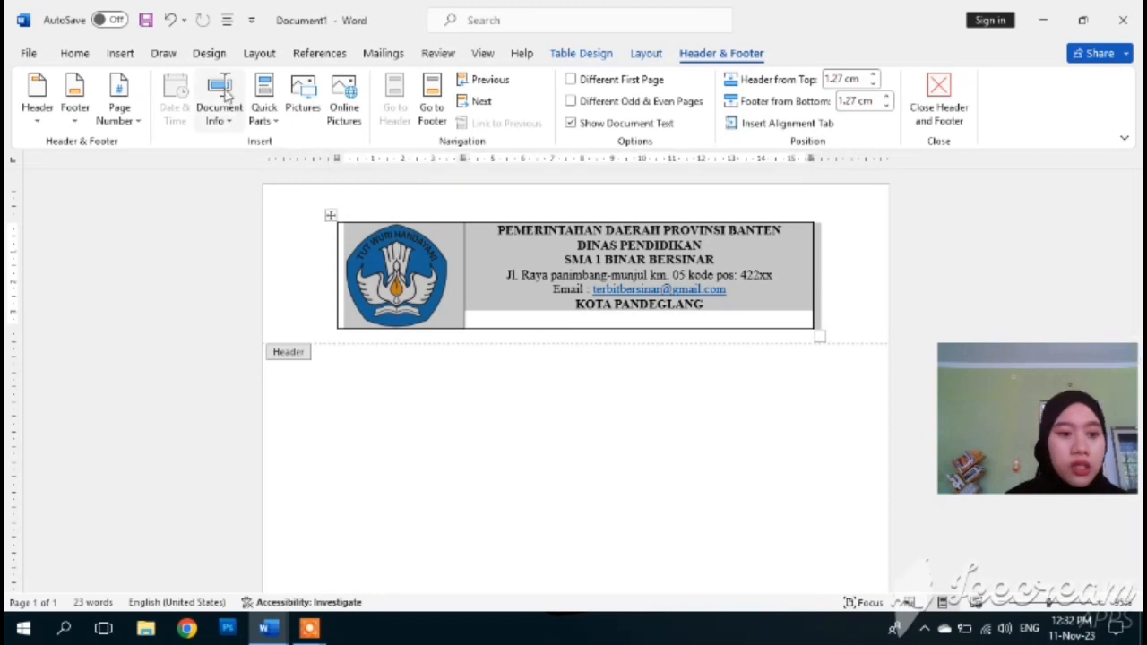
- In Borders and Shading, set the letterhead table to Setting: None, applied to Table
{"action": "left_click", "coordinate": [209, 54]}
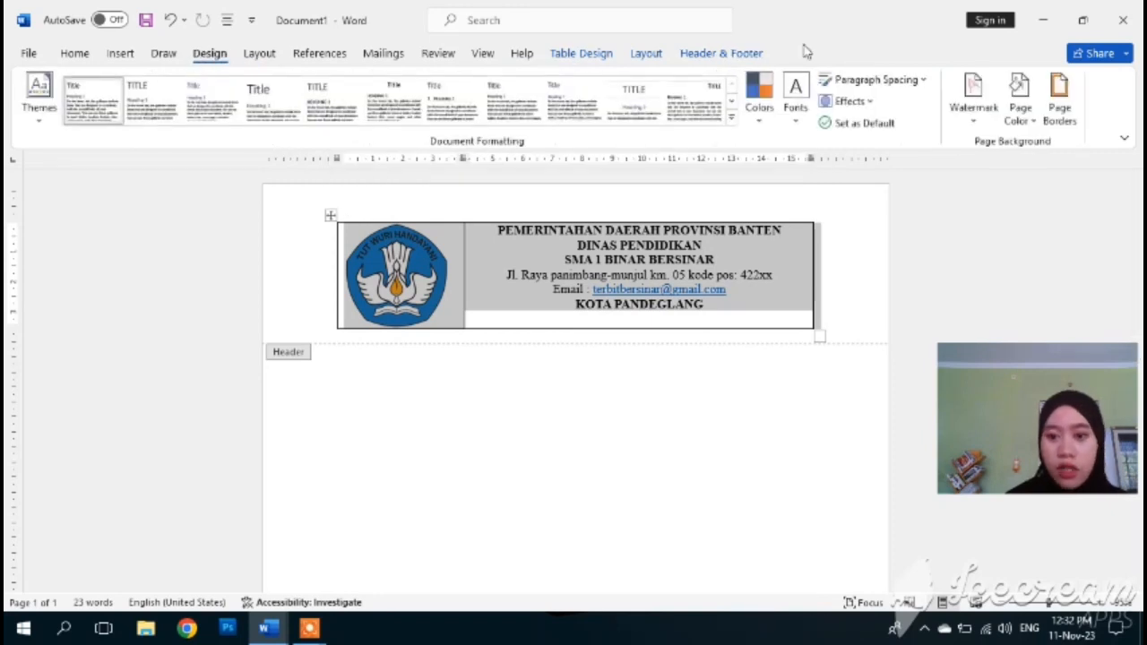
{"action": "left_click", "coordinate": [1059, 94]}
{"action": "key", "text": "Escape"}
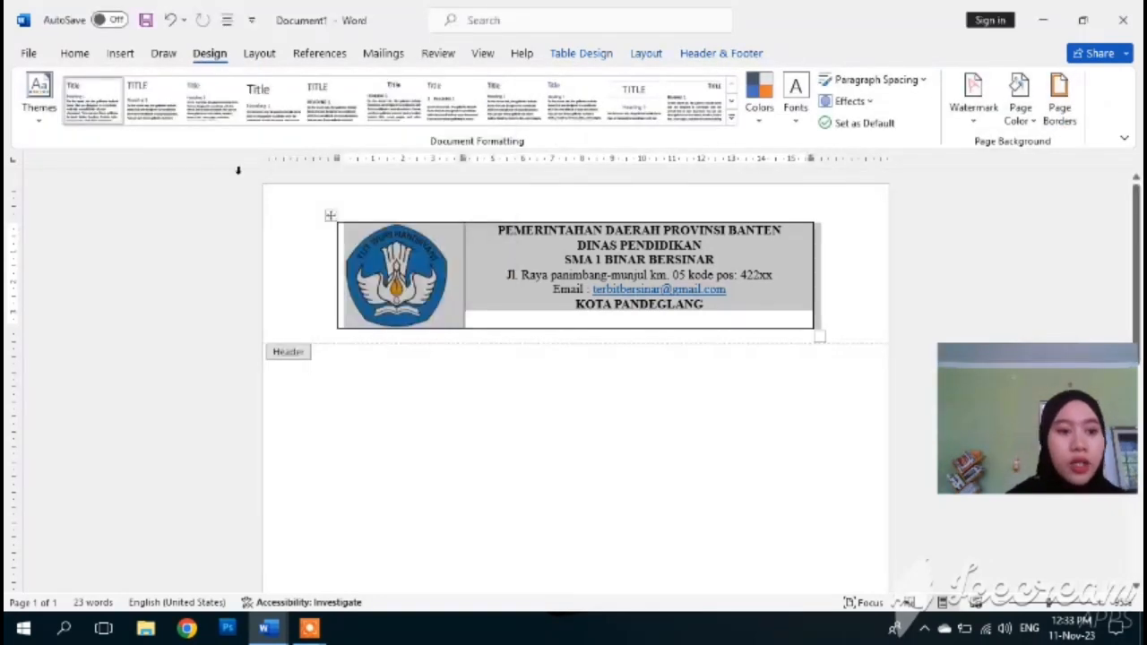
{"action": "left_click", "coordinate": [1056, 115]}
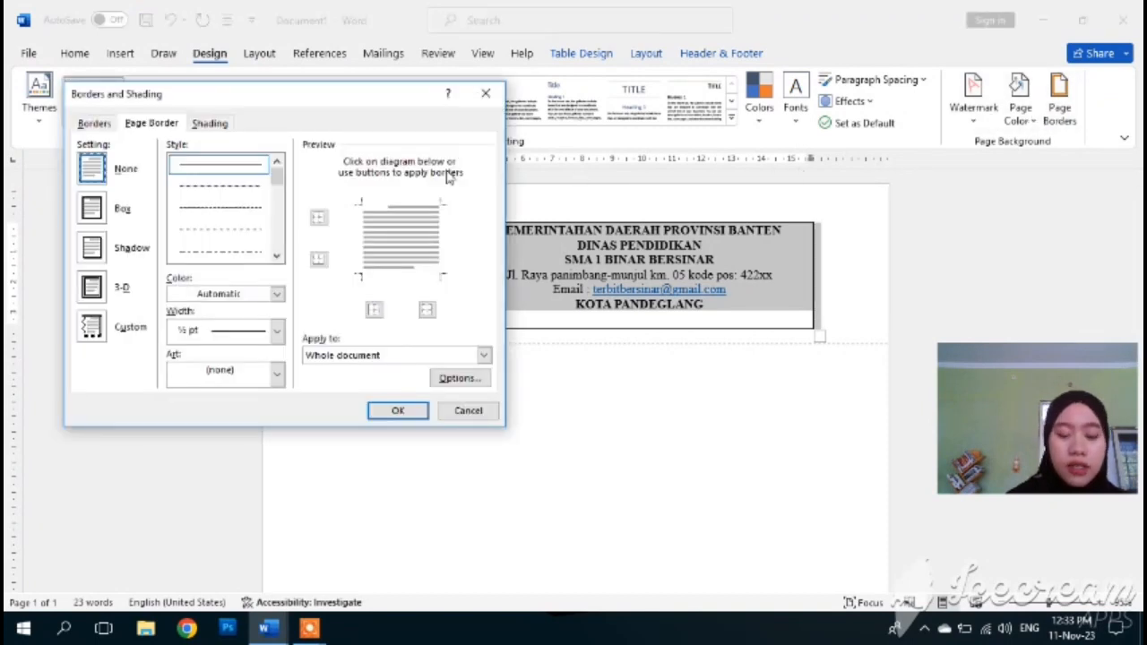
{"action": "left_click", "coordinate": [94, 124]}
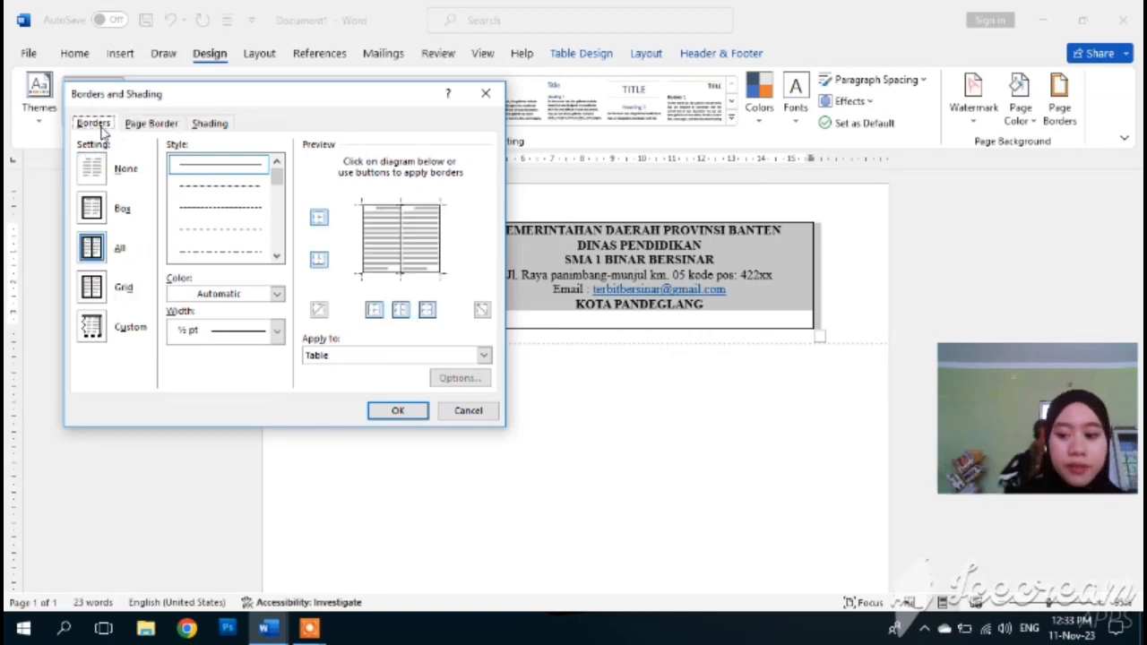
{"action": "left_click", "coordinate": [99, 172]}
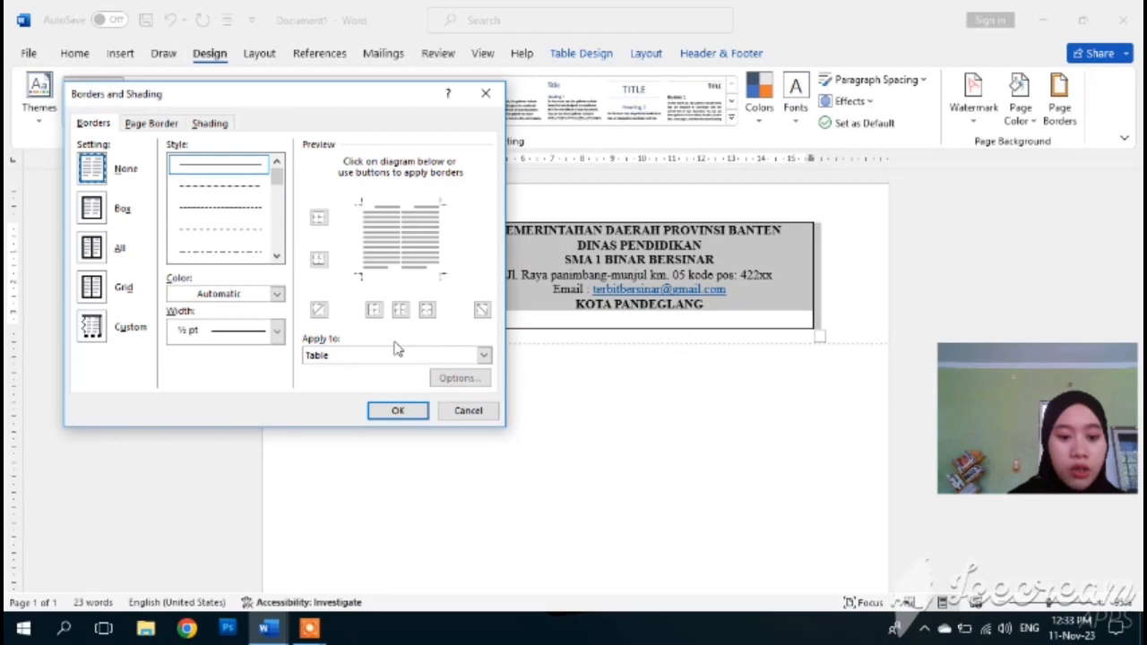
{"action": "left_click", "coordinate": [398, 411]}
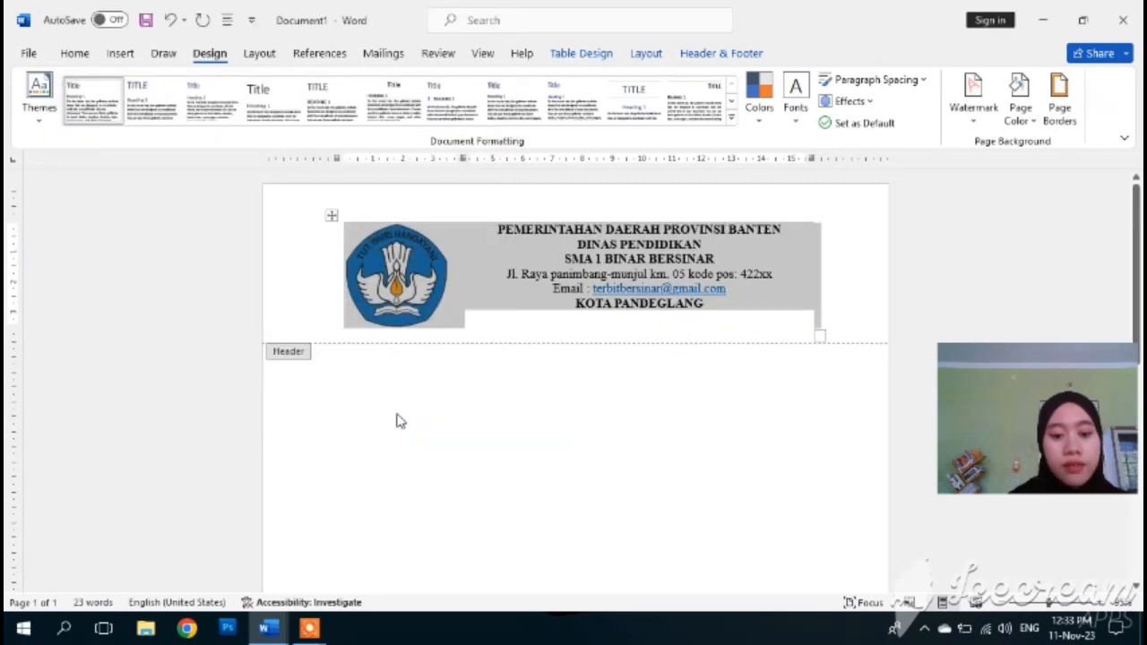
{"action": "left_click", "coordinate": [496, 296]}
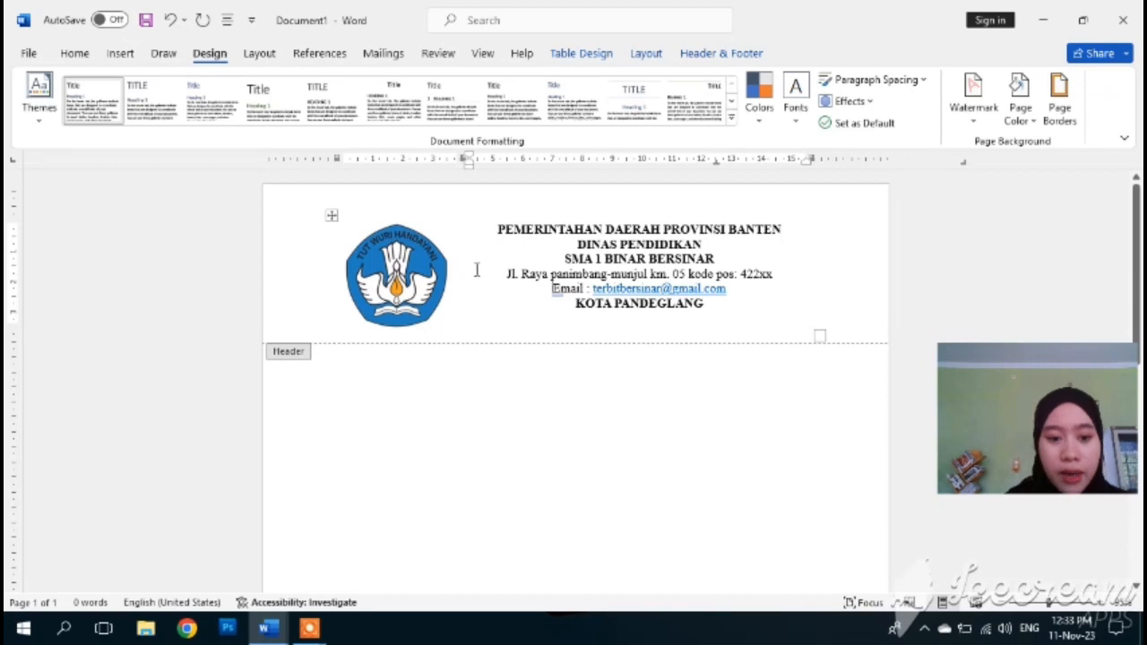
- Select the letterhead table and pick a solid line in Automatic colour in Borders and Shading
{"action": "left_click", "coordinate": [331, 216]}
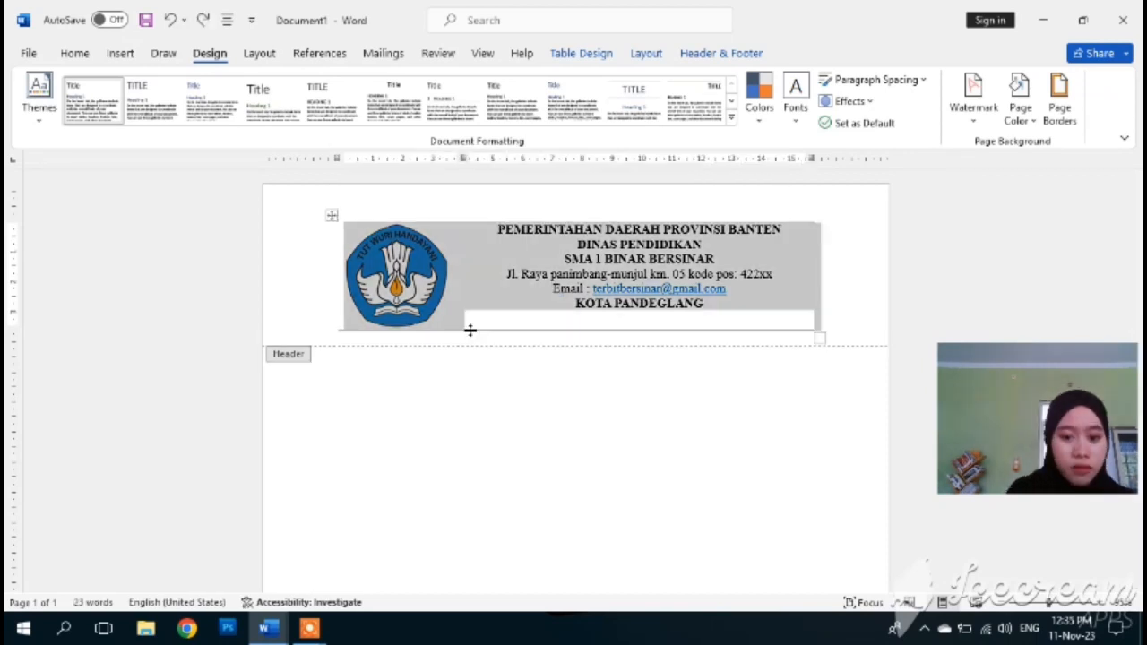
{"action": "key", "text": "ctrl+z"}
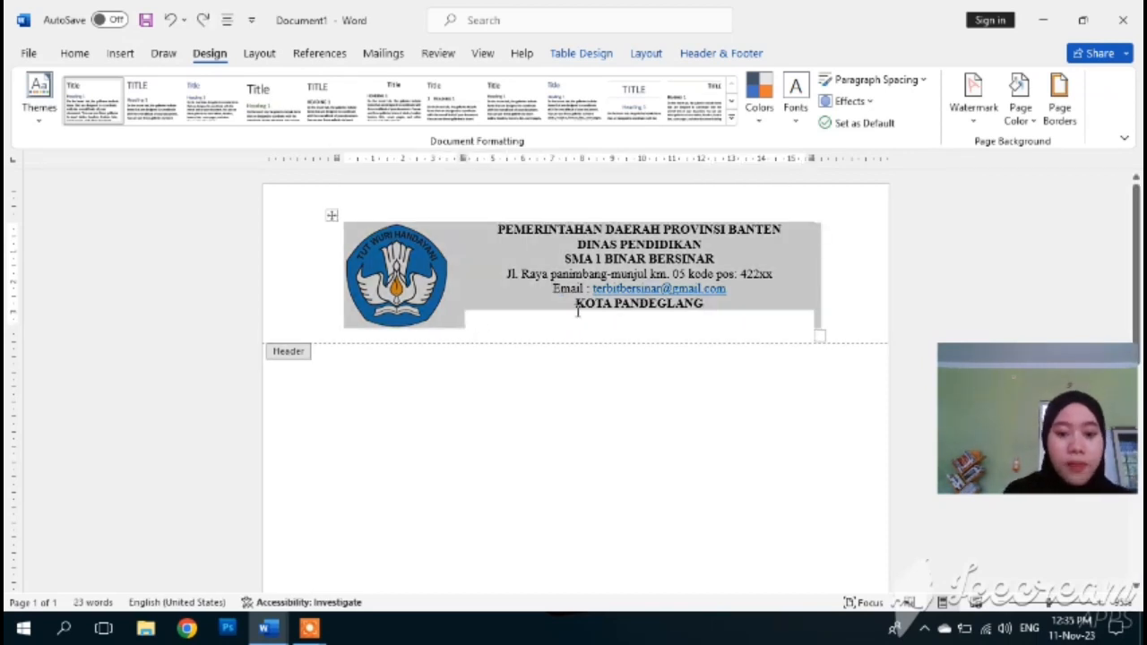
{"action": "left_click", "coordinate": [1067, 115]}
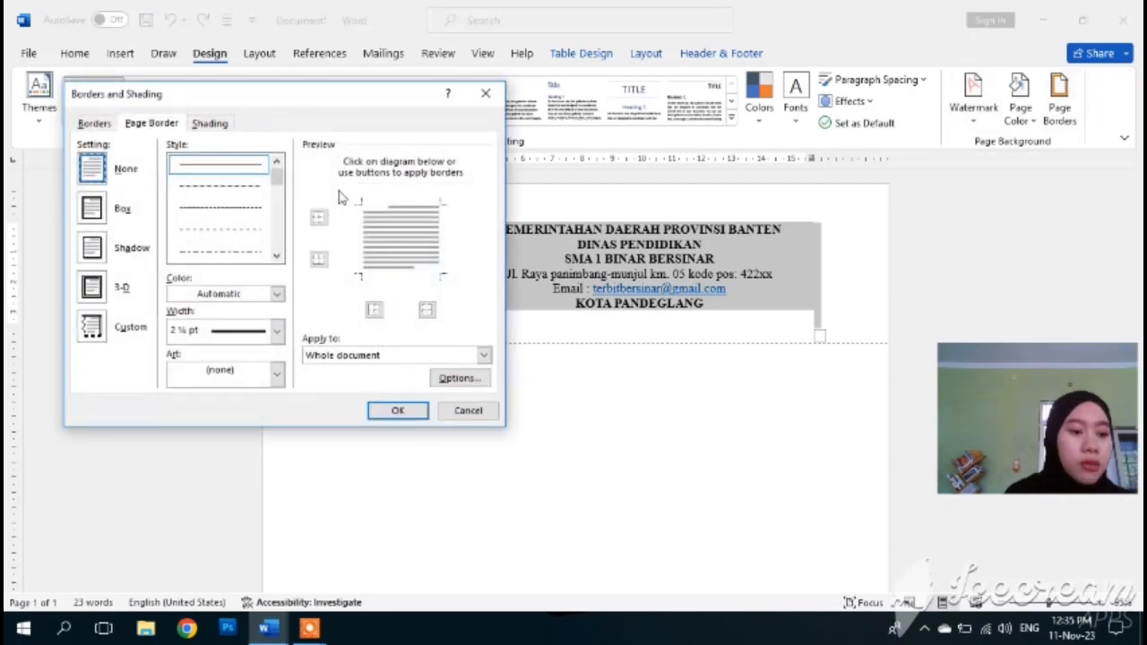
{"action": "left_click", "coordinate": [93, 124]}
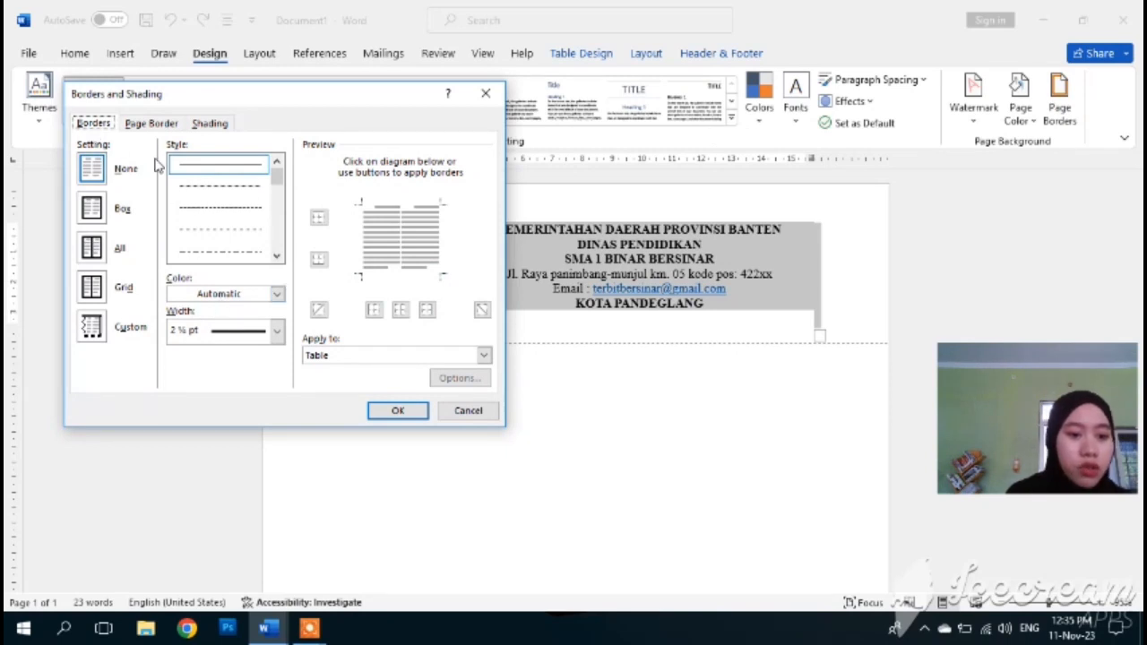
{"action": "left_click", "coordinate": [261, 167]}
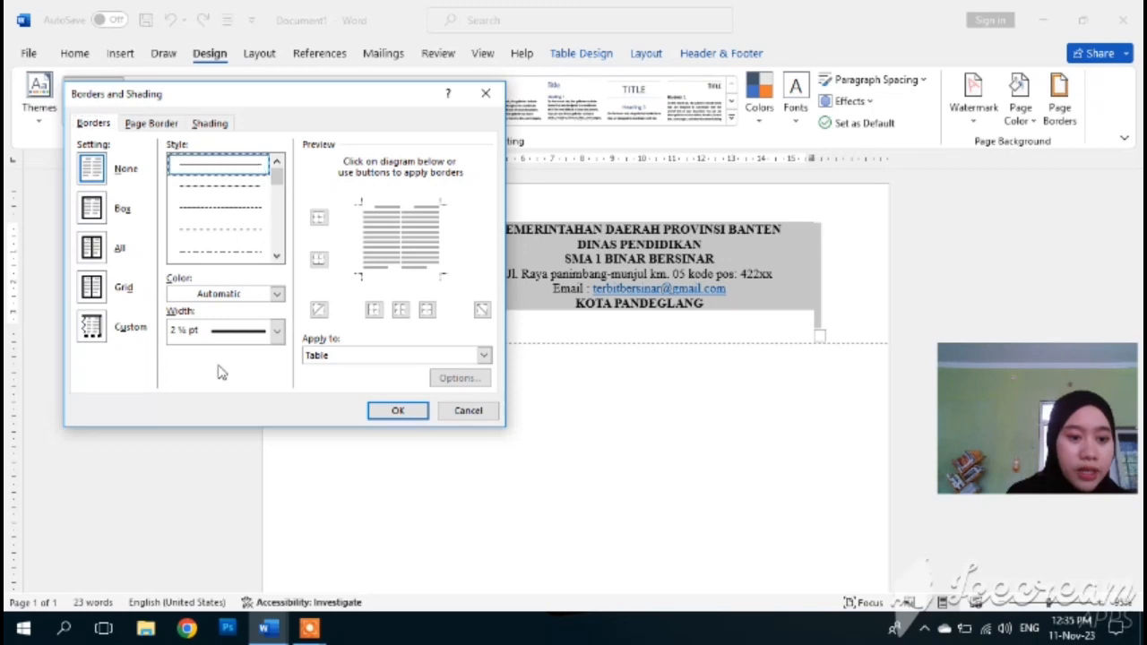
{"action": "left_click", "coordinate": [277, 294]}
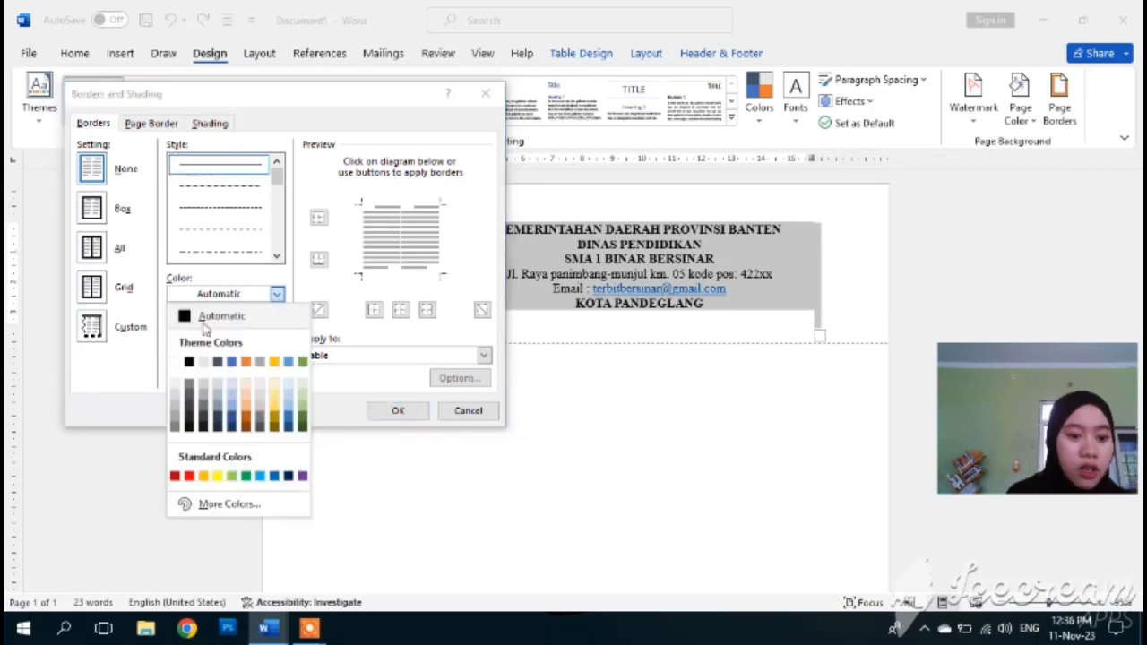
{"action": "left_click", "coordinate": [188, 318]}
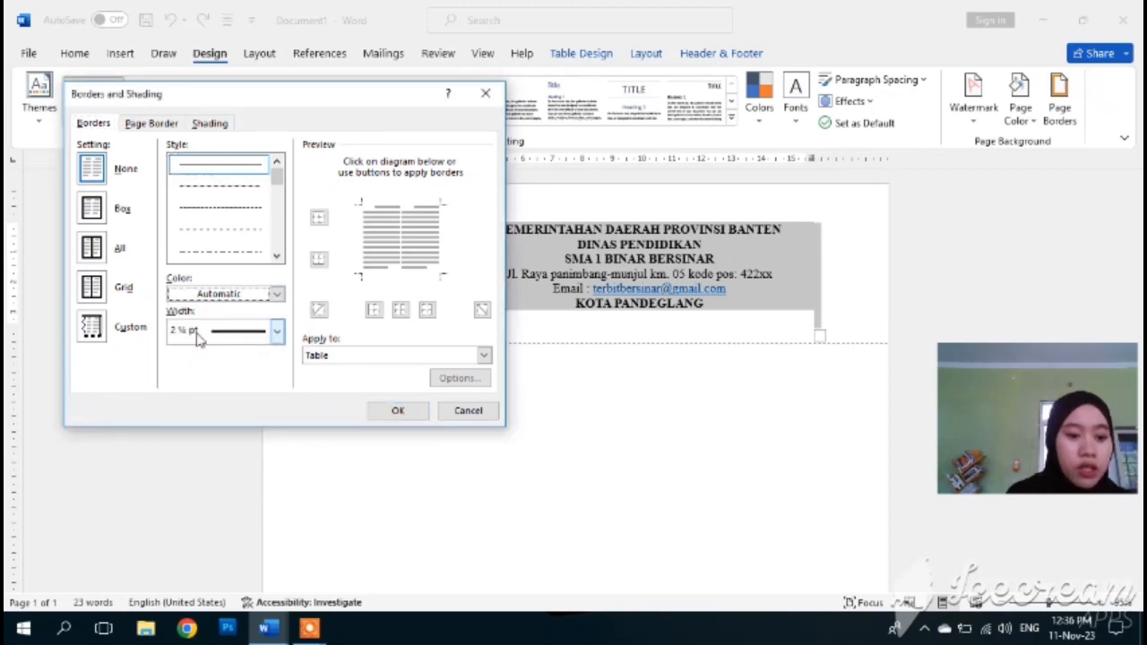
- Apply a 3 pt border to the table's bottom edge only
{"action": "left_click", "coordinate": [277, 332]}
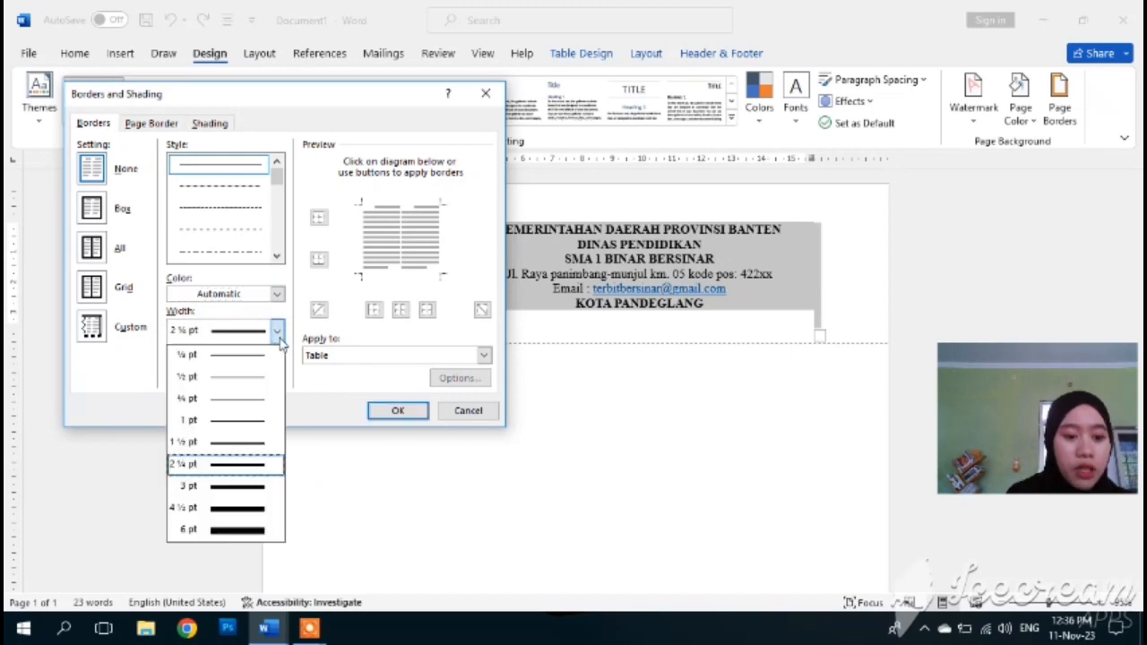
{"action": "left_click", "coordinate": [207, 485]}
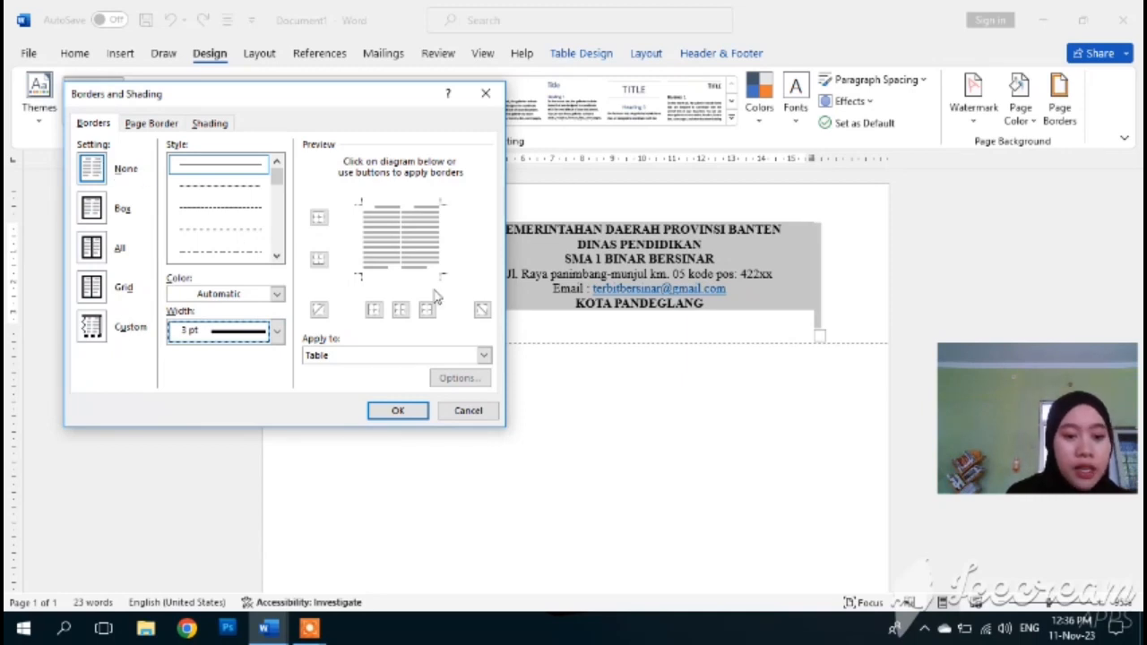
{"action": "left_click", "coordinate": [320, 262]}
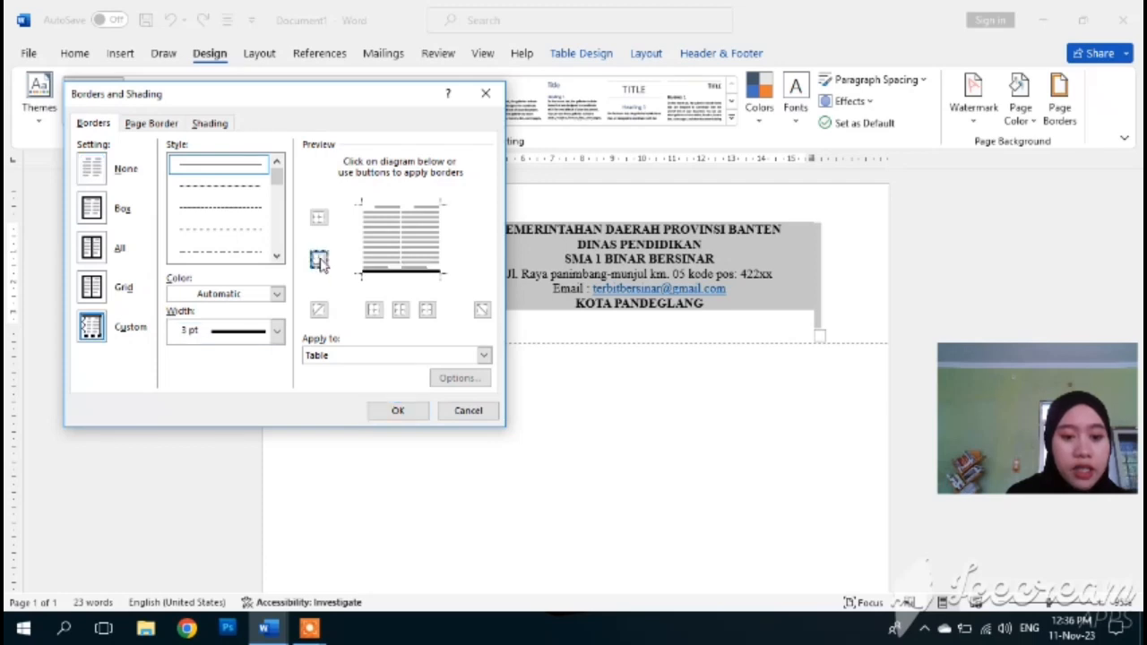
{"action": "left_click", "coordinate": [319, 222]}
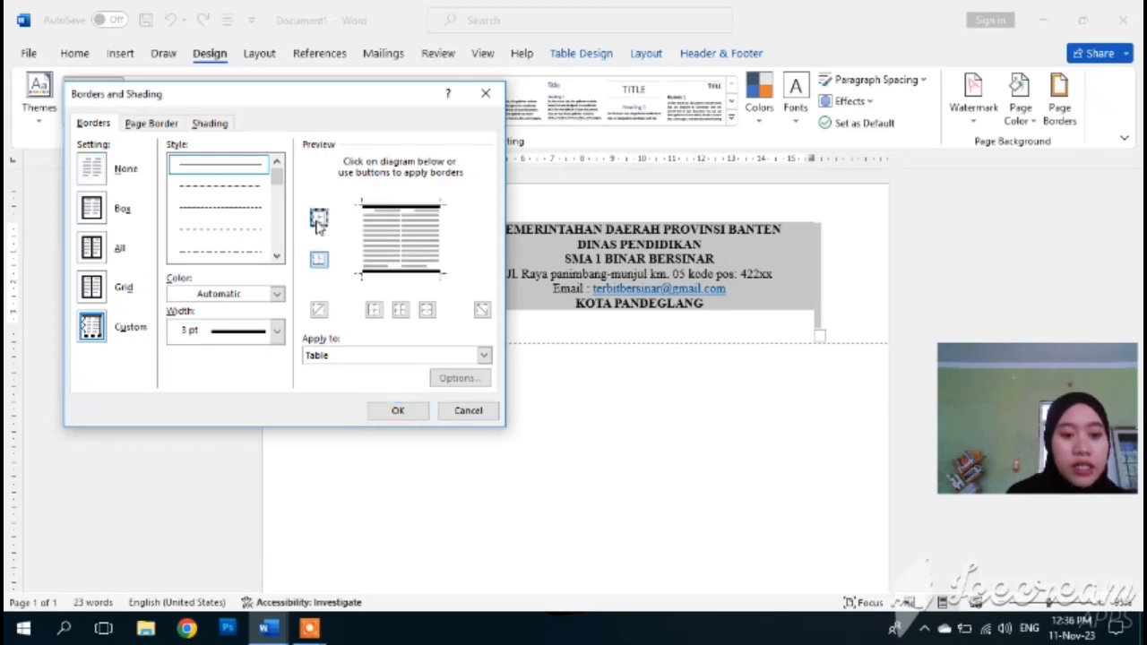
{"action": "left_click", "coordinate": [319, 222]}
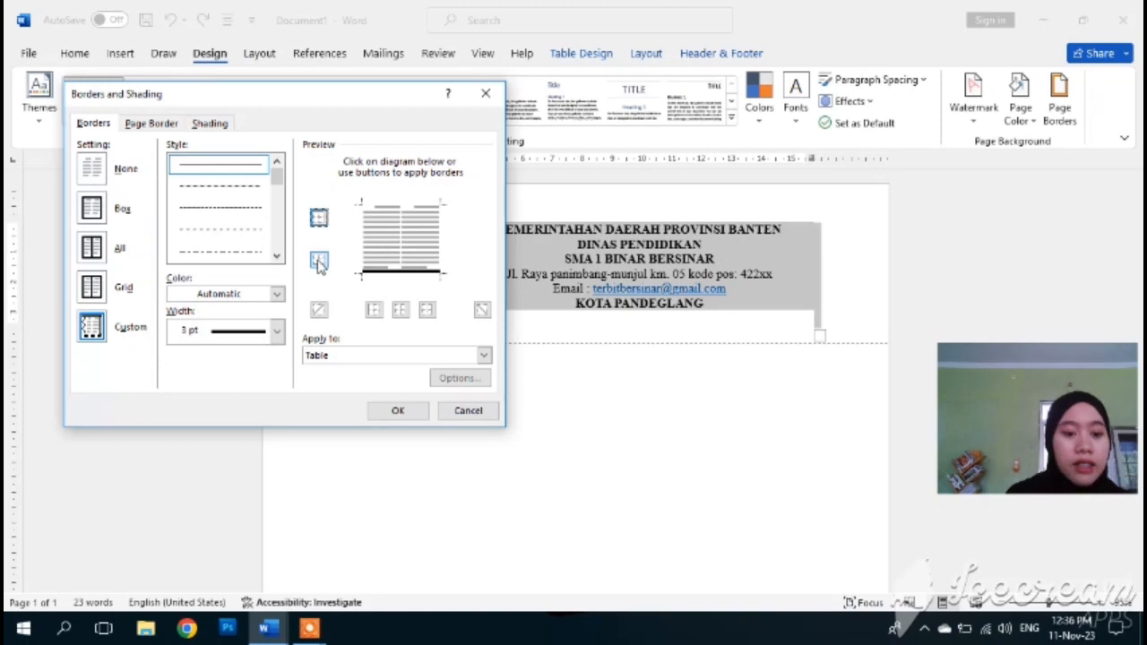
{"action": "left_click", "coordinate": [397, 412]}
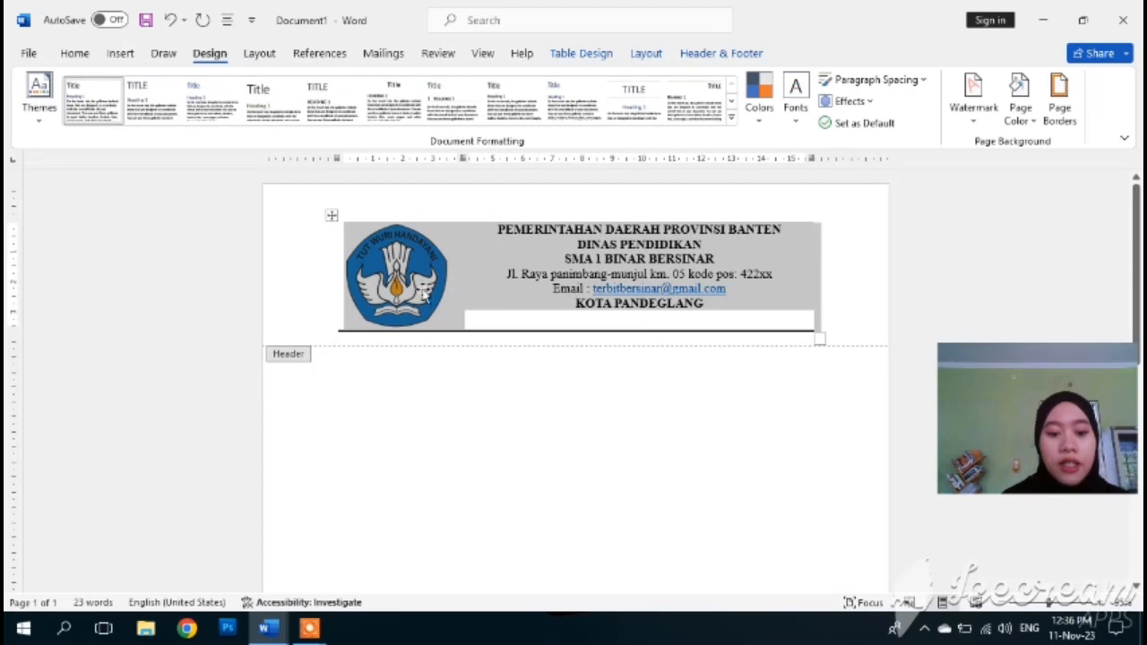
- Close the header and check the letterhead with its bottom rule in the print preview
{"action": "double_click", "coordinate": [329, 411]}
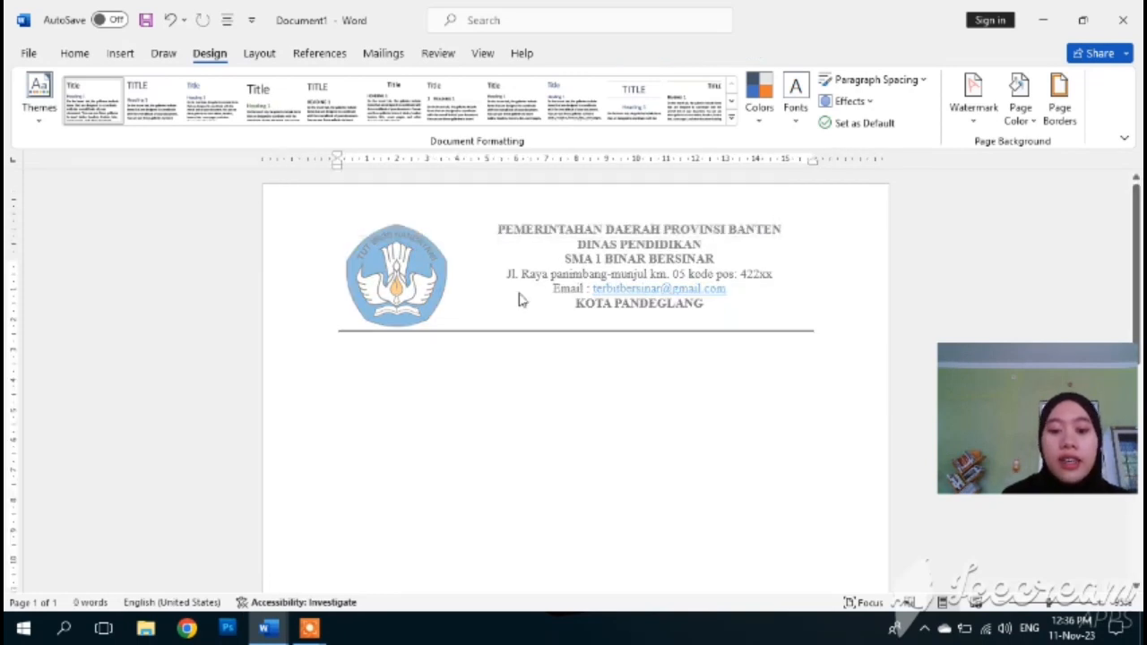
{"action": "left_click", "coordinate": [27, 55]}
{"action": "left_click", "coordinate": [53, 380]}
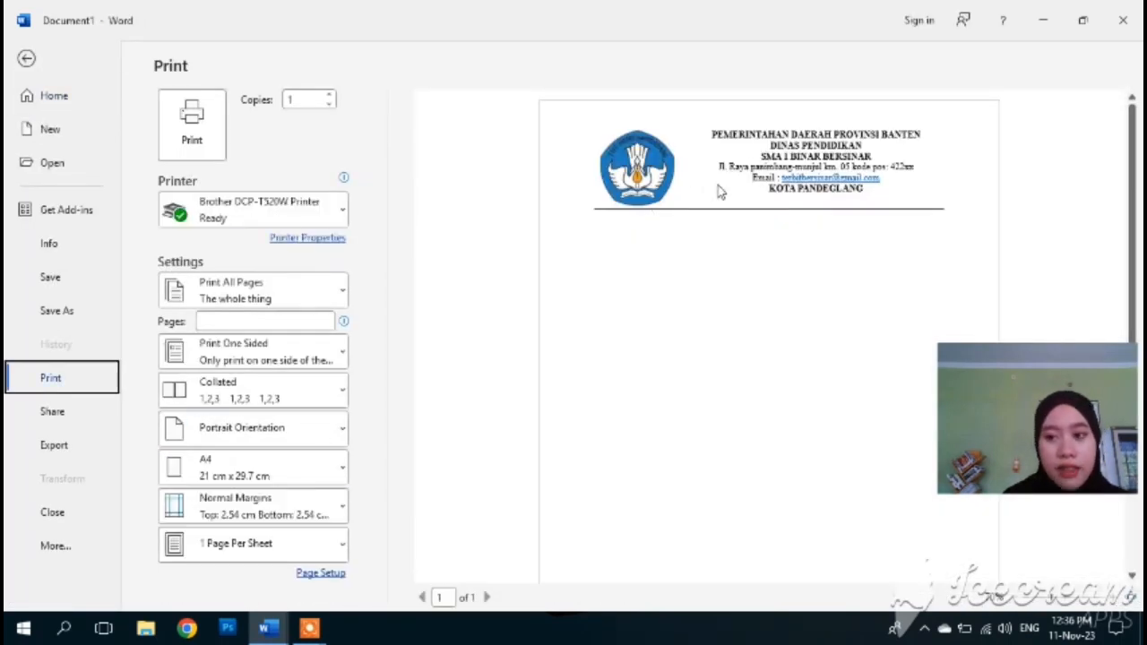
{"action": "left_click", "coordinate": [26, 60]}
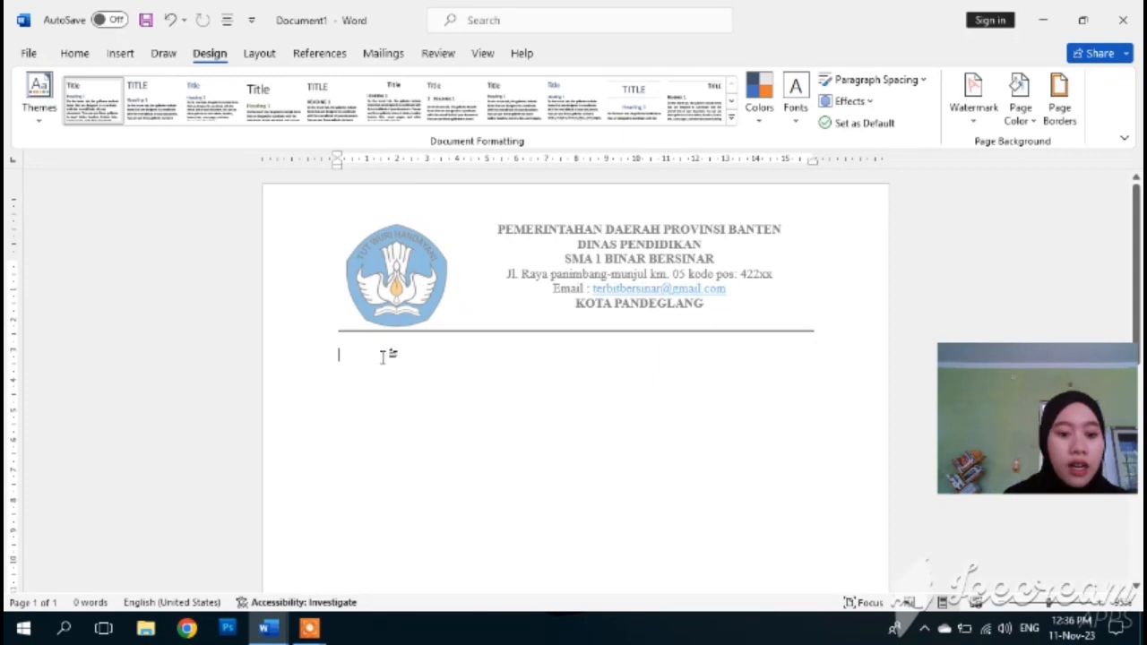
- Reopen the page header holding the letterhead, then return to the first line of the body
{"action": "triple_click", "coordinate": [548, 278]}
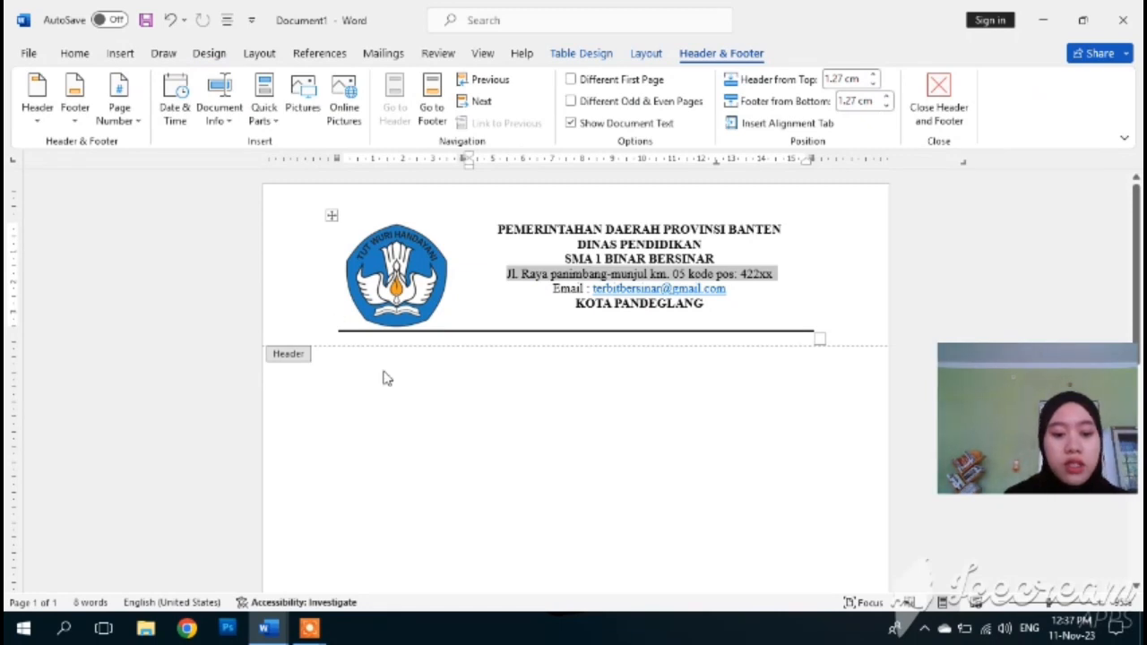
{"action": "left_click", "coordinate": [78, 57]}
{"action": "left_click", "coordinate": [116, 56]}
{"action": "double_click", "coordinate": [565, 397]}
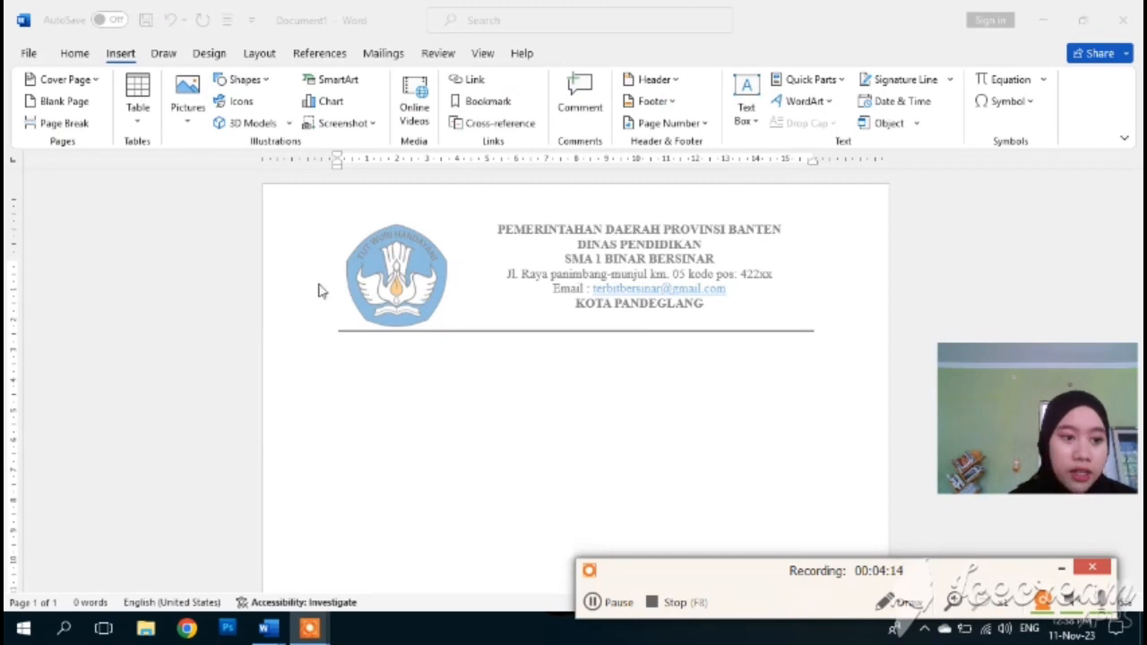
{"action": "left_click", "coordinate": [378, 396]}
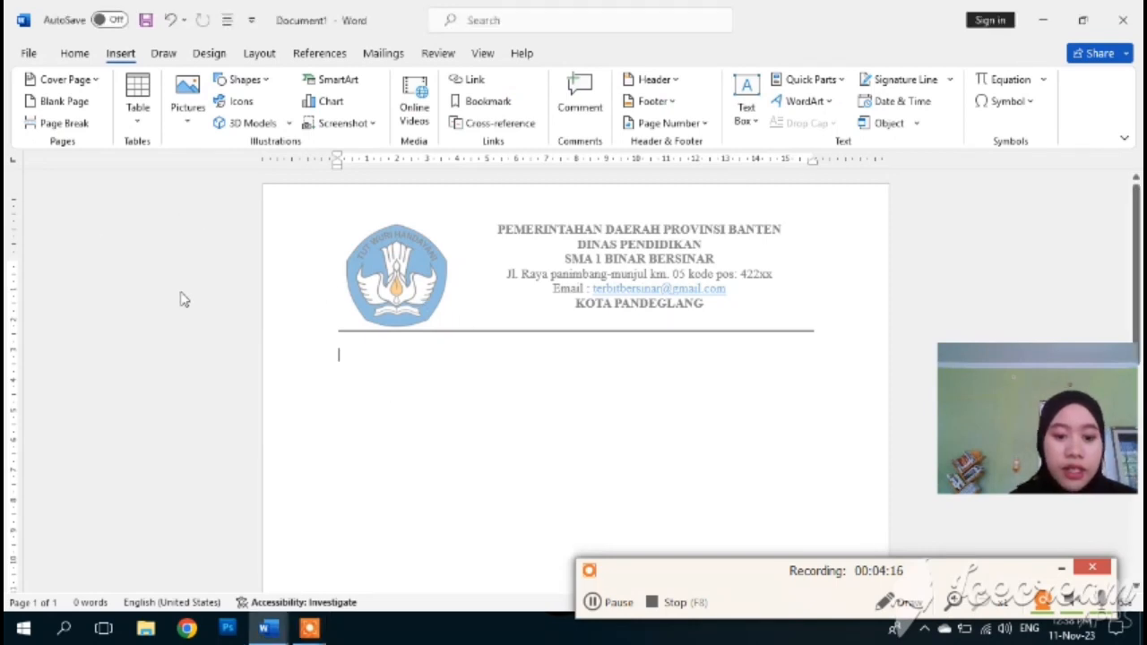
- Insert a blank page before the letterhead page and open page 2's header for editing
{"action": "left_click", "coordinate": [63, 101]}
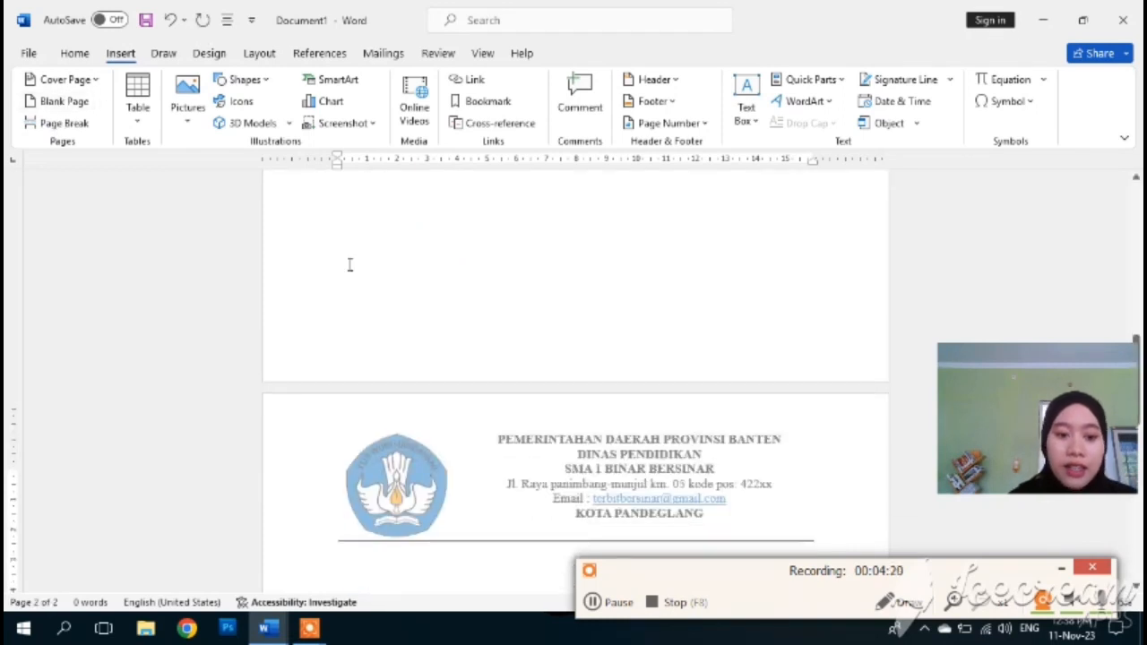
{"action": "scroll", "coordinate": [371, 300], "scroll_direction": "down", "scroll_amount": 3}
{"action": "double_click", "coordinate": [595, 297]}
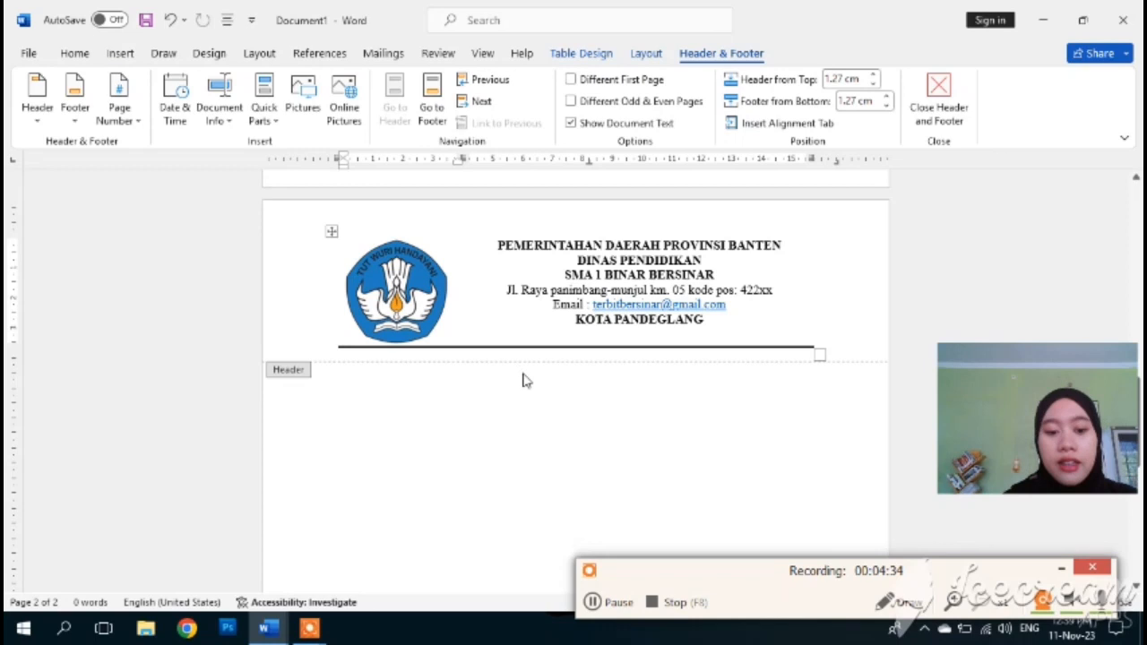
{"action": "left_click", "coordinate": [602, 606]}
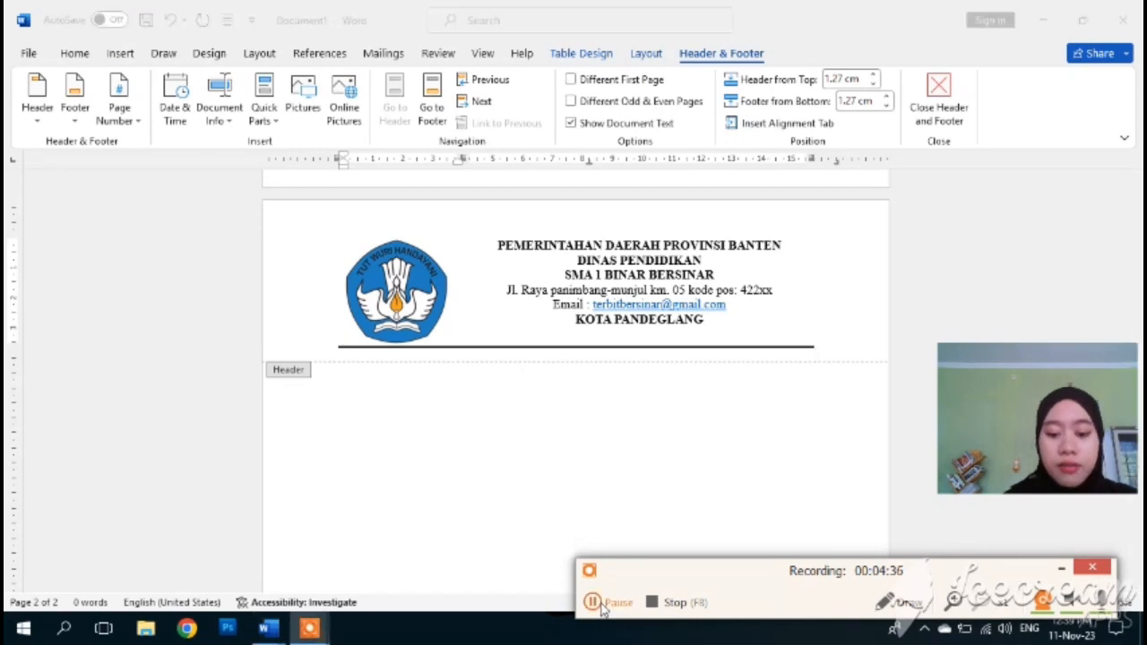
{"action": "left_click", "coordinate": [598, 609]}
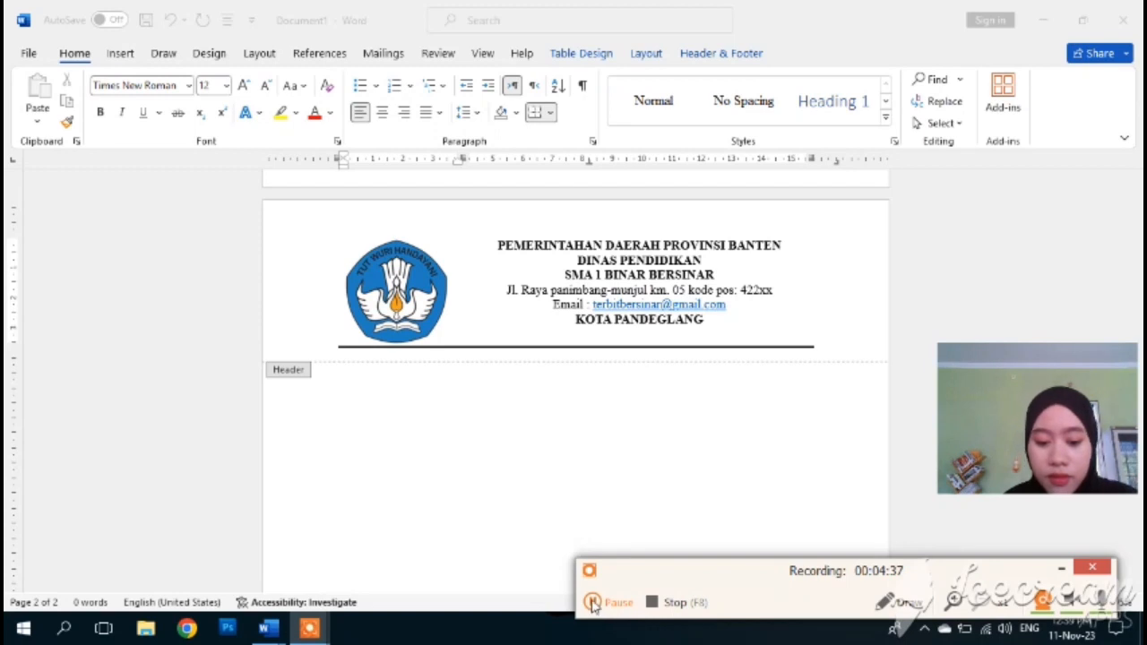
{"action": "left_click", "coordinate": [595, 606]}
{"action": "left_click", "coordinate": [595, 606]}
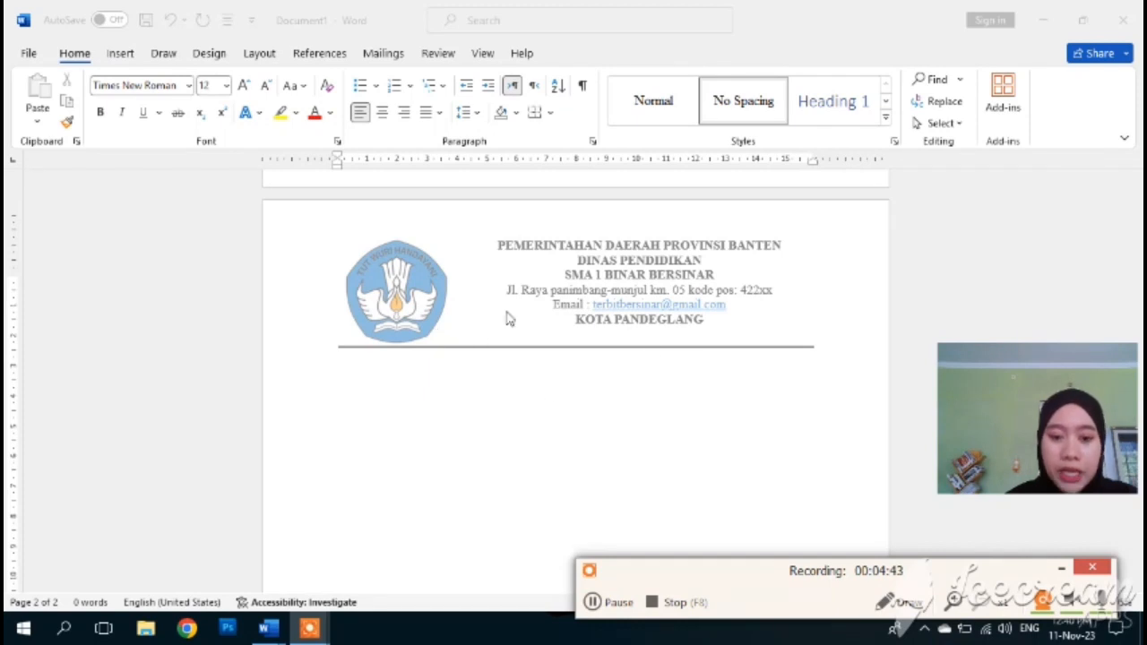
- Reopen the header and confirm the letterhead and bottom rule repeat on page 2
{"action": "scroll", "coordinate": [507, 319], "scroll_direction": "up", "scroll_amount": 5}
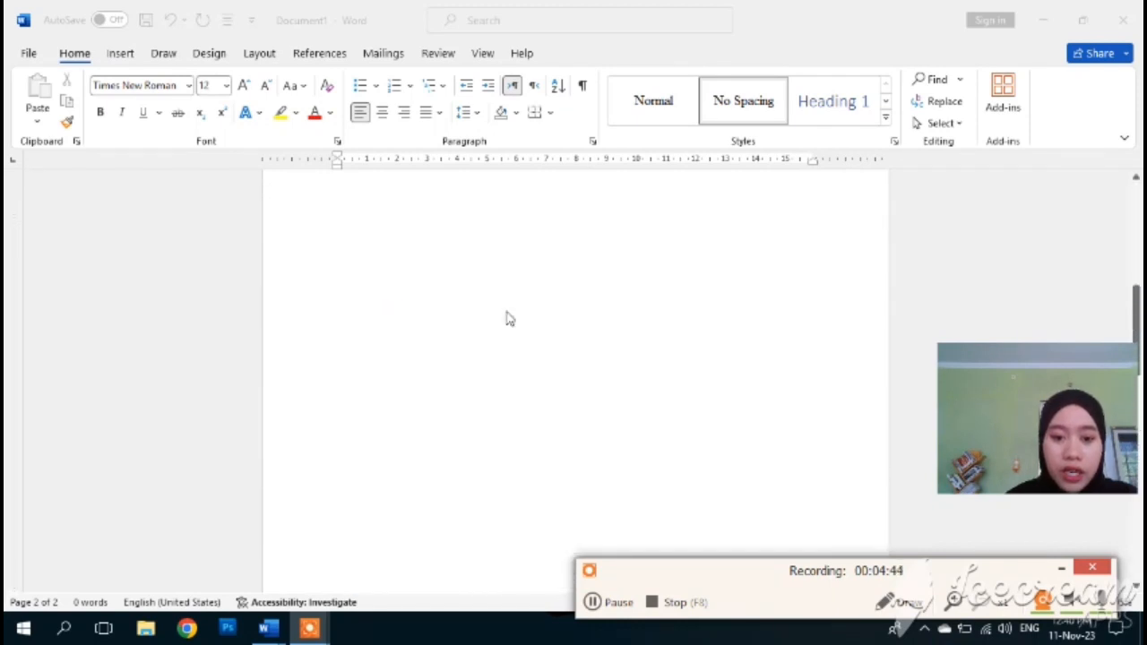
{"action": "scroll", "coordinate": [507, 319], "scroll_direction": "down", "scroll_amount": 5}
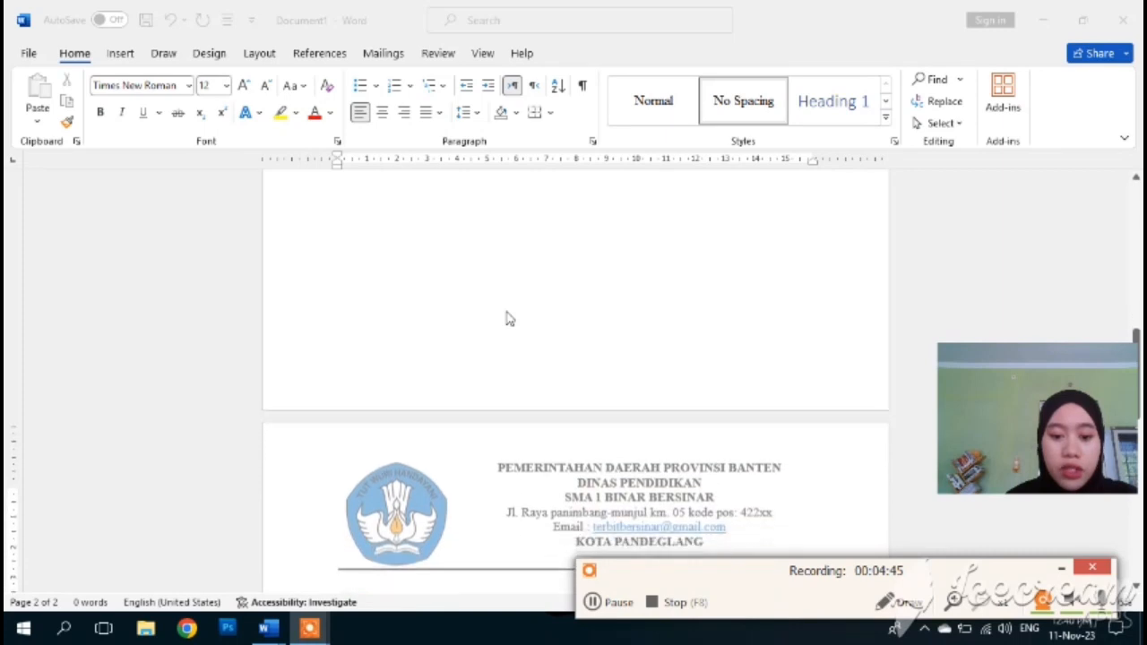
{"action": "scroll", "coordinate": [508, 319], "scroll_direction": "down", "scroll_amount": 1}
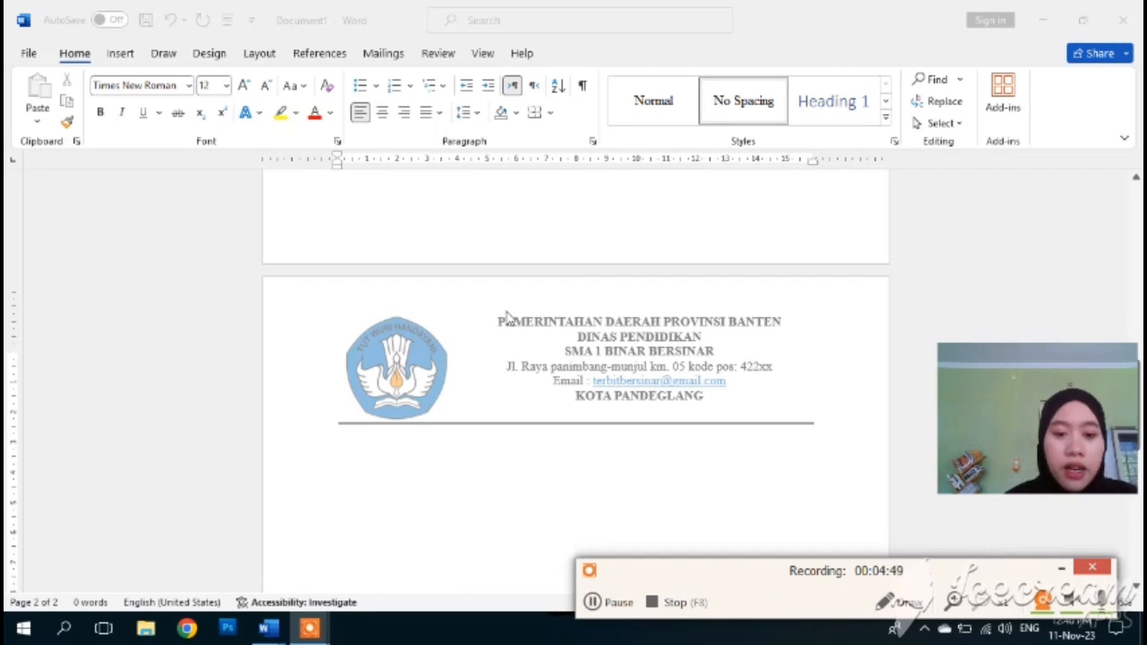
{"action": "double_click", "coordinate": [408, 351]}
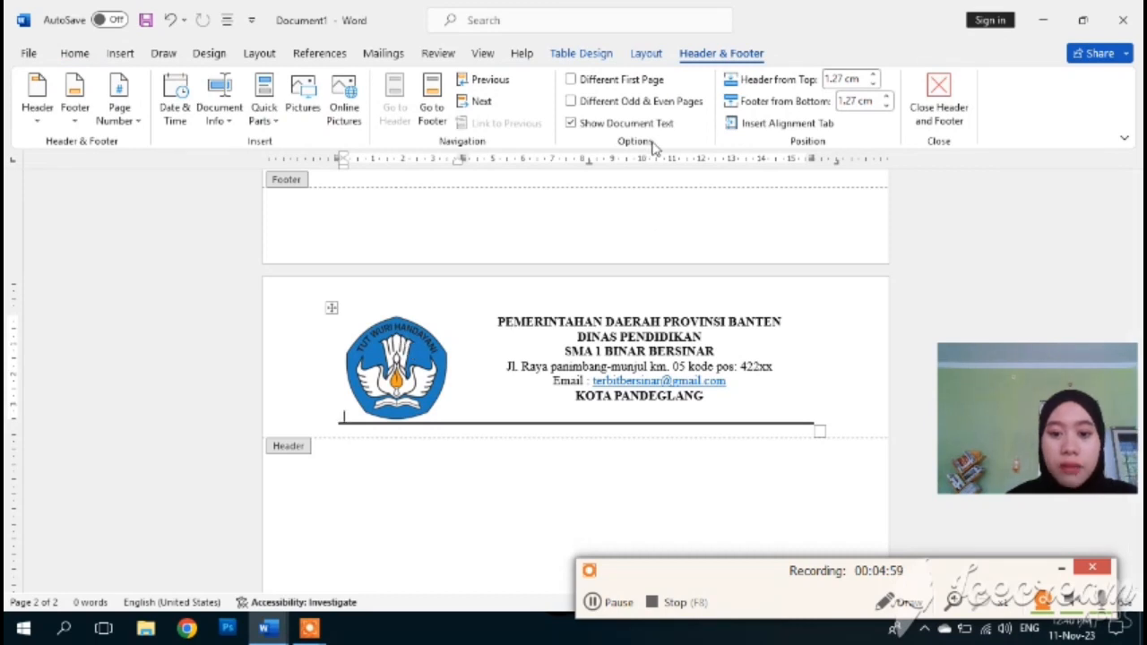
- Enable Different Odd & Even Pages and close the header, leaving page 2's header empty
{"action": "left_click", "coordinate": [575, 106]}
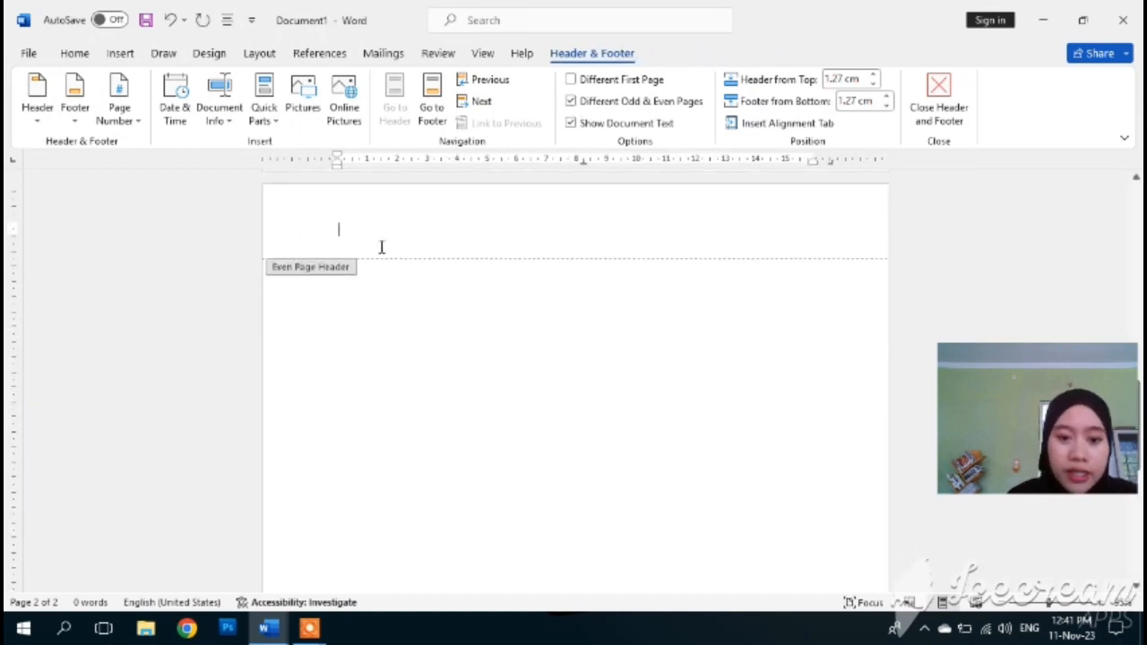
{"action": "left_click", "coordinate": [945, 108]}
{"action": "scroll", "coordinate": [627, 270], "scroll_direction": "up", "scroll_amount": 5}
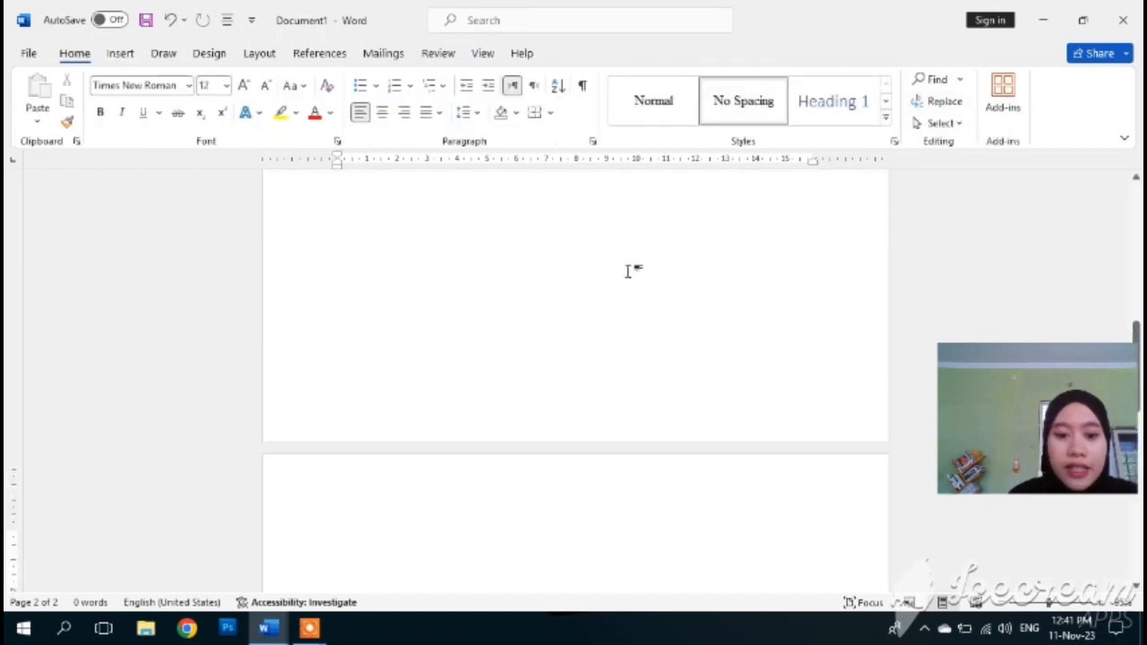
{"action": "scroll", "coordinate": [627, 271], "scroll_direction": "up", "scroll_amount": 3}
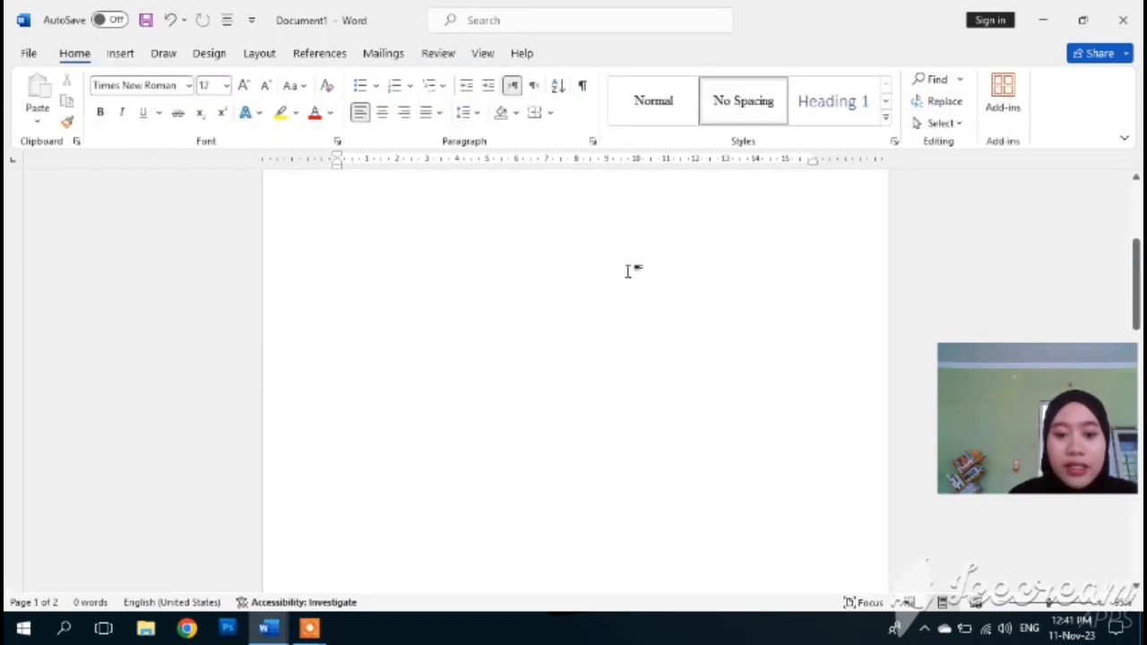
{"action": "scroll", "coordinate": [634, 289], "scroll_direction": "up", "scroll_amount": 3}
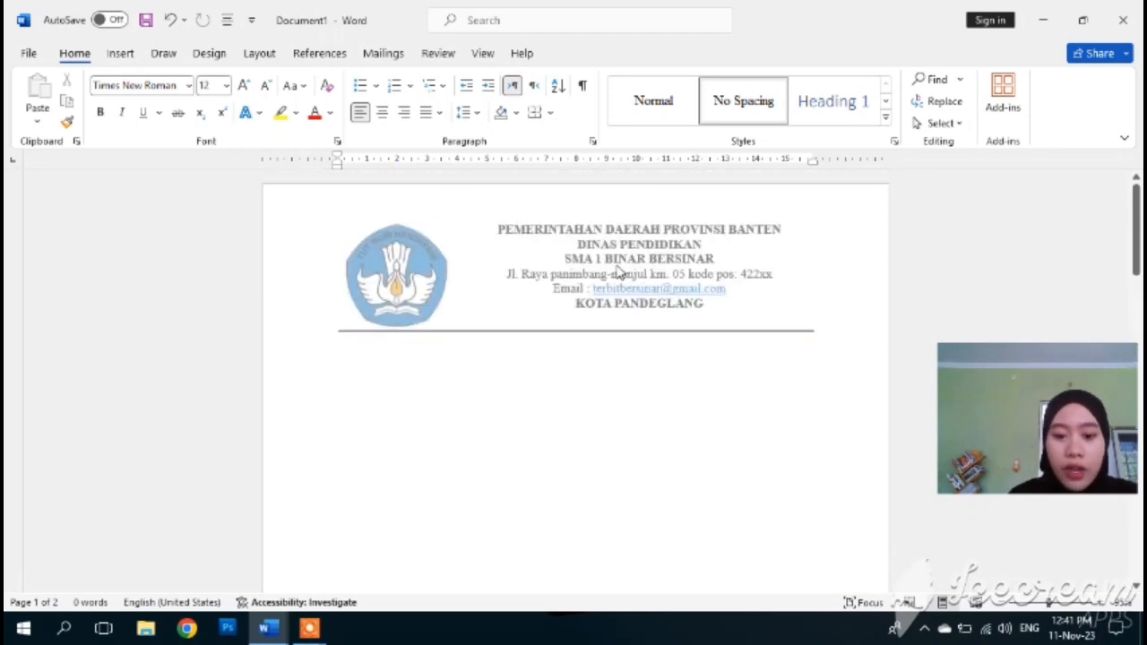
{"action": "scroll", "coordinate": [618, 271], "scroll_direction": "down", "scroll_amount": 10}
{"action": "left_click", "coordinate": [615, 266]}
{"action": "scroll", "coordinate": [612, 263], "scroll_direction": "up", "scroll_amount": 2}
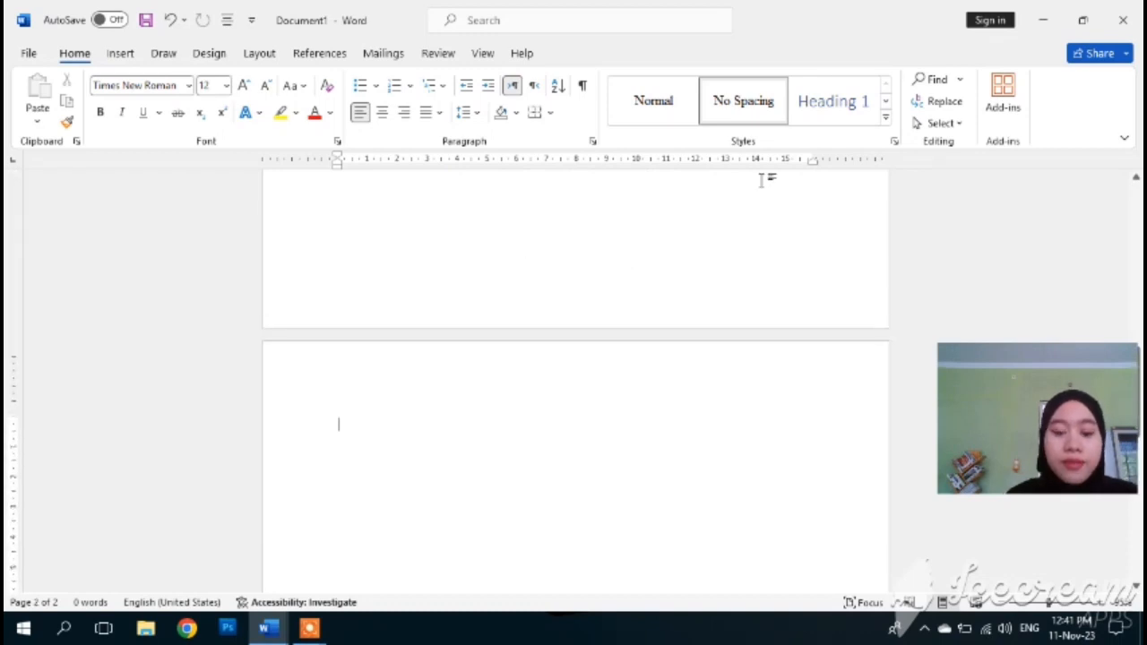
{"action": "scroll", "coordinate": [762, 184], "scroll_direction": "up", "scroll_amount": 8}
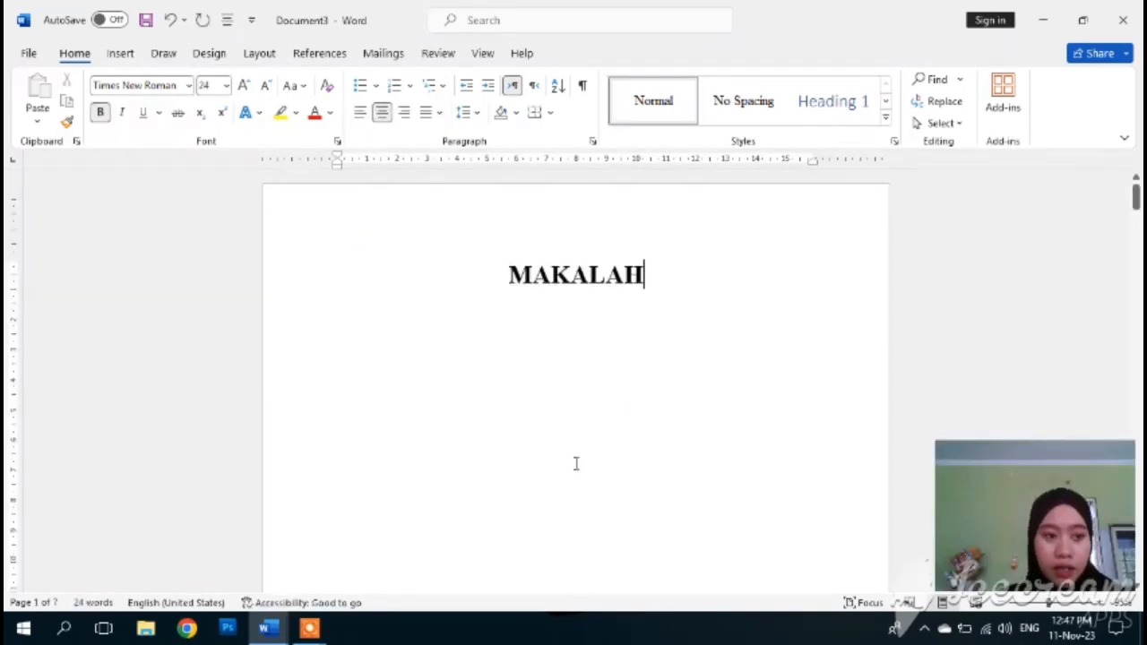
- Scroll down Document3's seven-page MAKALAH draft to the KATA PENGANTAR page
{"action": "scroll", "coordinate": [589, 399], "scroll_direction": "down", "scroll_amount": 1}
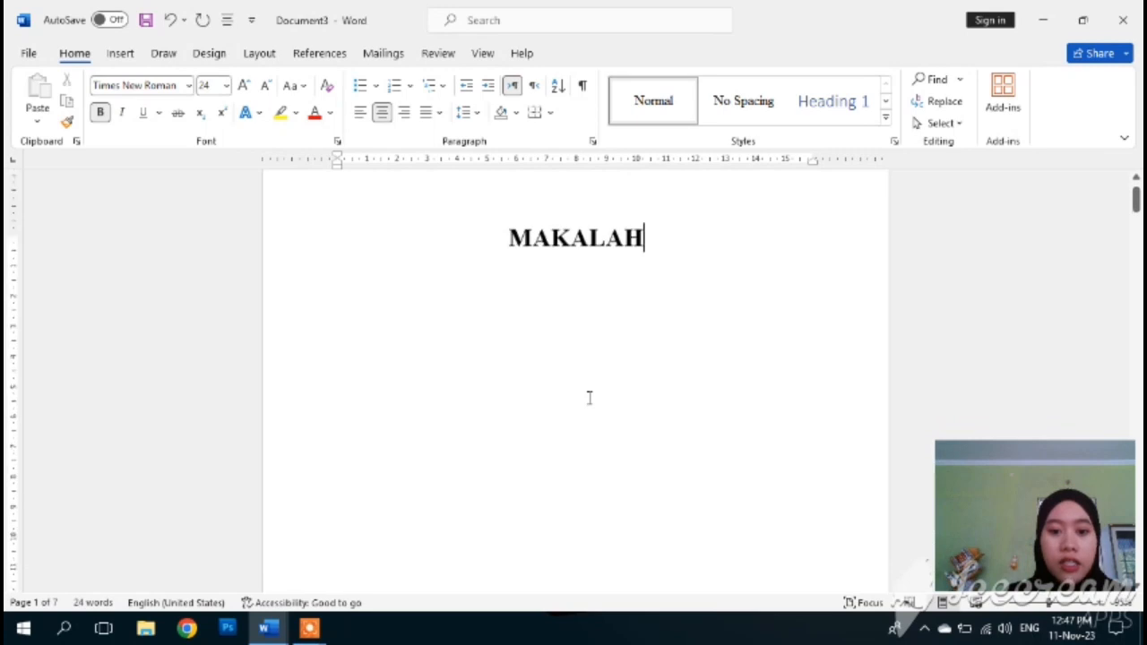
{"action": "scroll", "coordinate": [590, 398], "scroll_direction": "up", "scroll_amount": 1}
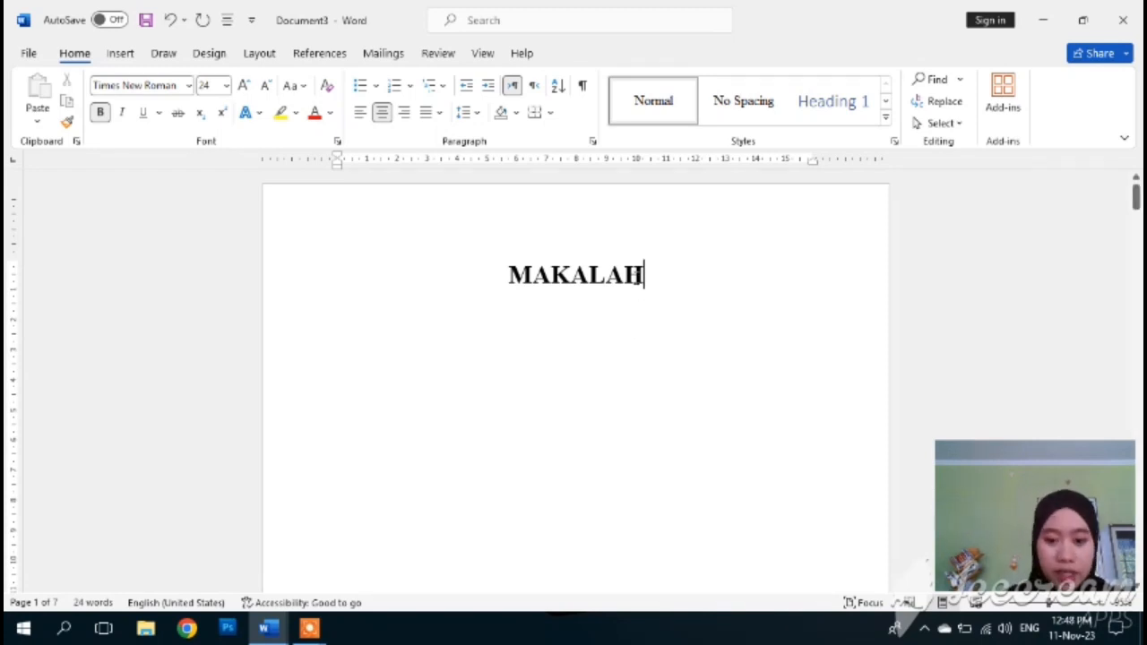
{"action": "scroll", "coordinate": [628, 328], "scroll_direction": "down", "scroll_amount": 2}
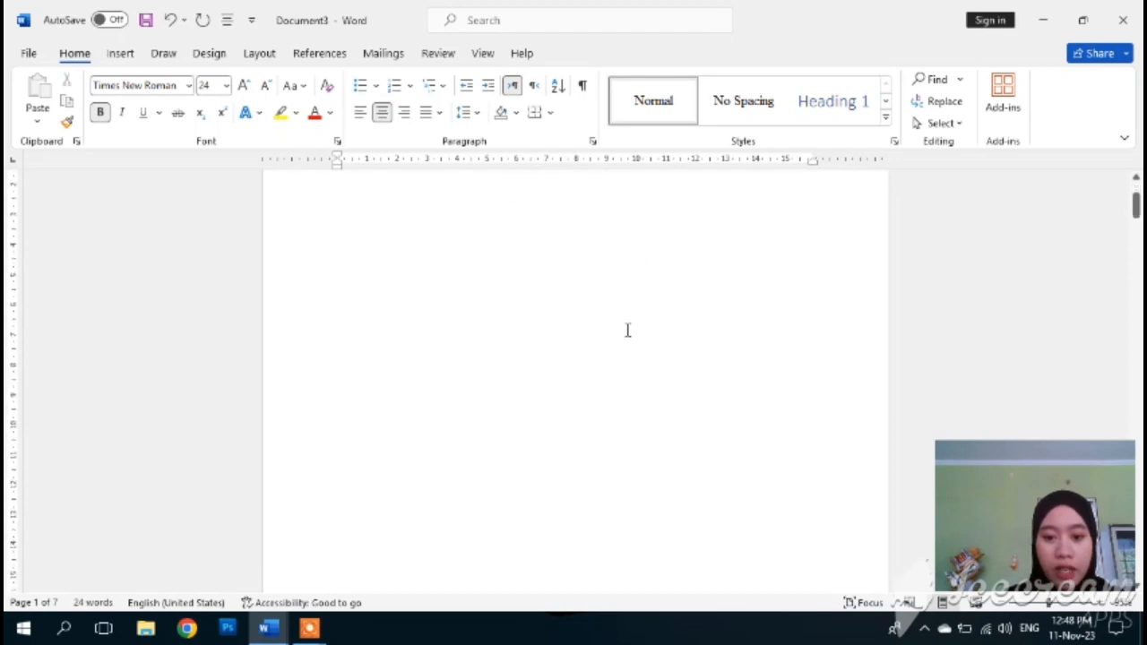
{"action": "scroll", "coordinate": [574, 334], "scroll_direction": "up", "scroll_amount": 1}
{"action": "scroll", "coordinate": [609, 377], "scroll_direction": "down", "scroll_amount": 3}
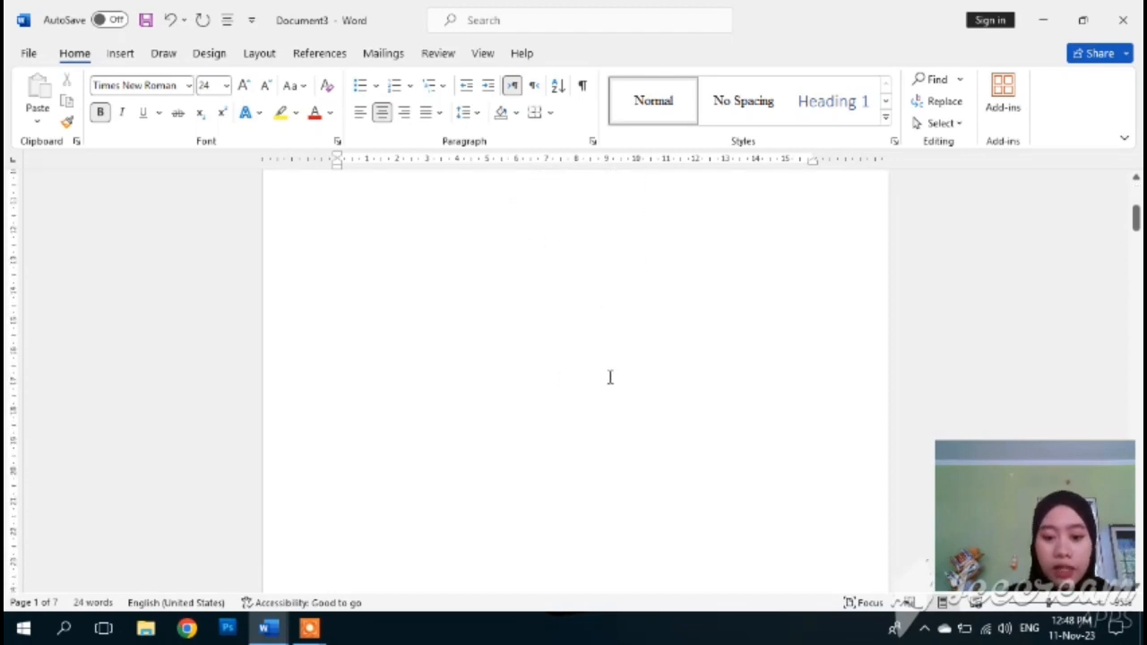
{"action": "scroll", "coordinate": [609, 377], "scroll_direction": "down", "scroll_amount": 4}
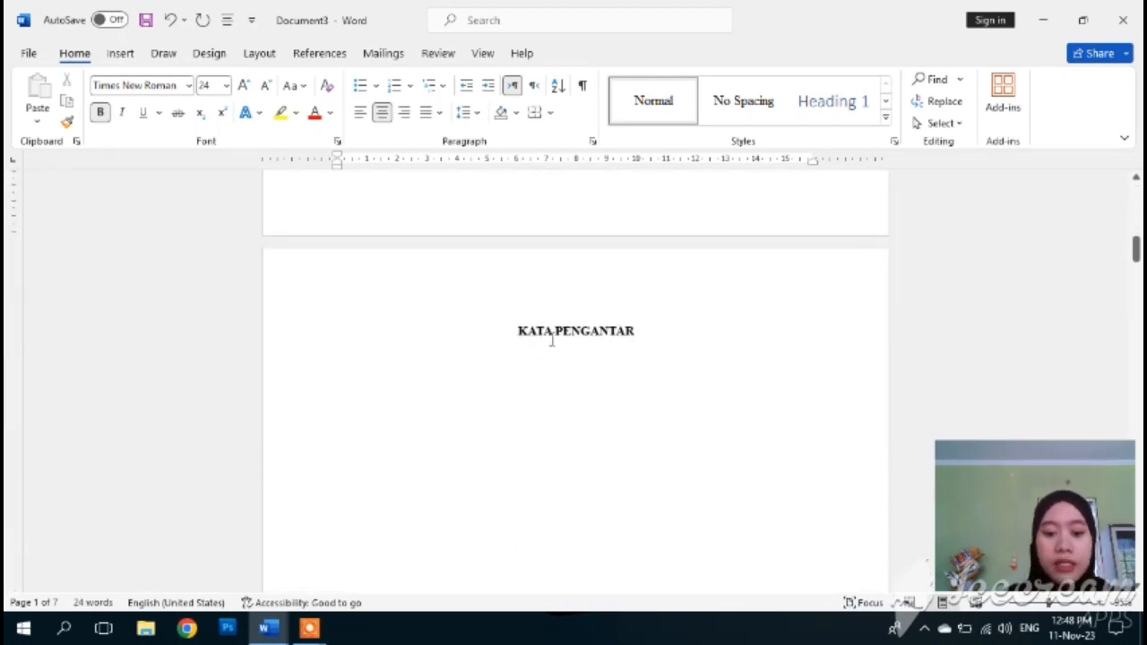
{"action": "left_click_drag", "start_coordinate": [519, 329], "coordinate": [618, 328]}
{"action": "left_click", "coordinate": [619, 302]}
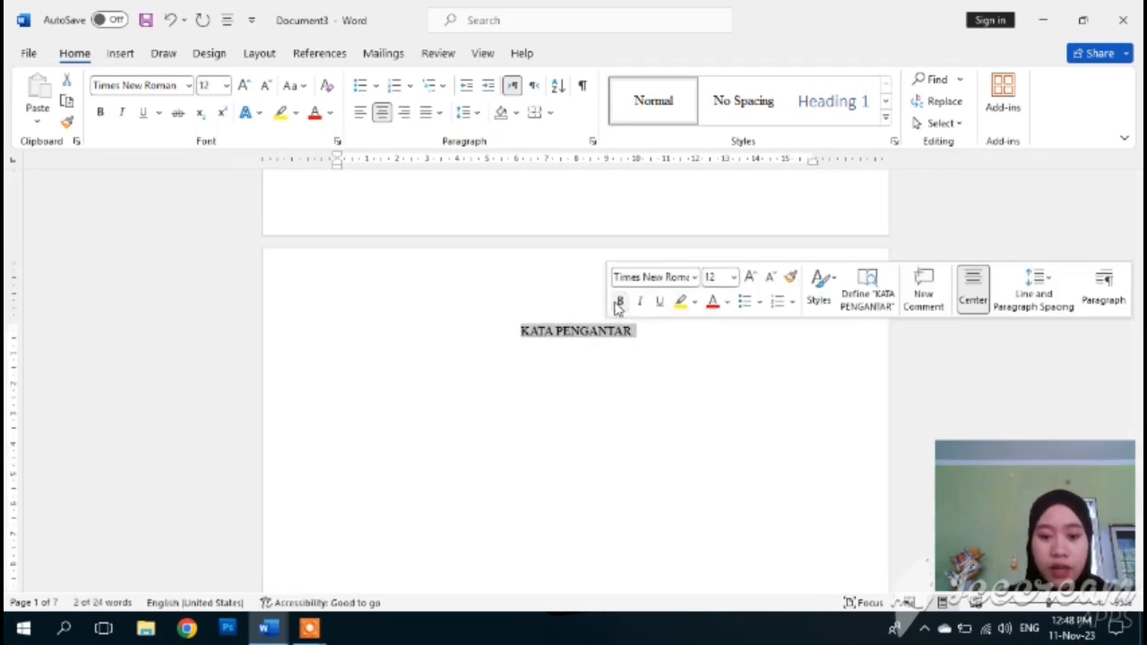
{"action": "left_click", "coordinate": [618, 303]}
{"action": "left_click", "coordinate": [615, 356]}
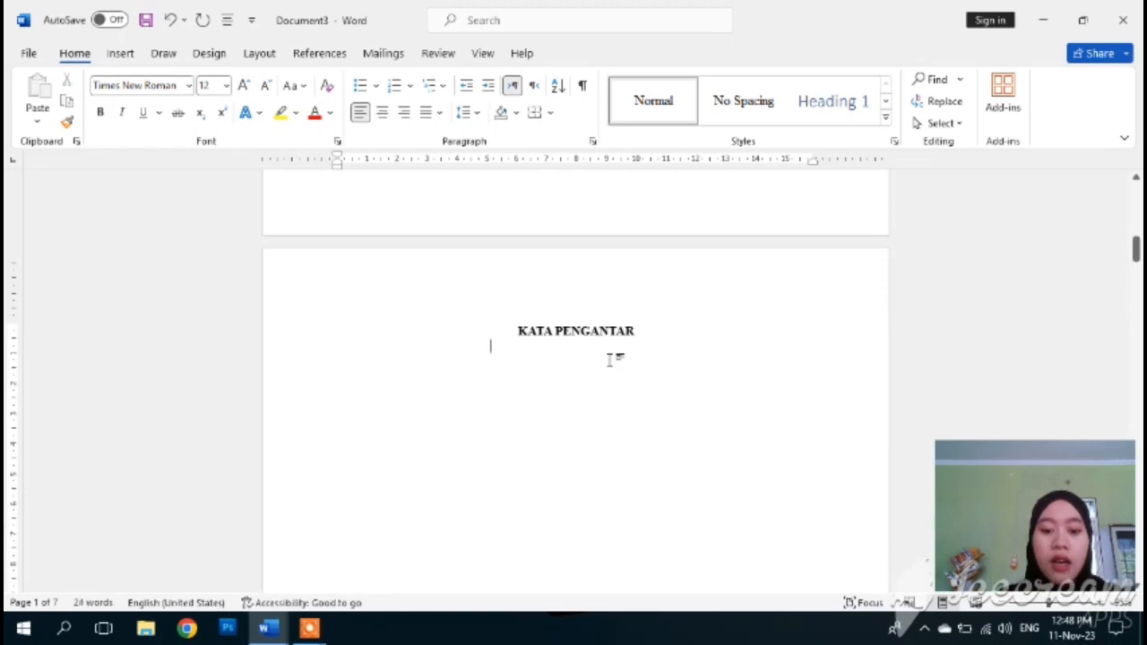
{"action": "scroll", "coordinate": [613, 348], "scroll_direction": "down", "scroll_amount": 5}
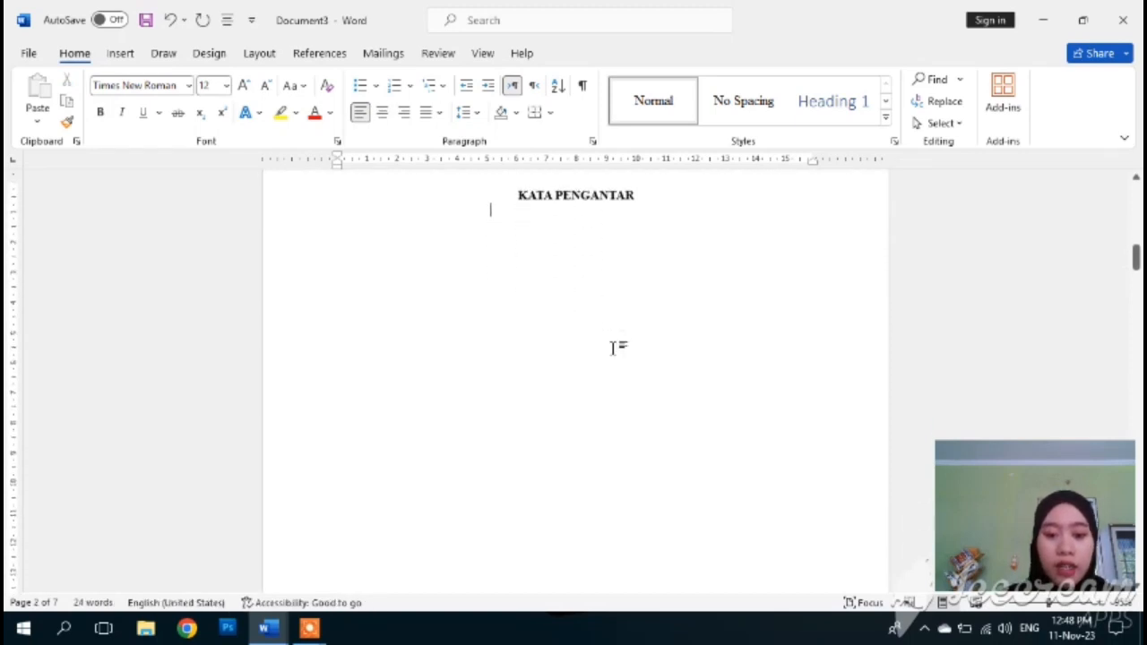
{"action": "scroll", "coordinate": [615, 347], "scroll_direction": "down", "scroll_amount": 5}
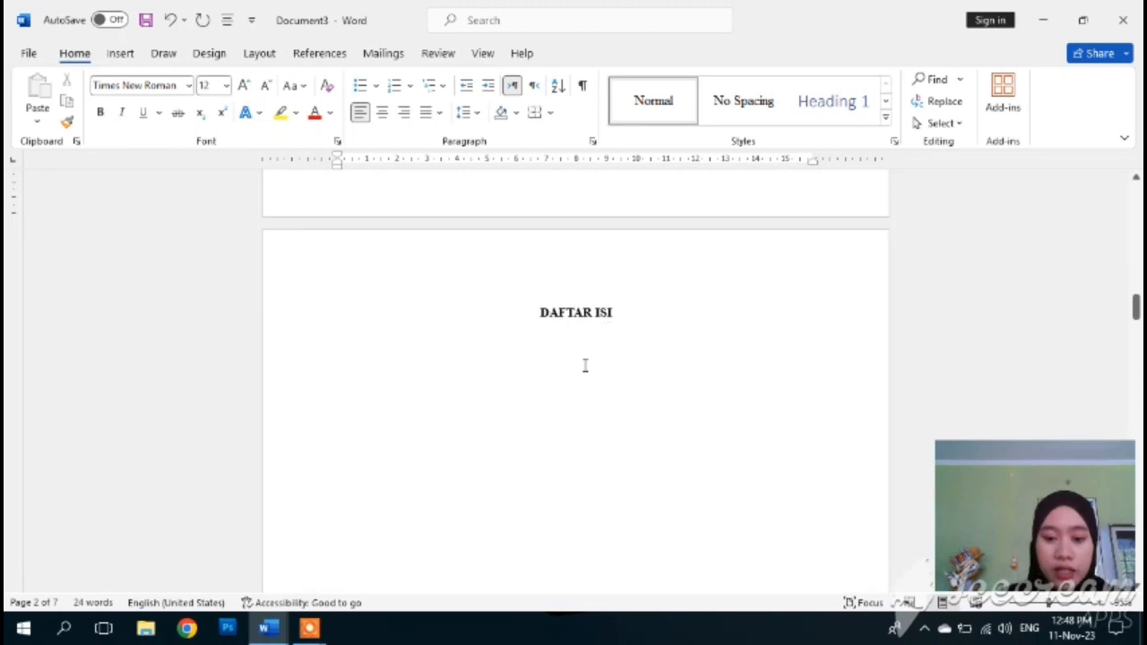
{"action": "scroll", "coordinate": [584, 365], "scroll_direction": "down", "scroll_amount": 3}
{"action": "scroll", "coordinate": [584, 364], "scroll_direction": "down", "scroll_amount": 3}
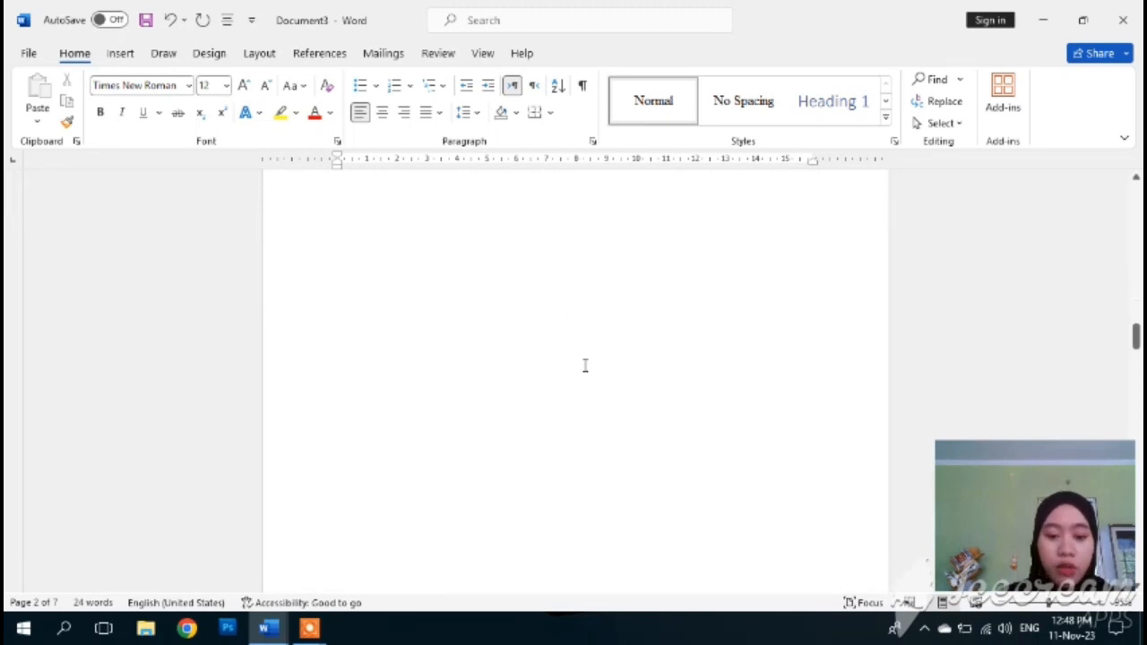
{"action": "scroll", "coordinate": [585, 365], "scroll_direction": "down", "scroll_amount": 3}
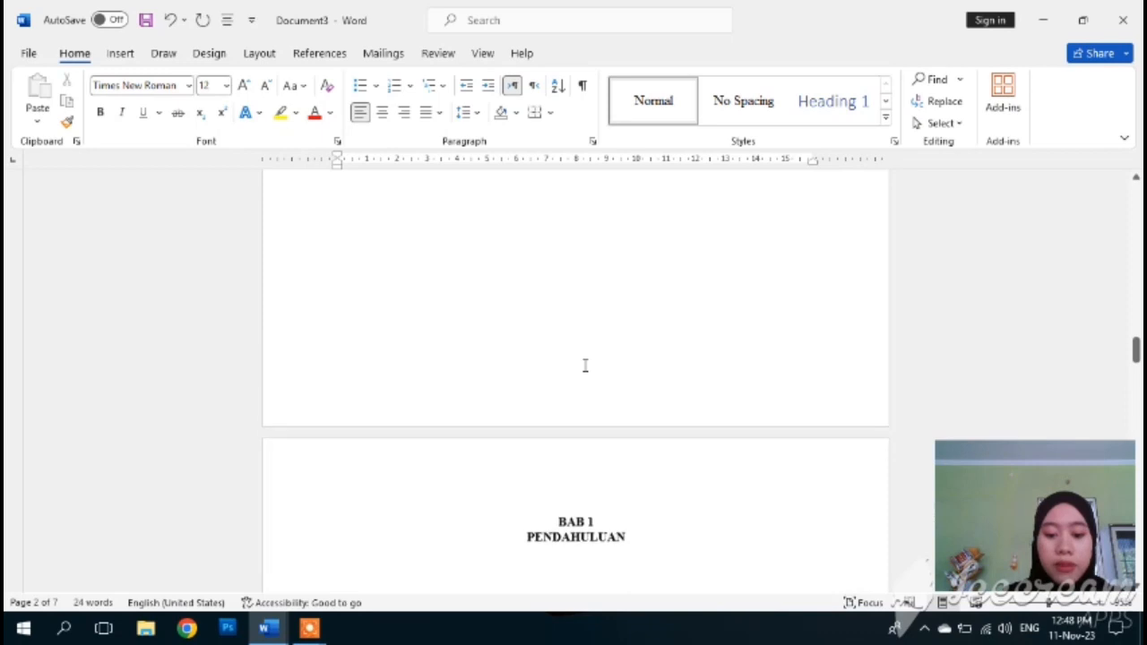
{"action": "scroll", "coordinate": [470, 487], "scroll_direction": "down", "scroll_amount": 3}
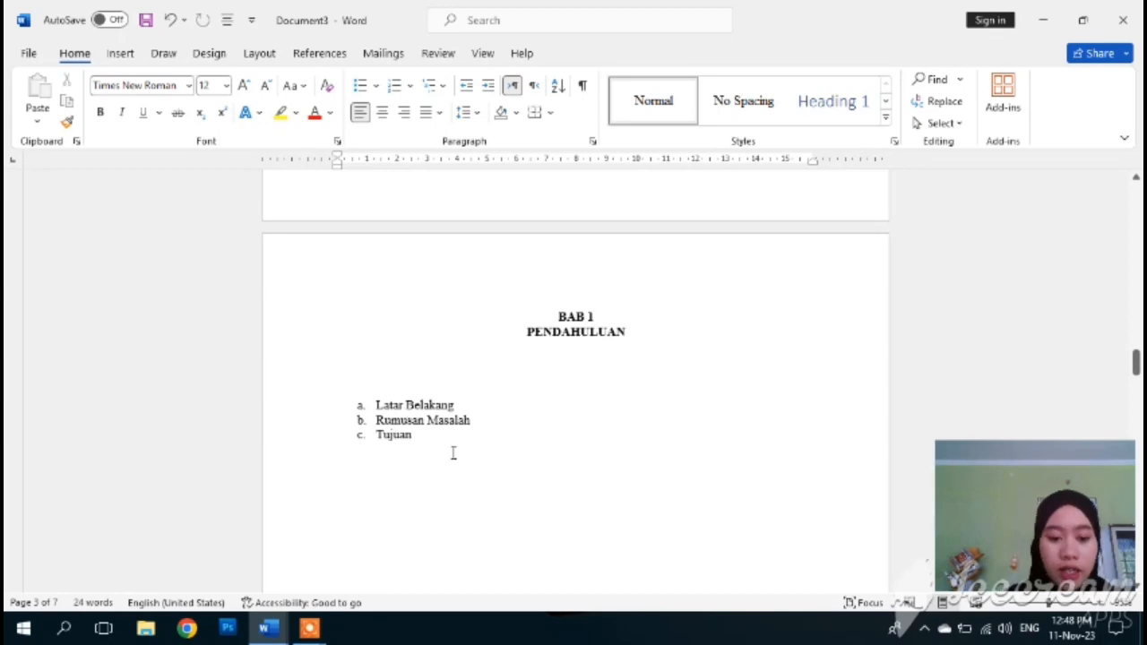
{"action": "scroll", "coordinate": [453, 452], "scroll_direction": "down", "scroll_amount": 14}
{"action": "scroll", "coordinate": [449, 452], "scroll_direction": "down", "scroll_amount": 8}
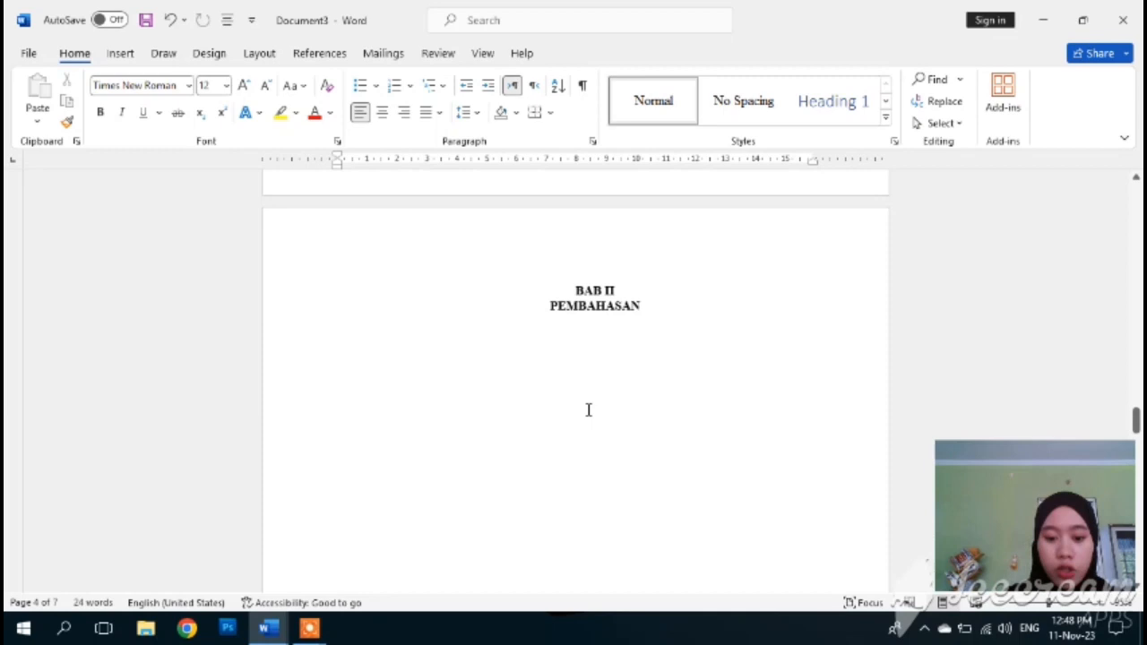
{"action": "scroll", "coordinate": [587, 421], "scroll_direction": "down", "scroll_amount": 5}
{"action": "scroll", "coordinate": [589, 410], "scroll_direction": "down", "scroll_amount": 6}
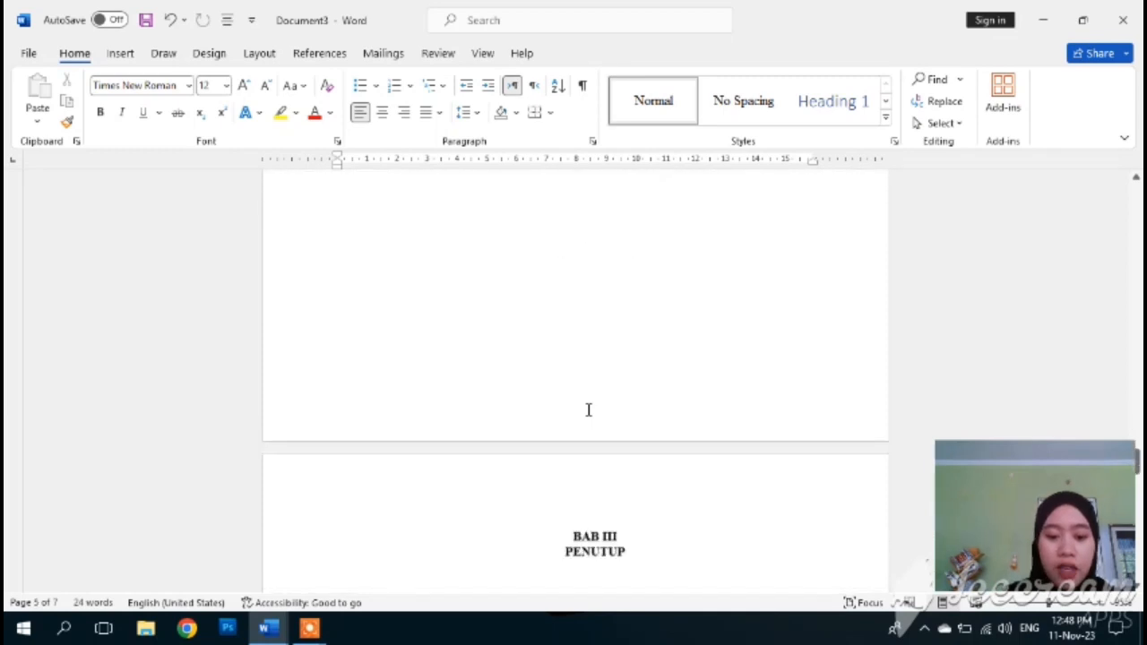
{"action": "scroll", "coordinate": [589, 404], "scroll_direction": "down", "scroll_amount": 6}
{"action": "scroll", "coordinate": [589, 404], "scroll_direction": "up", "scroll_amount": 2}
{"action": "scroll", "coordinate": [589, 404], "scroll_direction": "up", "scroll_amount": 9}
{"action": "scroll", "coordinate": [590, 410], "scroll_direction": "up", "scroll_amount": 15}
{"action": "scroll", "coordinate": [592, 437], "scroll_direction": "up", "scroll_amount": 8}
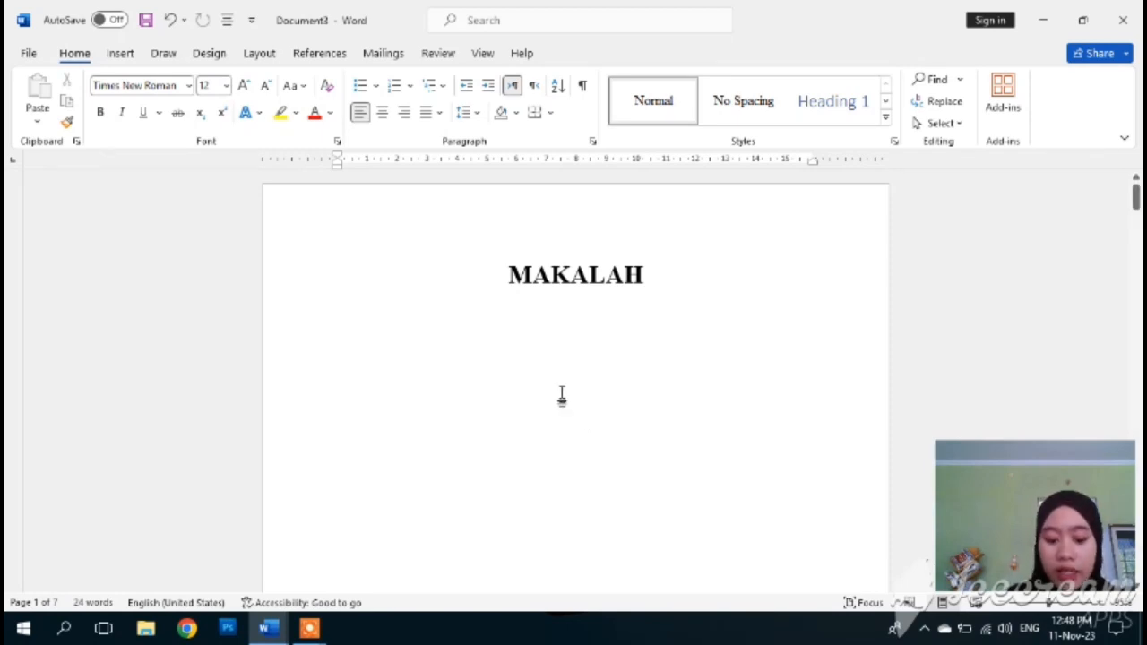
{"action": "scroll", "coordinate": [543, 390], "scroll_direction": "down", "scroll_amount": 3}
{"action": "scroll", "coordinate": [543, 389], "scroll_direction": "down", "scroll_amount": 10}
{"action": "left_click", "coordinate": [527, 385]}
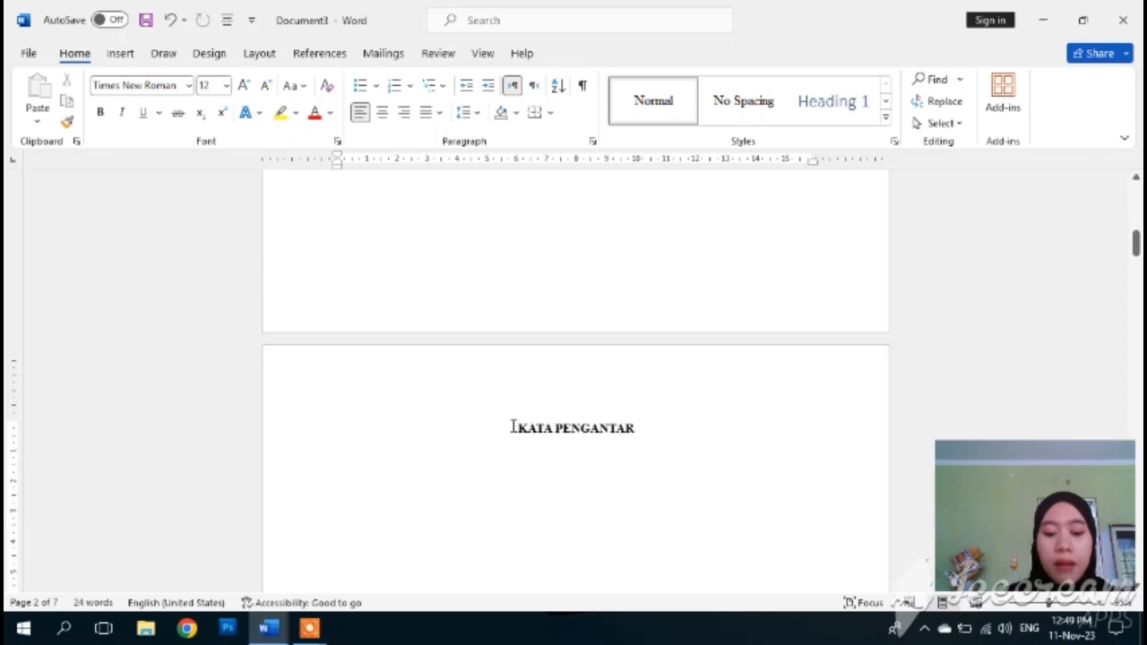
{"action": "left_click", "coordinate": [513, 427]}
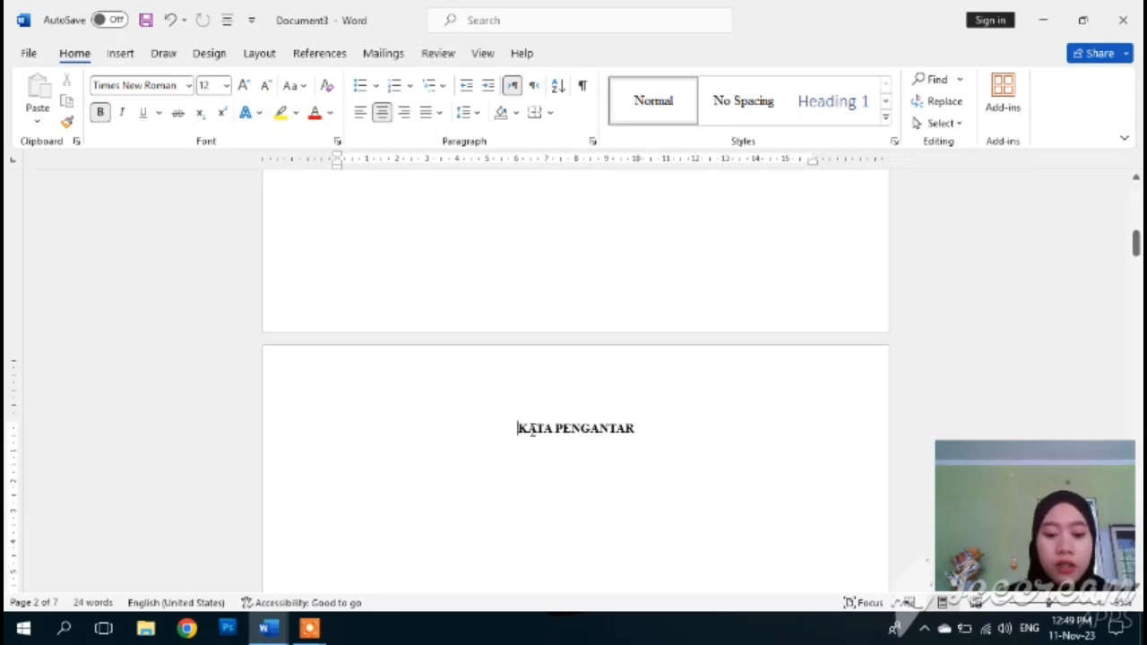
{"action": "scroll", "coordinate": [532, 428], "scroll_direction": "down", "scroll_amount": 5}
{"action": "scroll", "coordinate": [532, 430], "scroll_direction": "down", "scroll_amount": 3}
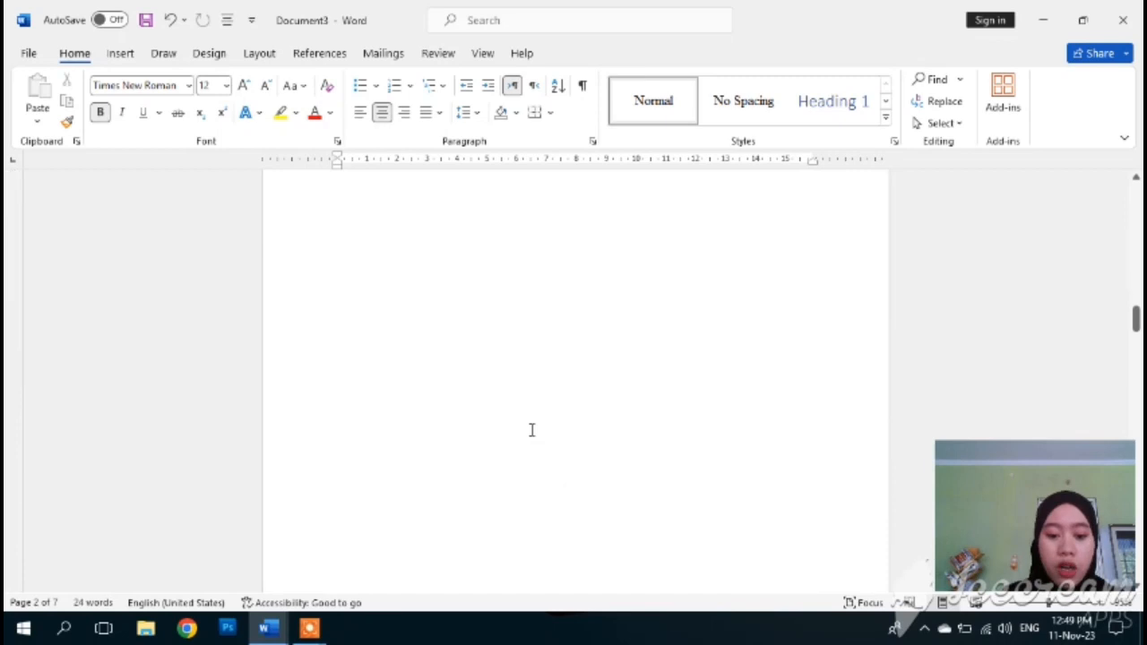
{"action": "scroll", "coordinate": [531, 430], "scroll_direction": "down", "scroll_amount": 5}
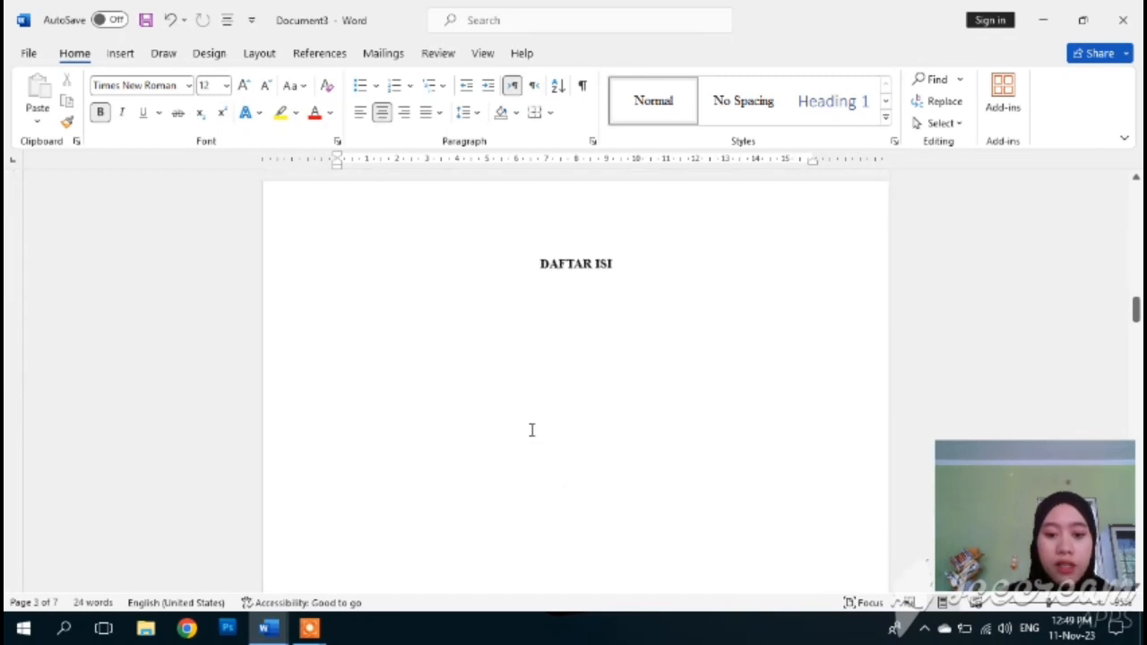
{"action": "scroll", "coordinate": [531, 430], "scroll_direction": "down", "scroll_amount": 3}
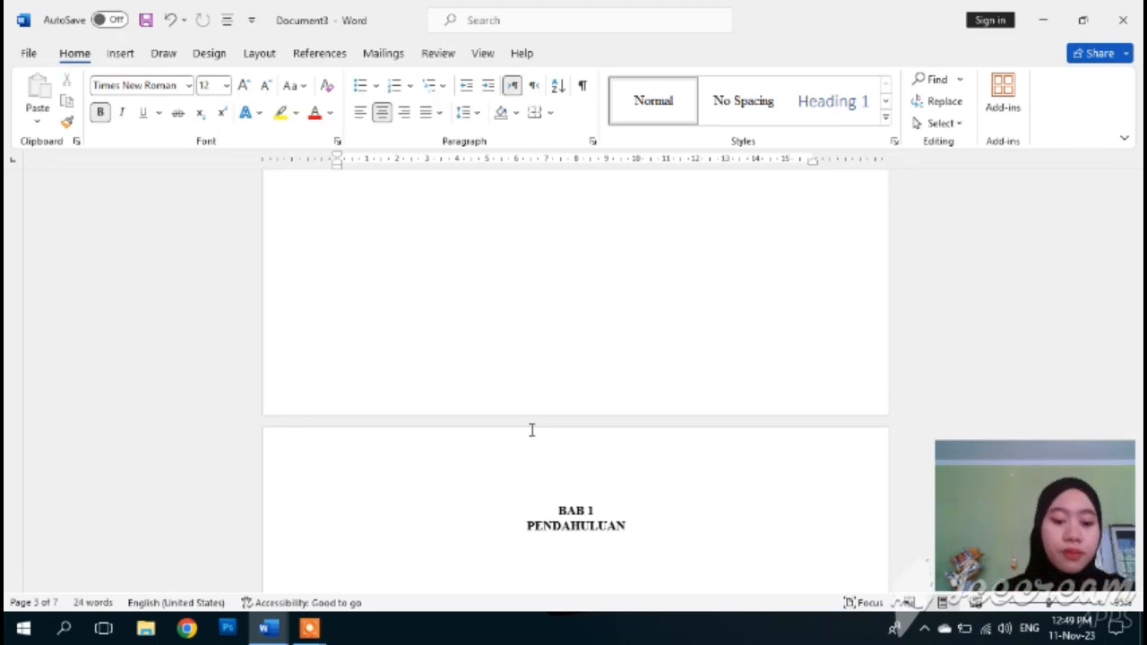
{"action": "scroll", "coordinate": [530, 362], "scroll_direction": "up", "scroll_amount": 5}
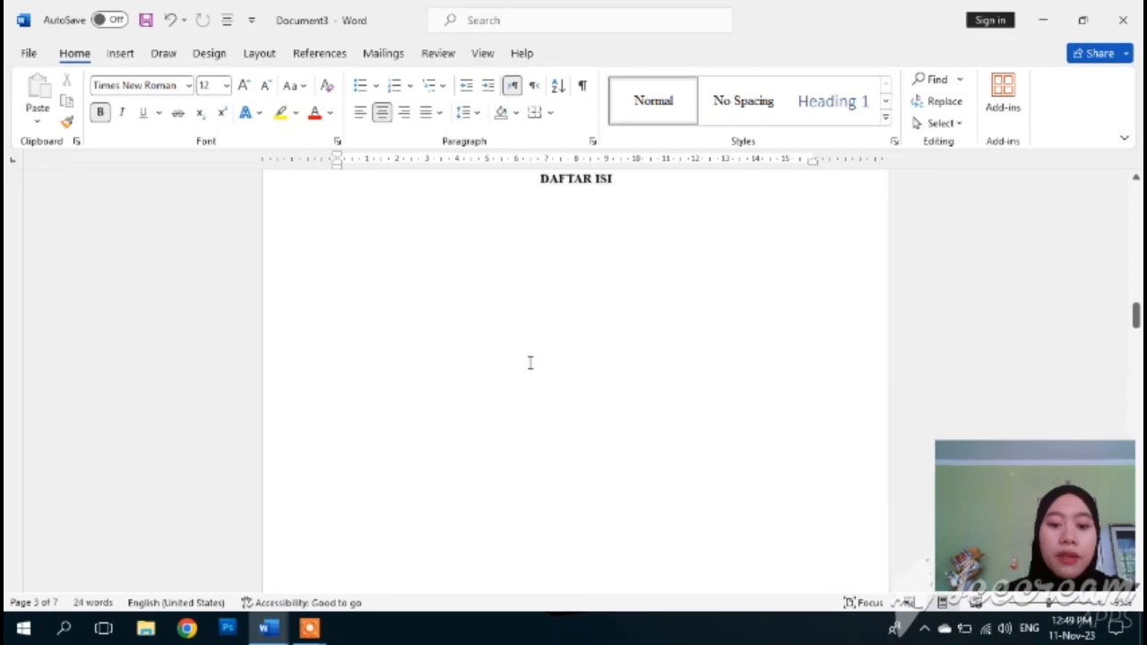
{"action": "scroll", "coordinate": [530, 362], "scroll_direction": "up", "scroll_amount": 1}
{"action": "scroll", "coordinate": [529, 362], "scroll_direction": "down", "scroll_amount": 1}
{"action": "scroll", "coordinate": [527, 363], "scroll_direction": "up", "scroll_amount": 3}
{"action": "scroll", "coordinate": [528, 364], "scroll_direction": "up", "scroll_amount": 3}
{"action": "scroll", "coordinate": [527, 364], "scroll_direction": "down", "scroll_amount": 2}
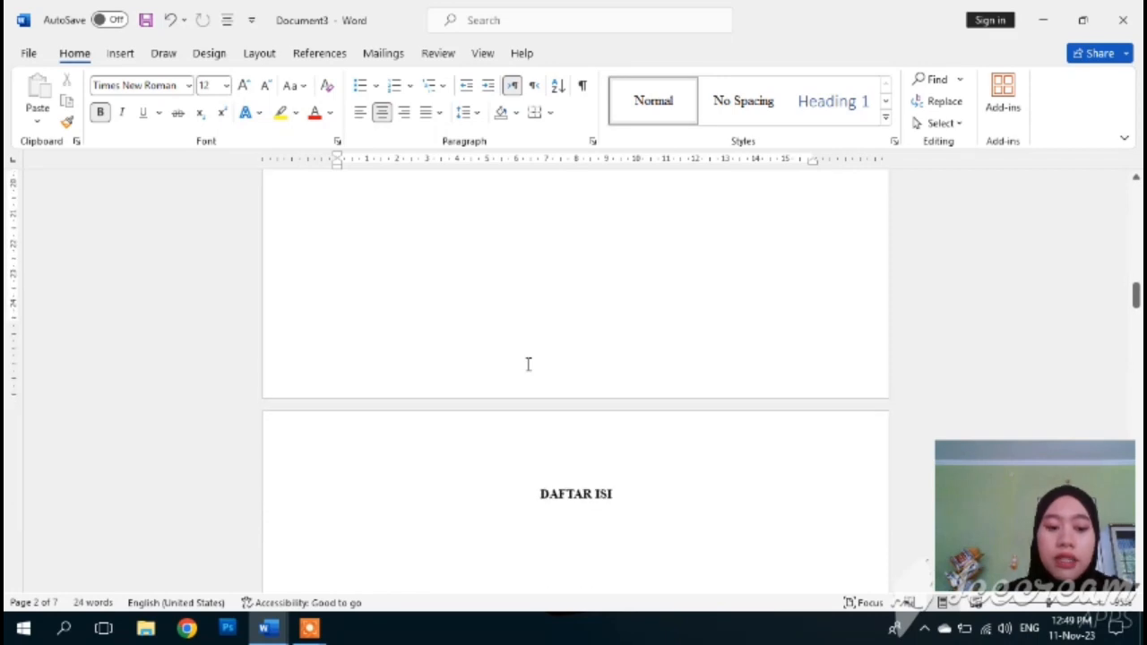
{"action": "scroll", "coordinate": [528, 363], "scroll_direction": "up", "scroll_amount": 5}
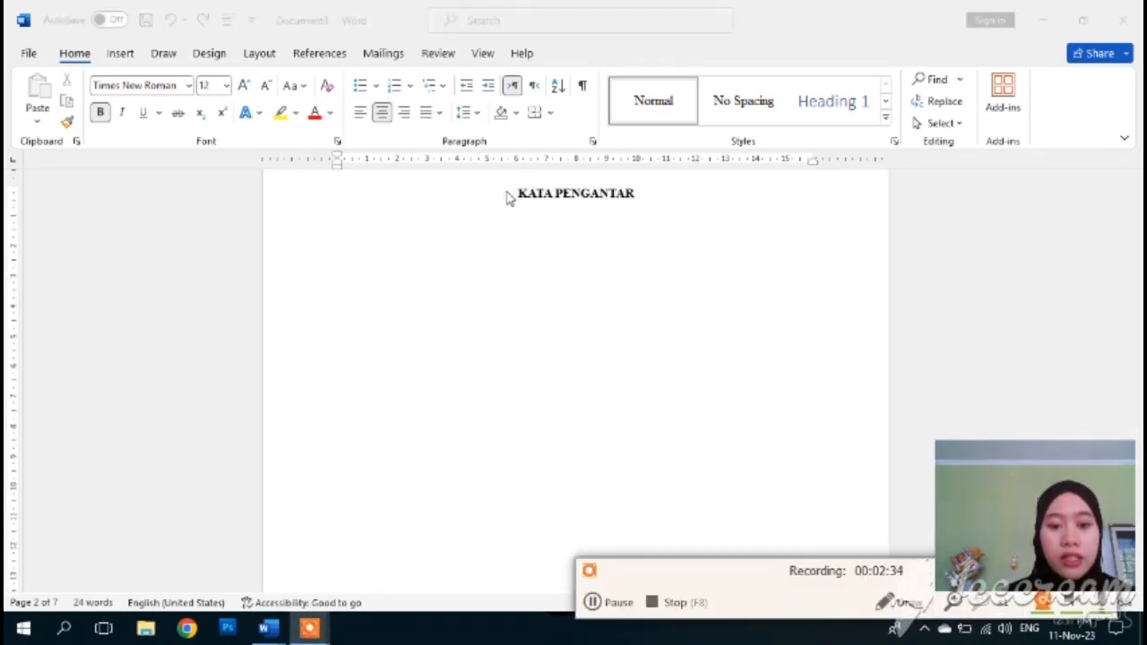
- Insert a Next Page section break right before the KATA PENGANTAR heading
{"action": "left_click", "coordinate": [507, 197]}
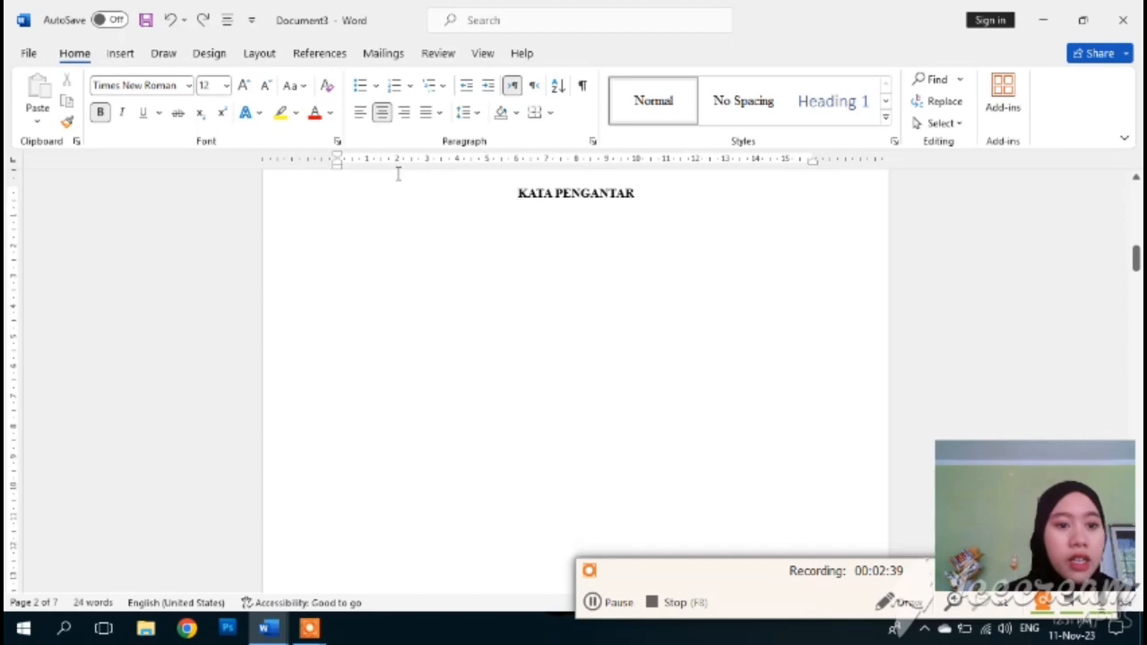
{"action": "left_click", "coordinate": [261, 54]}
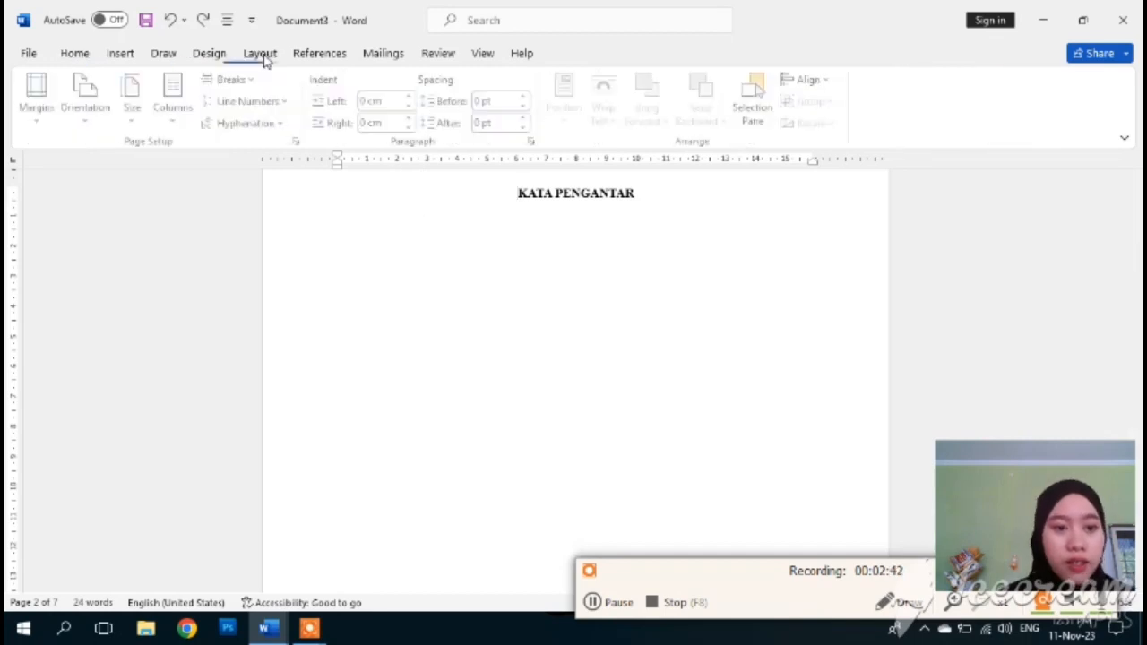
{"action": "left_click", "coordinate": [254, 80]}
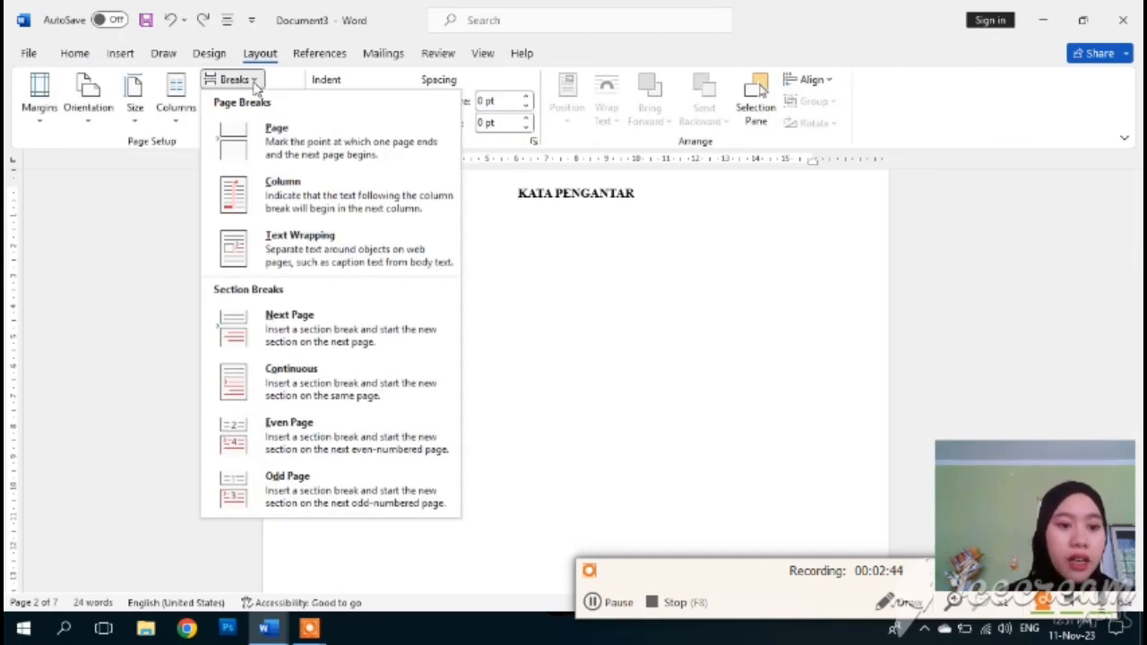
{"action": "left_click", "coordinate": [300, 322]}
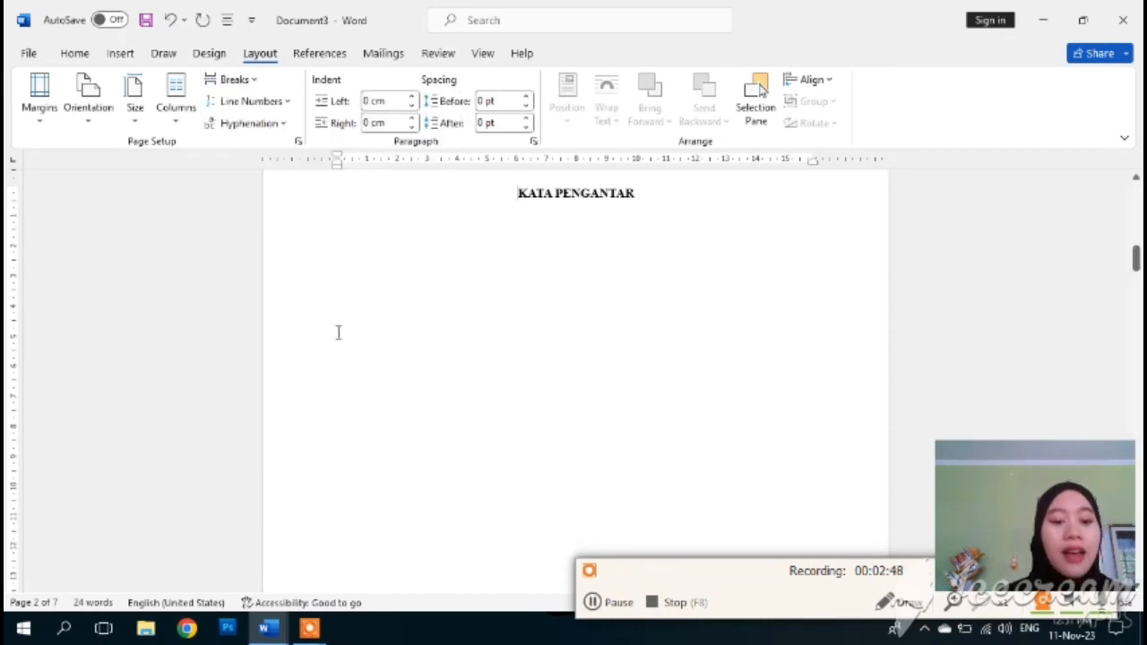
{"action": "scroll", "coordinate": [336, 331], "scroll_direction": "up", "scroll_amount": 3}
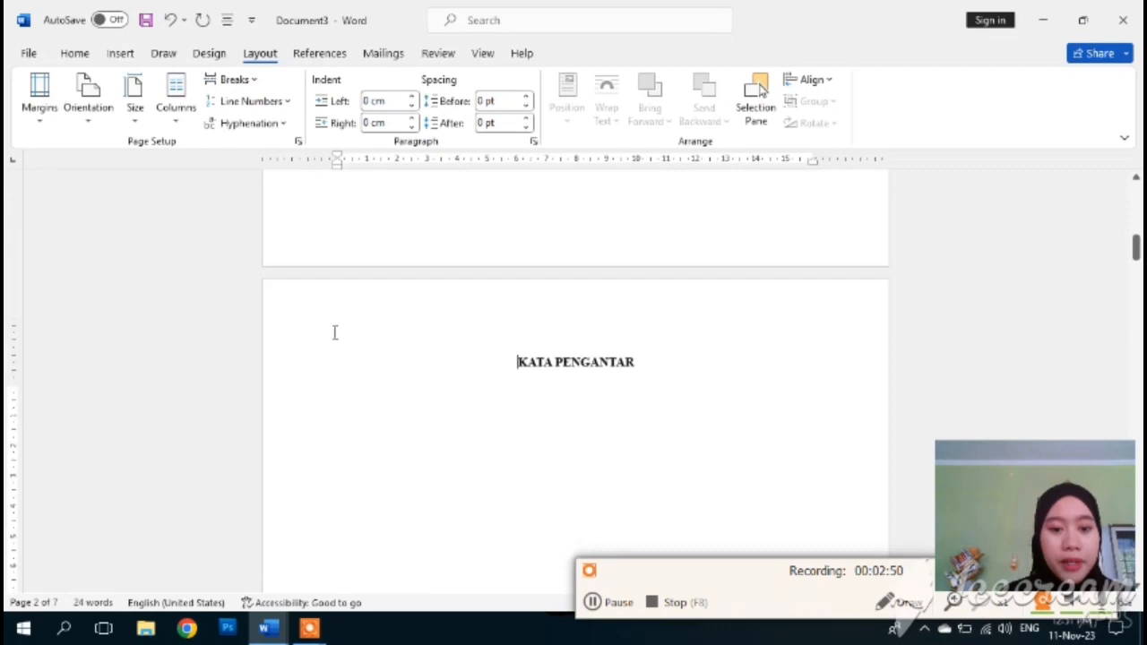
- Open the footers and turn off Link to Previous for Footer Section 2
{"action": "right_click", "coordinate": [343, 251]}
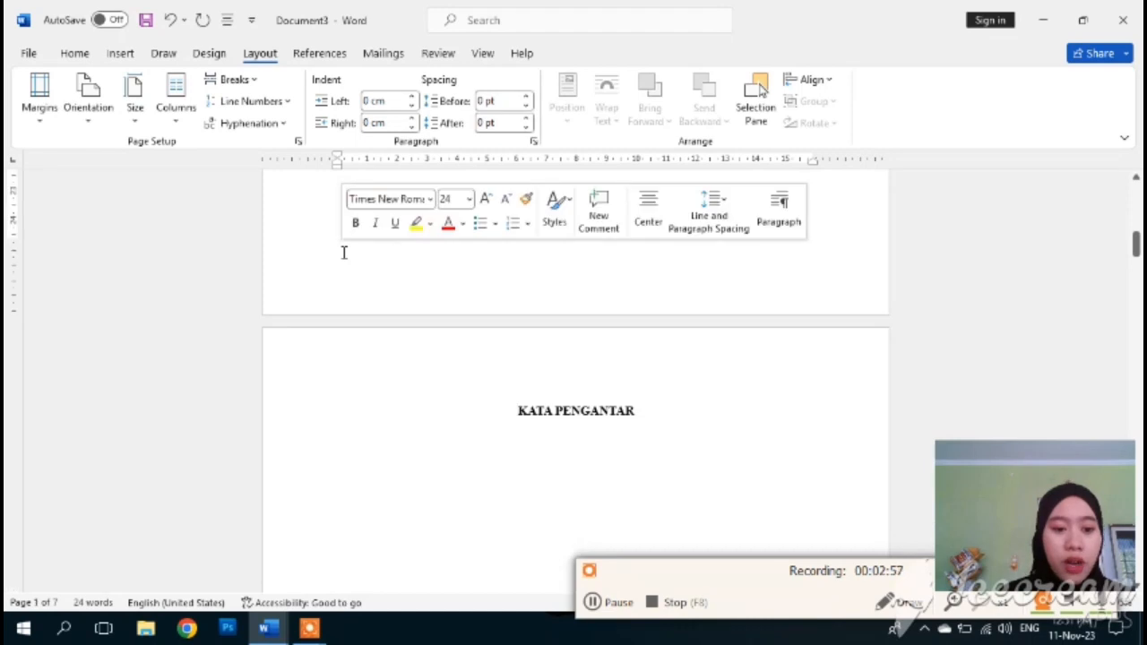
{"action": "double_click", "coordinate": [337, 253]}
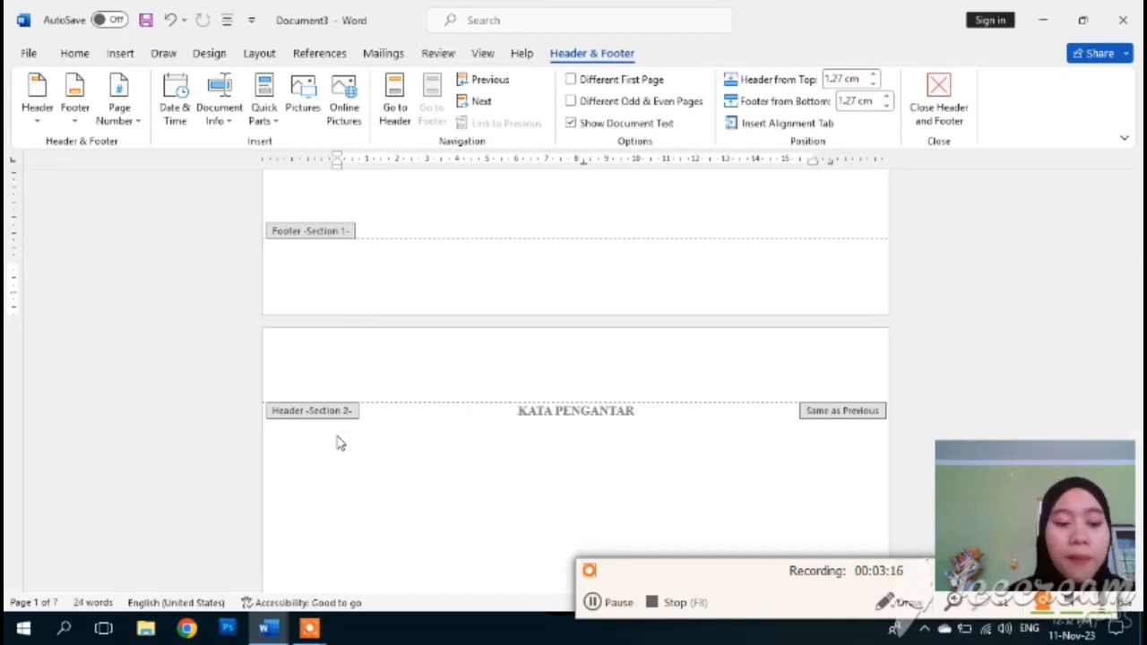
{"action": "left_click", "coordinate": [848, 417]}
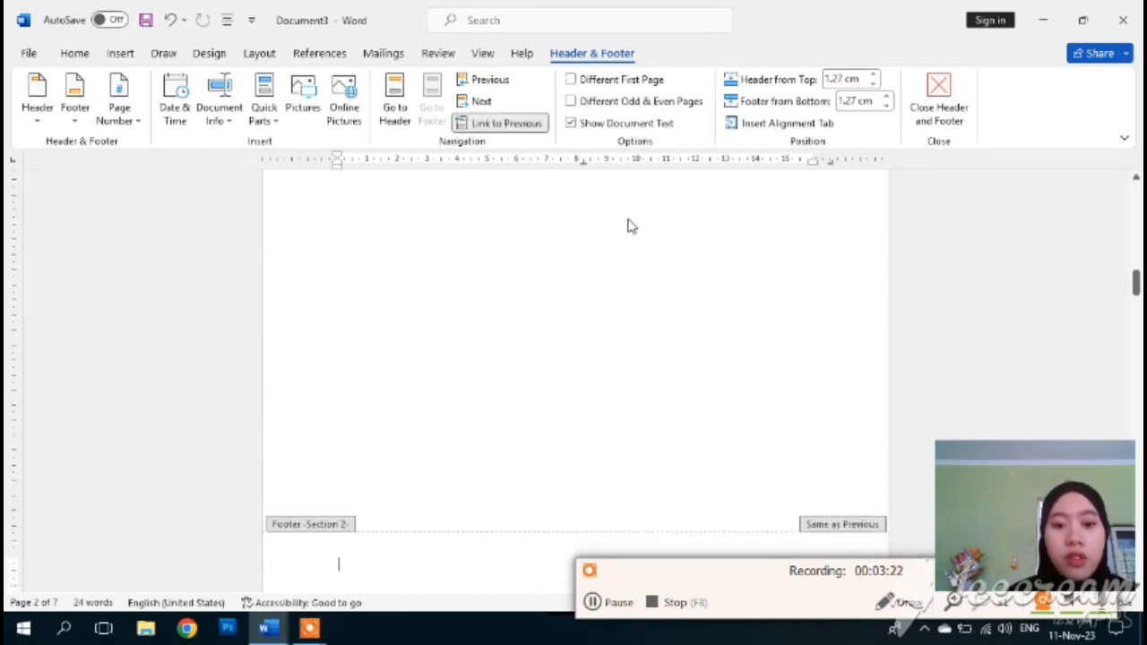
{"action": "left_click", "coordinate": [524, 126]}
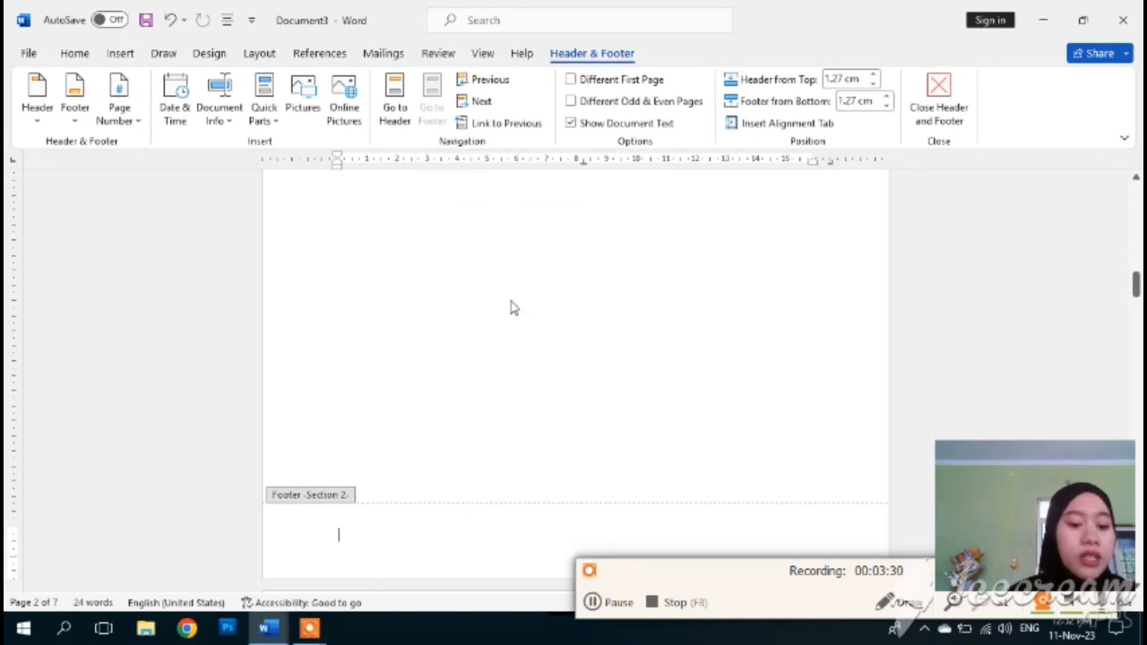
- Scroll through the document to review the section footers
{"action": "scroll", "coordinate": [511, 307], "scroll_direction": "down", "scroll_amount": 2}
{"action": "scroll", "coordinate": [510, 307], "scroll_direction": "up", "scroll_amount": 4}
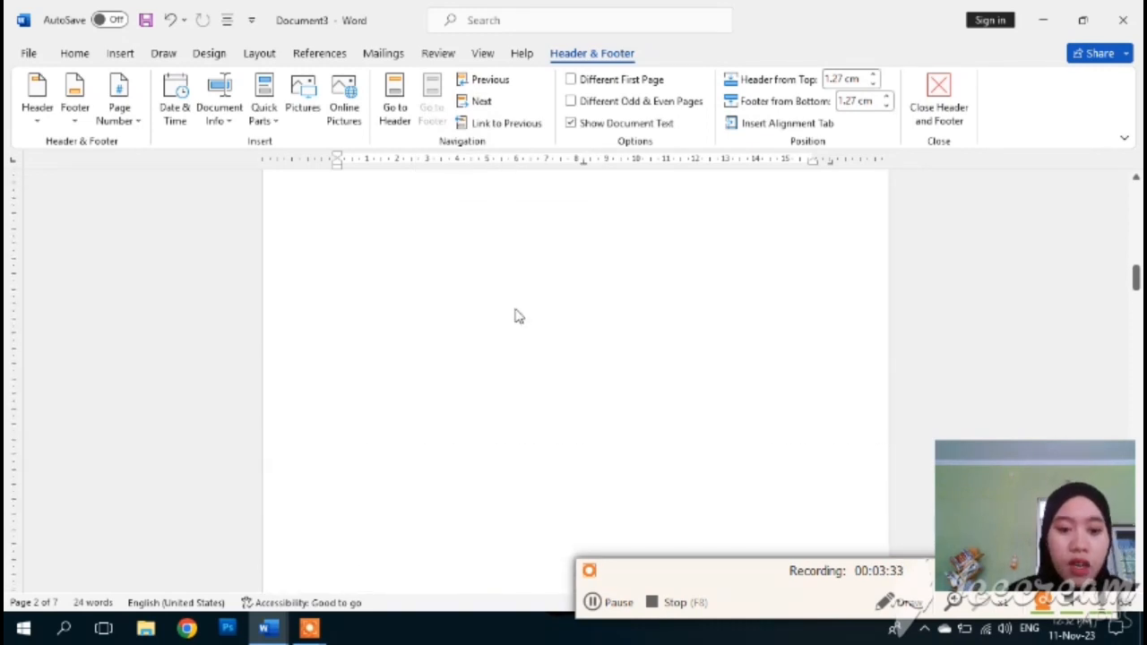
{"action": "scroll", "coordinate": [529, 336], "scroll_direction": "up", "scroll_amount": 2}
{"action": "scroll", "coordinate": [533, 341], "scroll_direction": "down", "scroll_amount": 3, "text": "ctrl"}
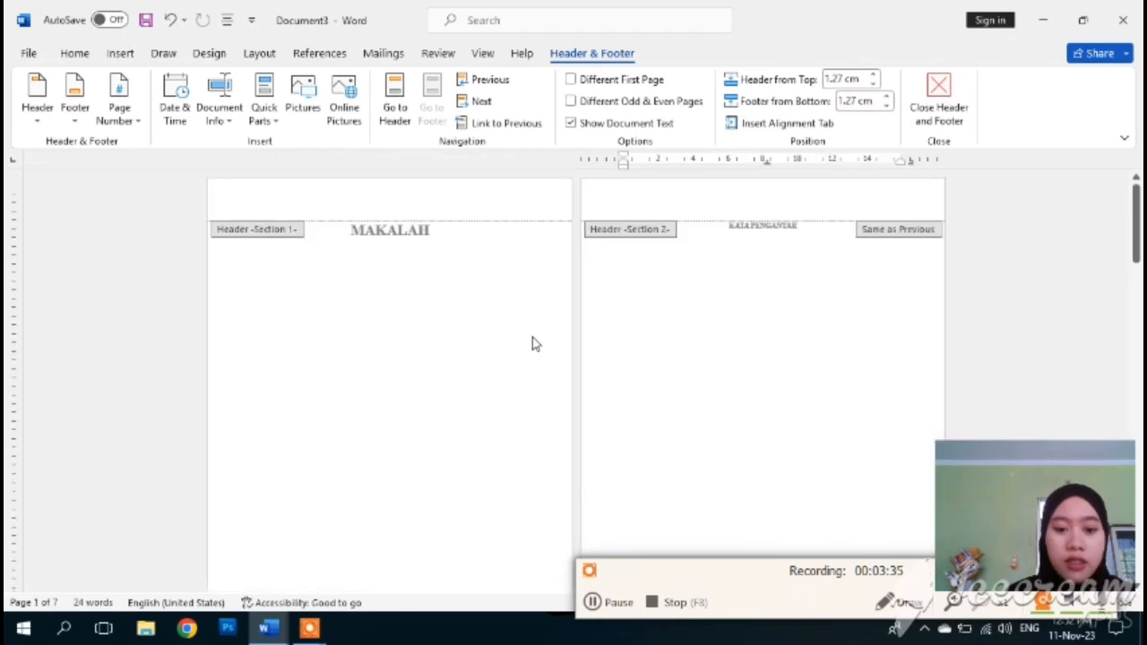
{"action": "scroll", "coordinate": [532, 340], "scroll_direction": "up", "scroll_amount": 3, "text": "ctrl"}
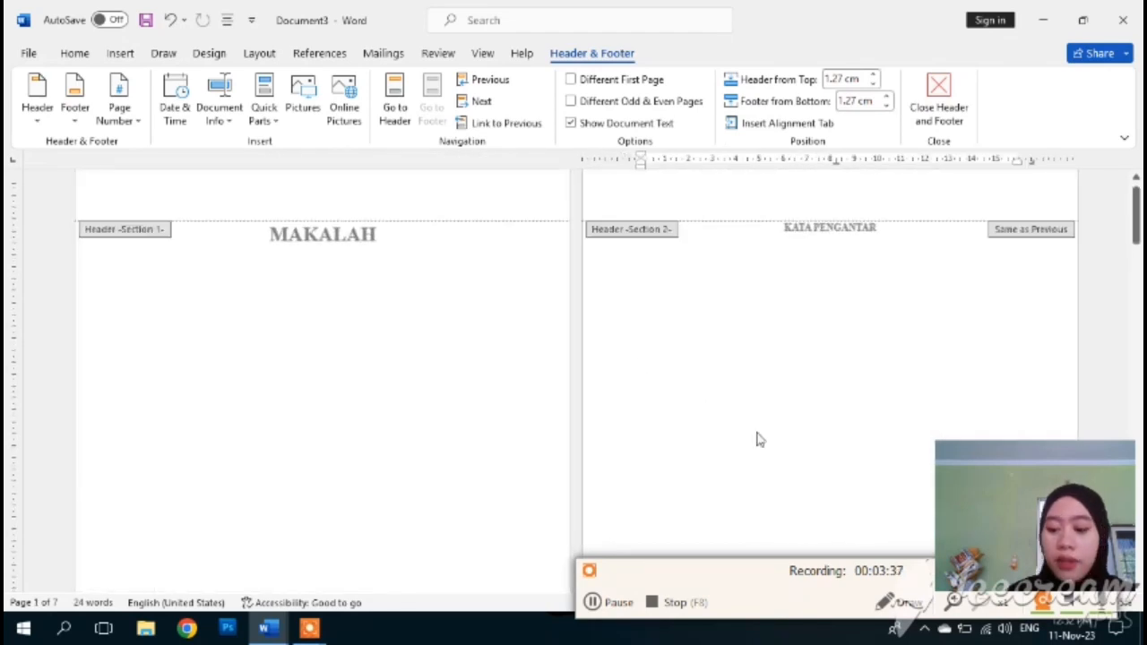
{"action": "left_click", "coordinate": [595, 602]}
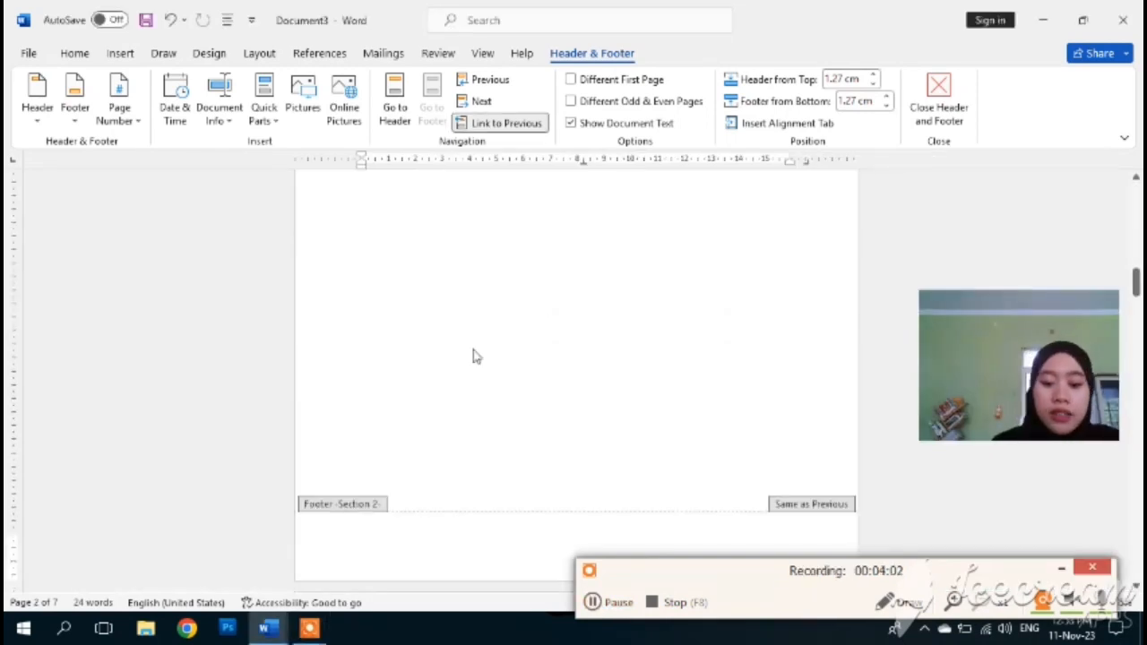
{"action": "scroll", "coordinate": [475, 354], "scroll_direction": "down", "scroll_amount": 3}
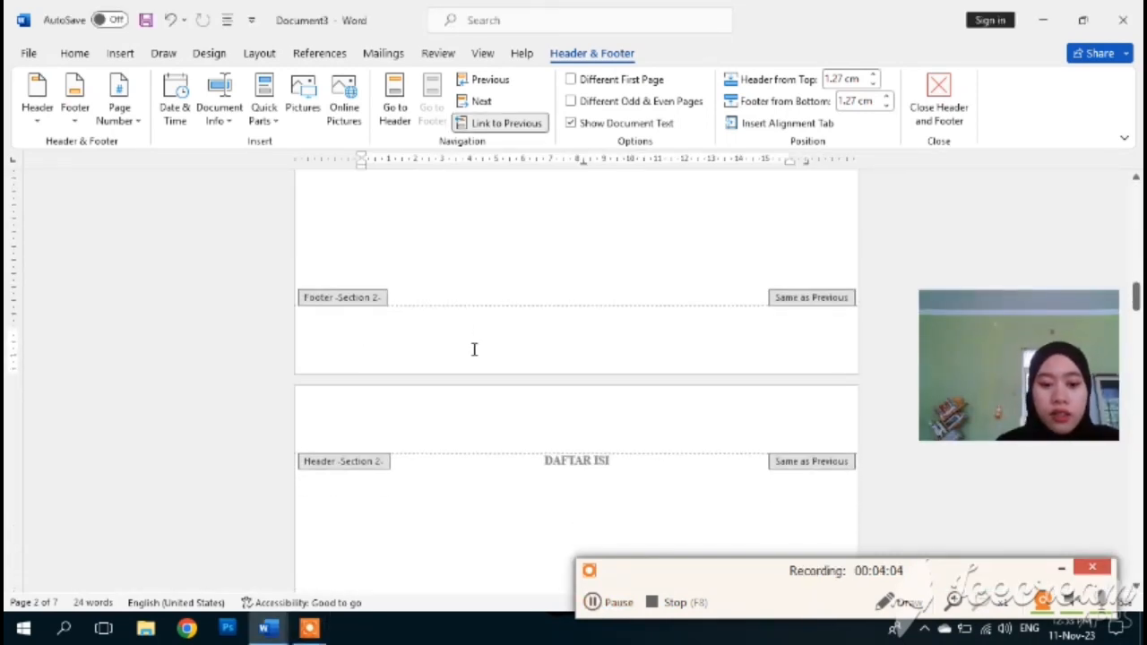
{"action": "scroll", "coordinate": [475, 349], "scroll_direction": "down", "scroll_amount": 3}
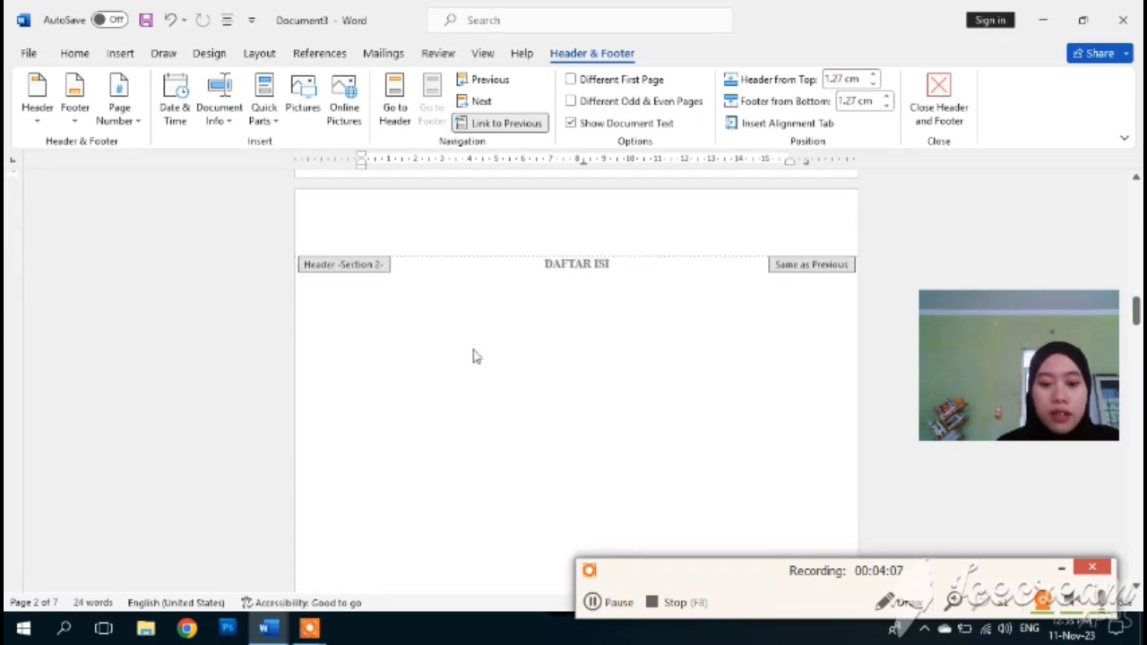
{"action": "scroll", "coordinate": [475, 356], "scroll_direction": "down", "scroll_amount": 9}
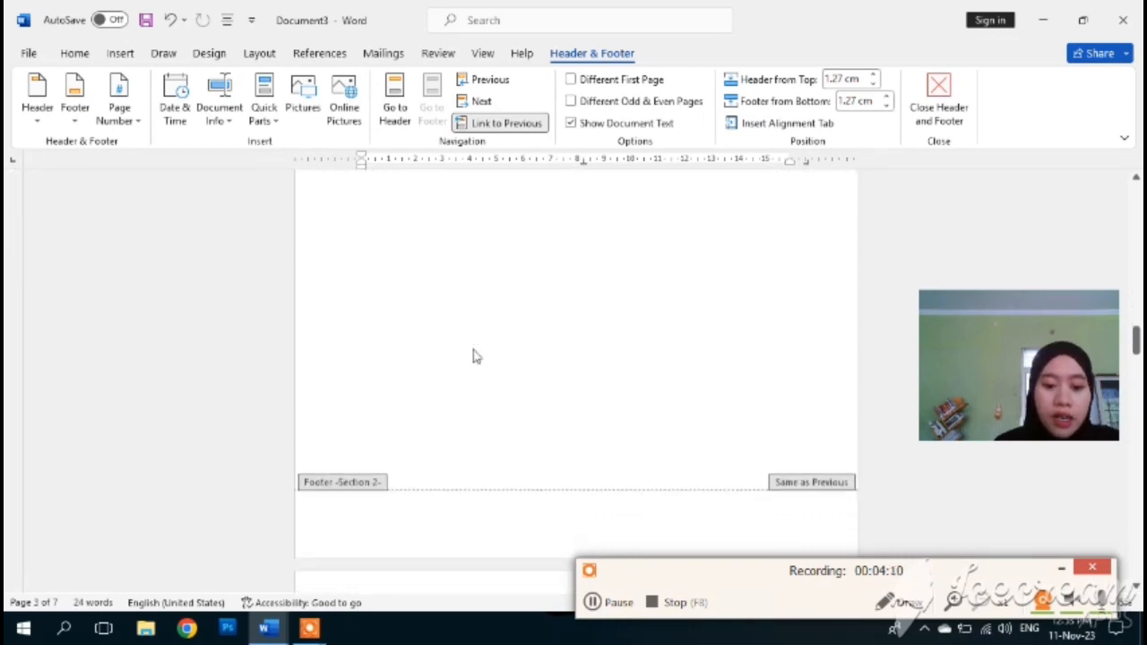
{"action": "scroll", "coordinate": [474, 351], "scroll_direction": "up", "scroll_amount": 2}
{"action": "scroll", "coordinate": [486, 399], "scroll_direction": "down", "scroll_amount": 2}
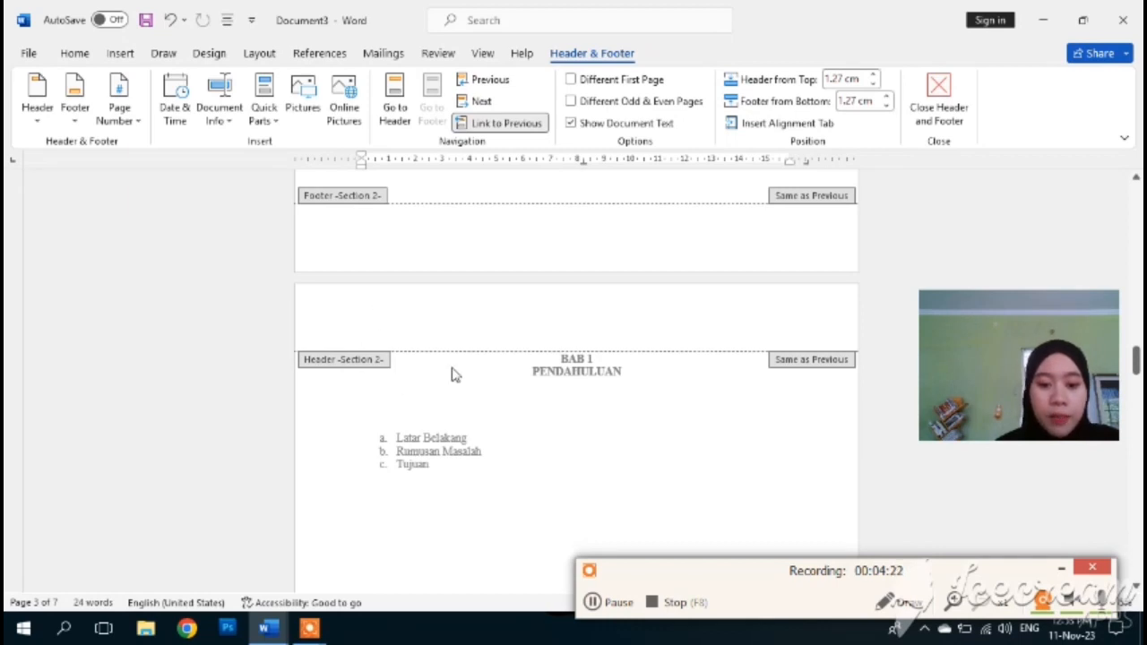
- Insert a Next Page section break before BAB 1 PENDAHULUAN and reopen the footer area
{"action": "double_click", "coordinate": [323, 368]}
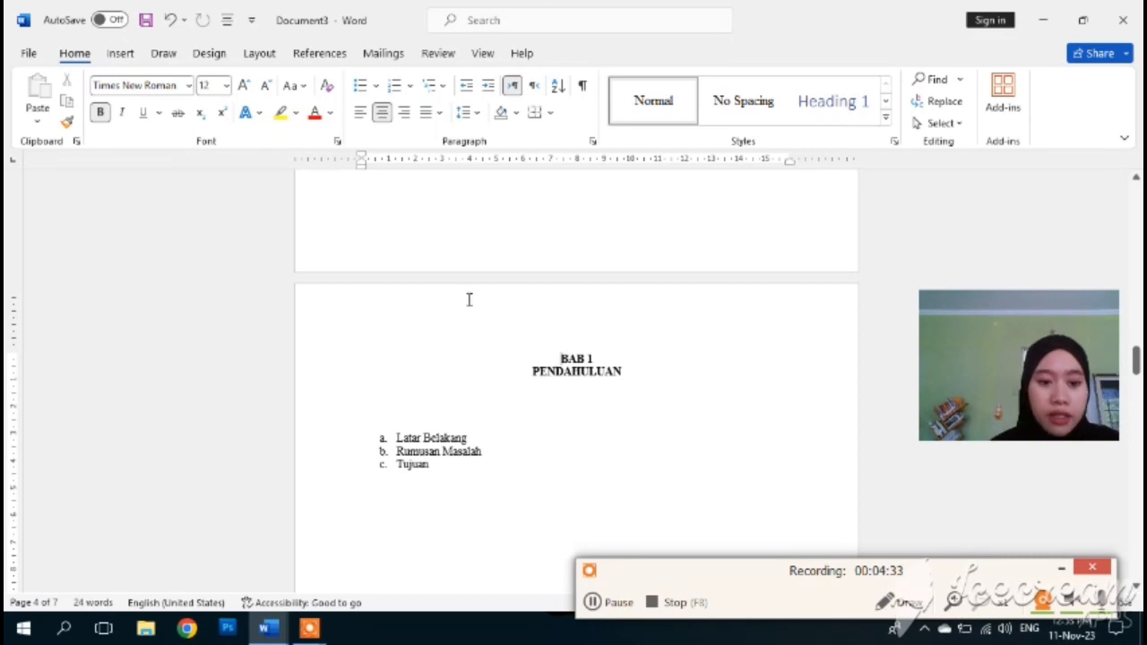
{"action": "left_click", "coordinate": [259, 55]}
{"action": "left_click", "coordinate": [246, 79]}
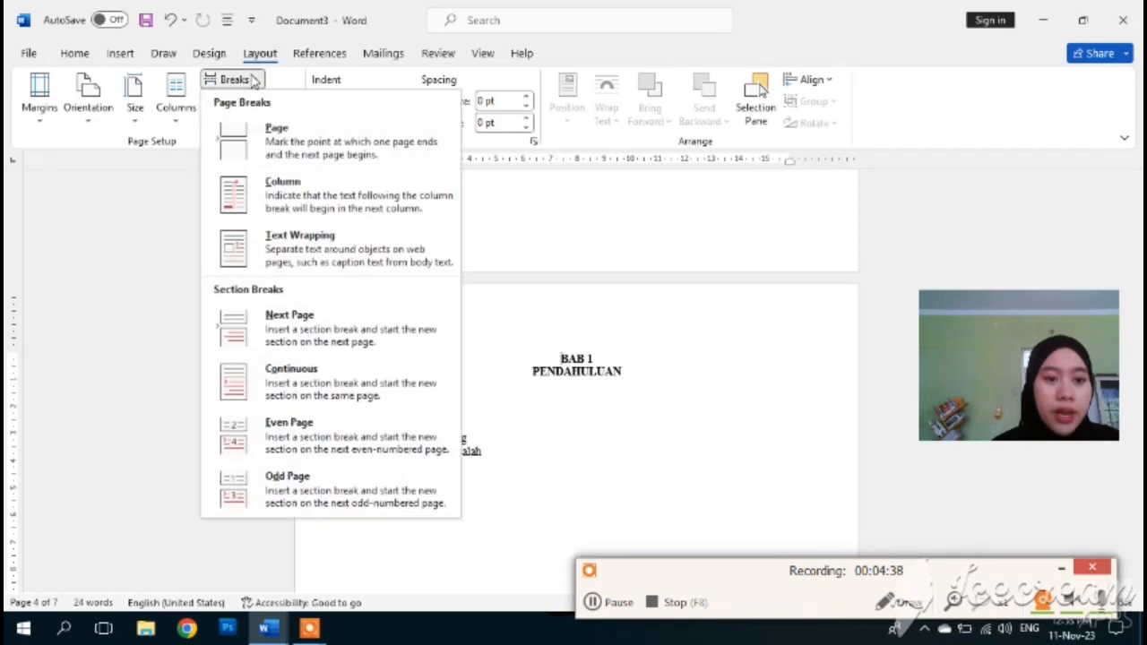
{"action": "left_click", "coordinate": [285, 337]}
{"action": "right_click", "coordinate": [358, 231]}
{"action": "double_click", "coordinate": [356, 236]}
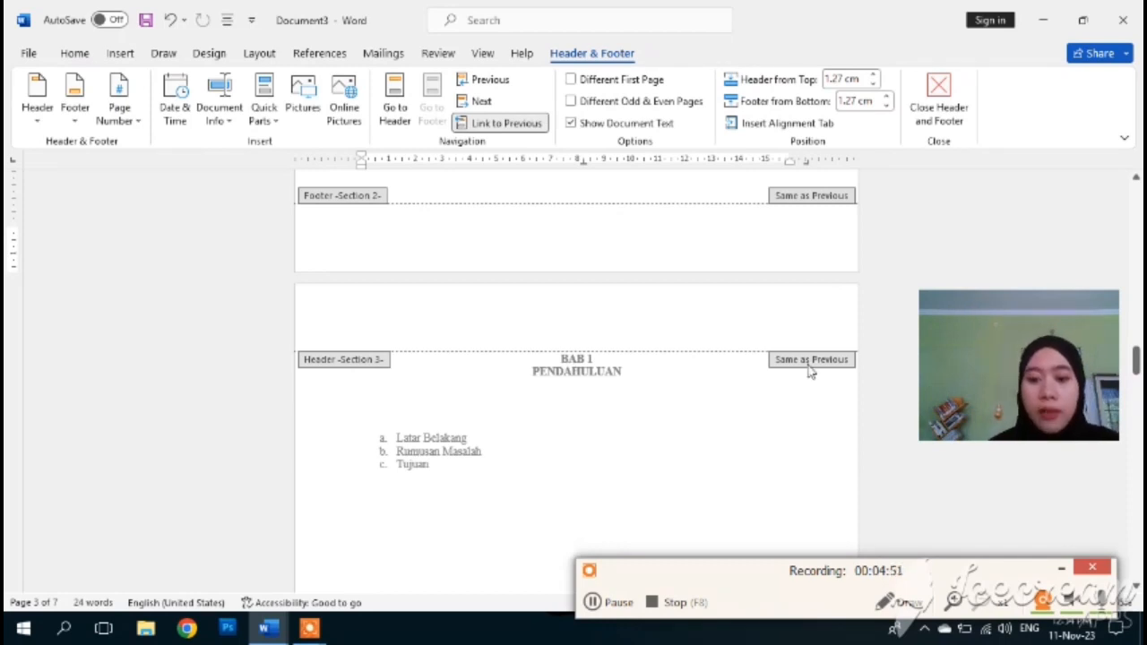
- Turn off Link to Previous for Footer Section 3, then close the footer back to the body
{"action": "scroll", "coordinate": [809, 372], "scroll_direction": "down", "scroll_amount": 5}
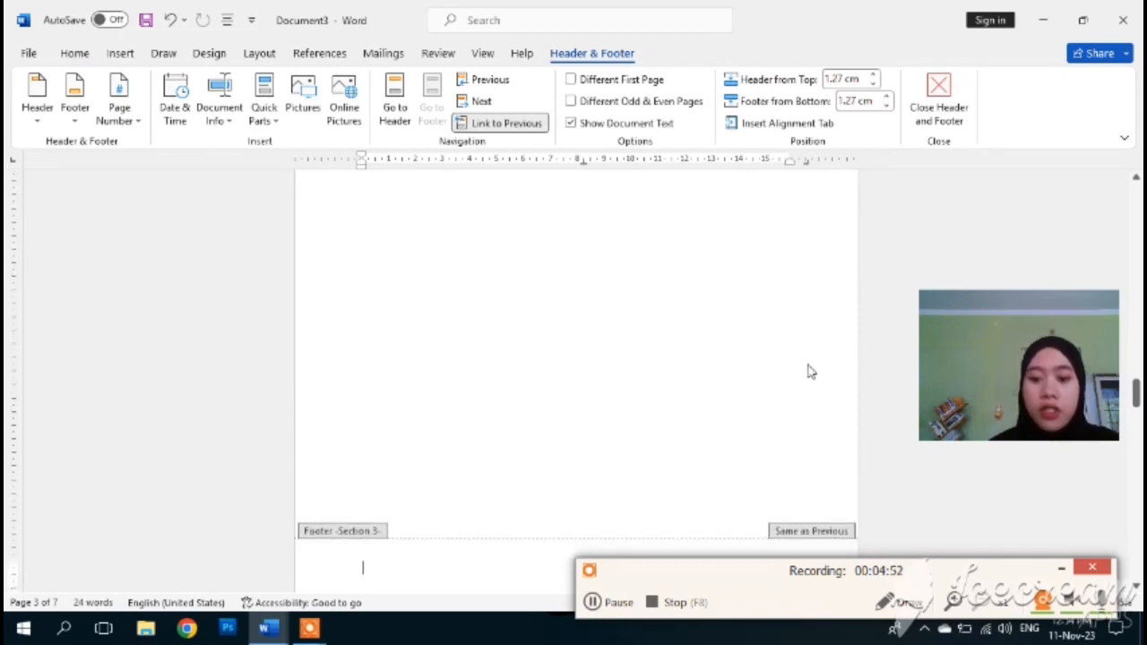
{"action": "left_click", "coordinate": [527, 124]}
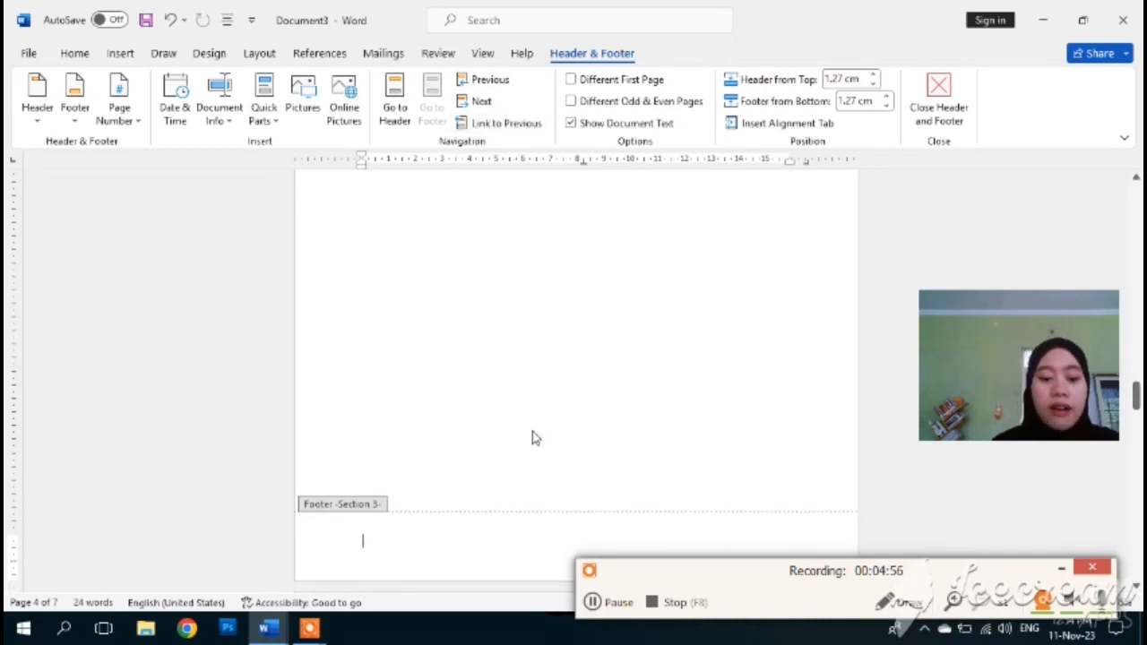
{"action": "scroll", "coordinate": [583, 459], "scroll_direction": "down", "scroll_amount": 4}
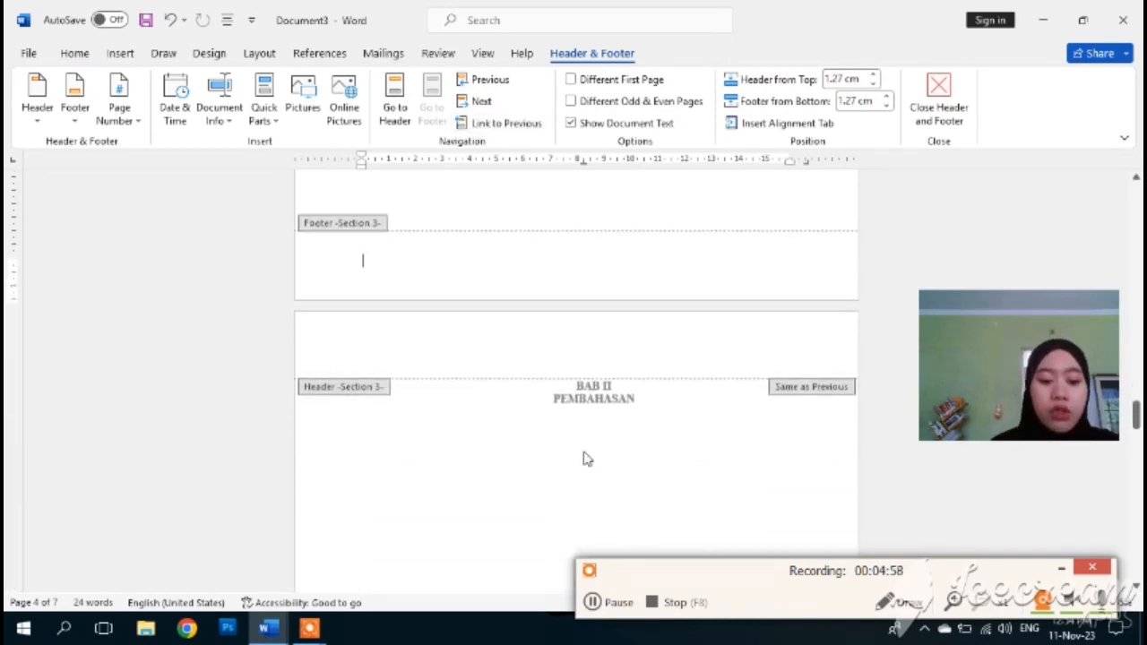
{"action": "scroll", "coordinate": [584, 458], "scroll_direction": "down", "scroll_amount": 3}
{"action": "scroll", "coordinate": [587, 459], "scroll_direction": "down", "scroll_amount": 3}
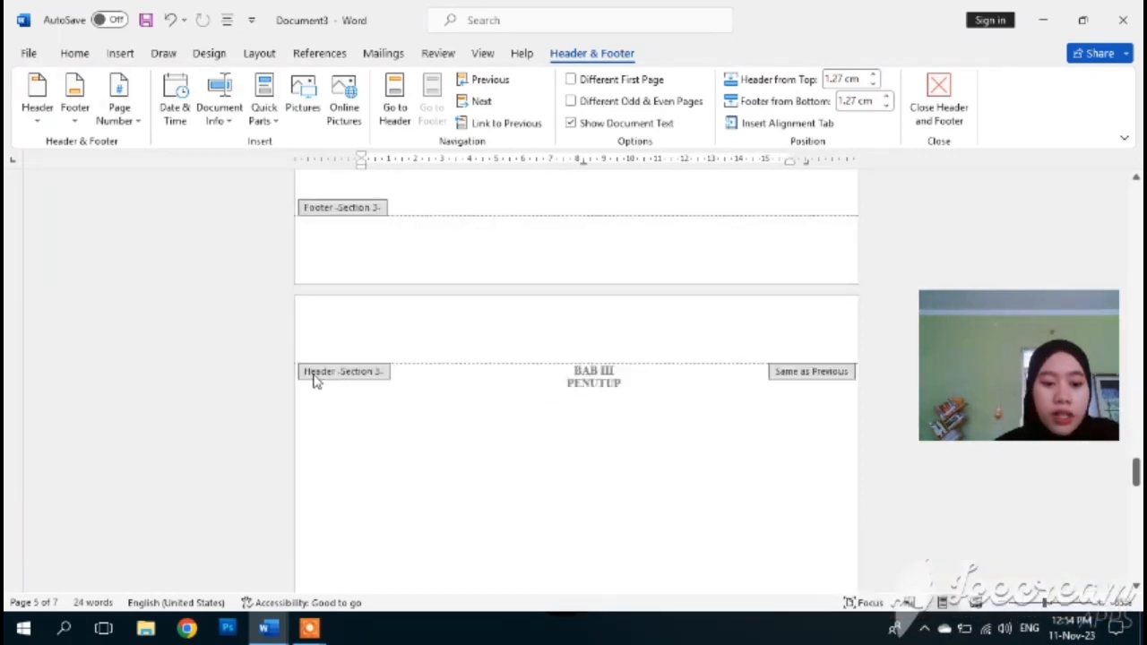
{"action": "double_click", "coordinate": [315, 381]}
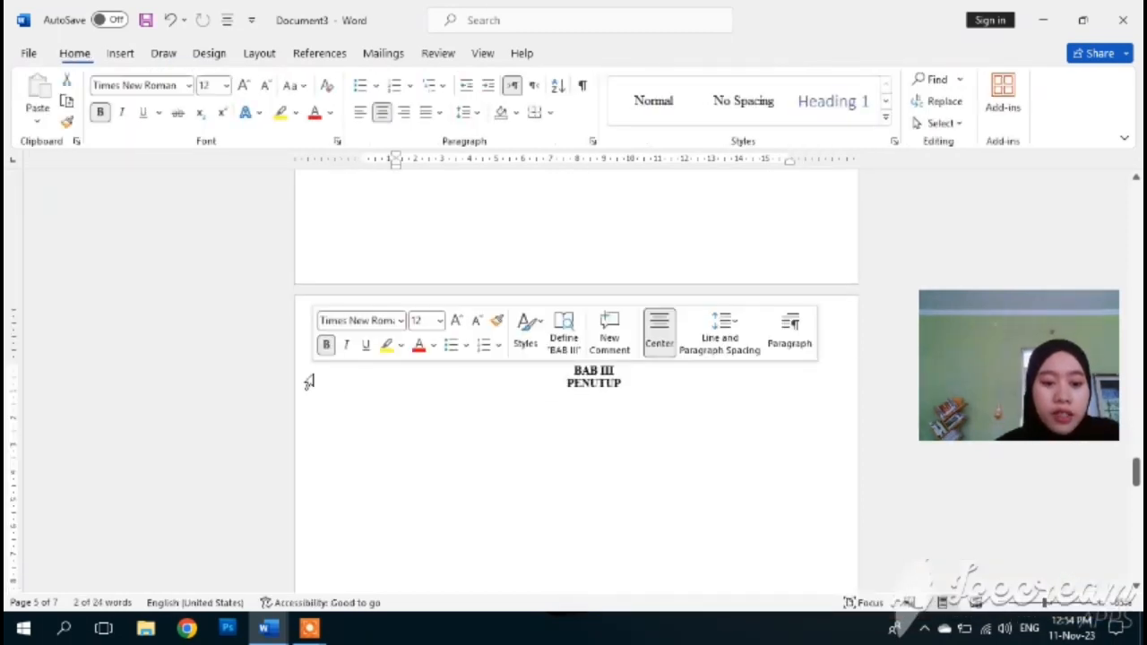
- Scroll back up and place the cursor on the KATA PENGANTAR page
{"action": "scroll", "coordinate": [422, 372], "scroll_direction": "up", "scroll_amount": 5}
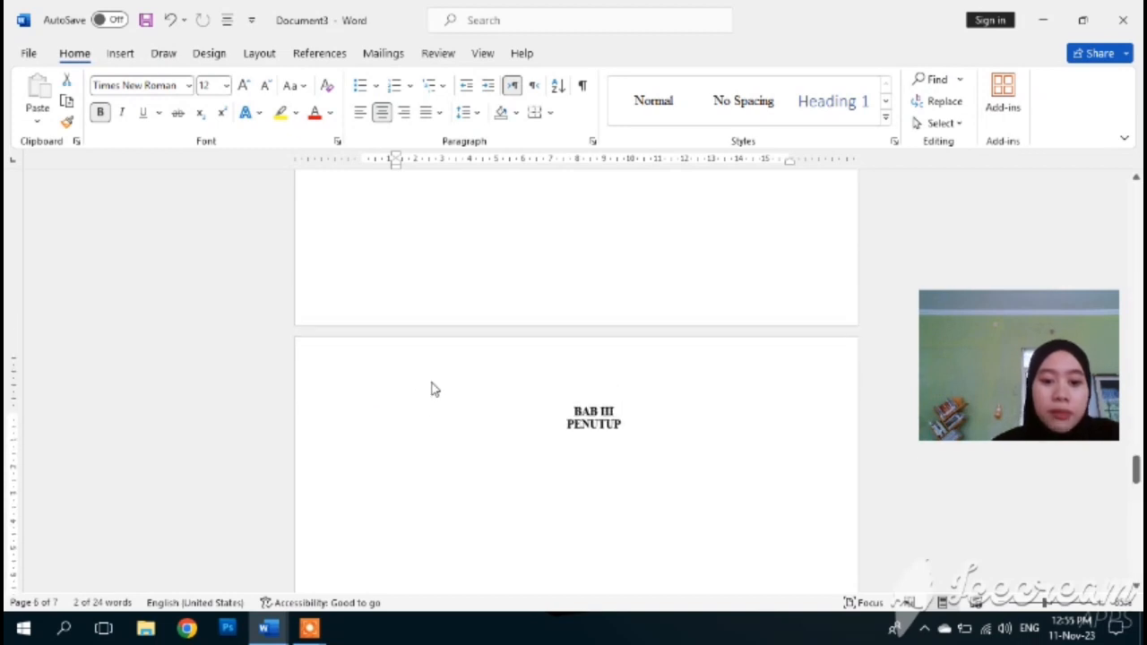
{"action": "scroll", "coordinate": [437, 390], "scroll_direction": "up", "scroll_amount": 10}
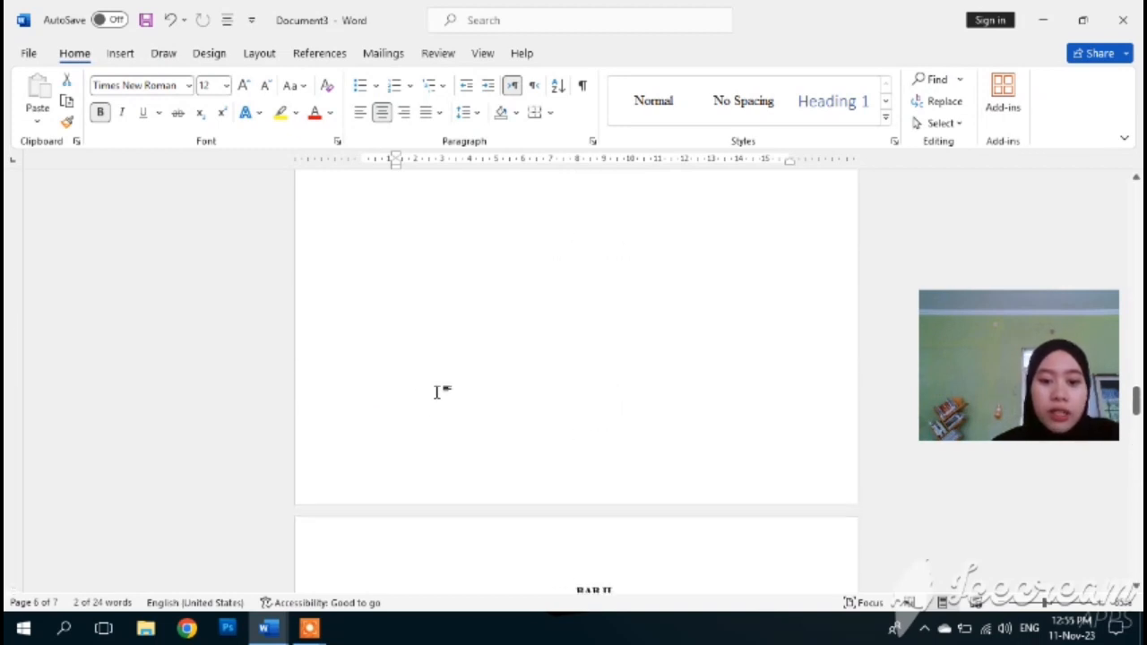
{"action": "scroll", "coordinate": [437, 390], "scroll_direction": "up", "scroll_amount": 10}
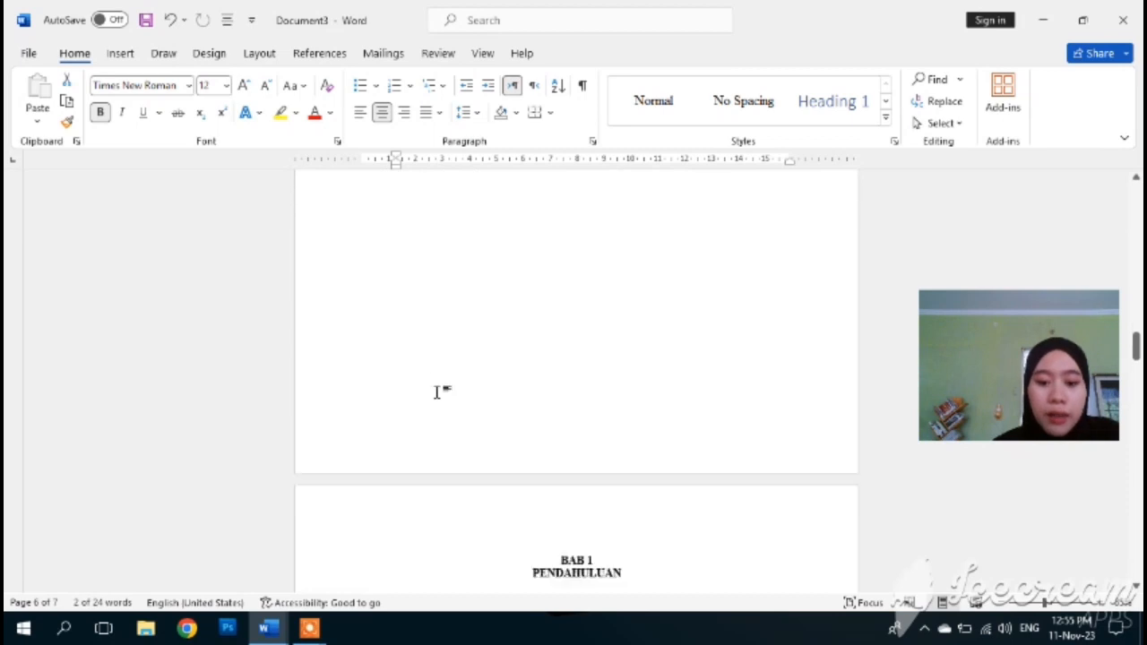
{"action": "scroll", "coordinate": [439, 391], "scroll_direction": "up", "scroll_amount": 5}
{"action": "scroll", "coordinate": [439, 396], "scroll_direction": "up", "scroll_amount": 5}
{"action": "scroll", "coordinate": [439, 396], "scroll_direction": "down", "scroll_amount": 2}
{"action": "scroll", "coordinate": [439, 396], "scroll_direction": "down", "scroll_amount": 3}
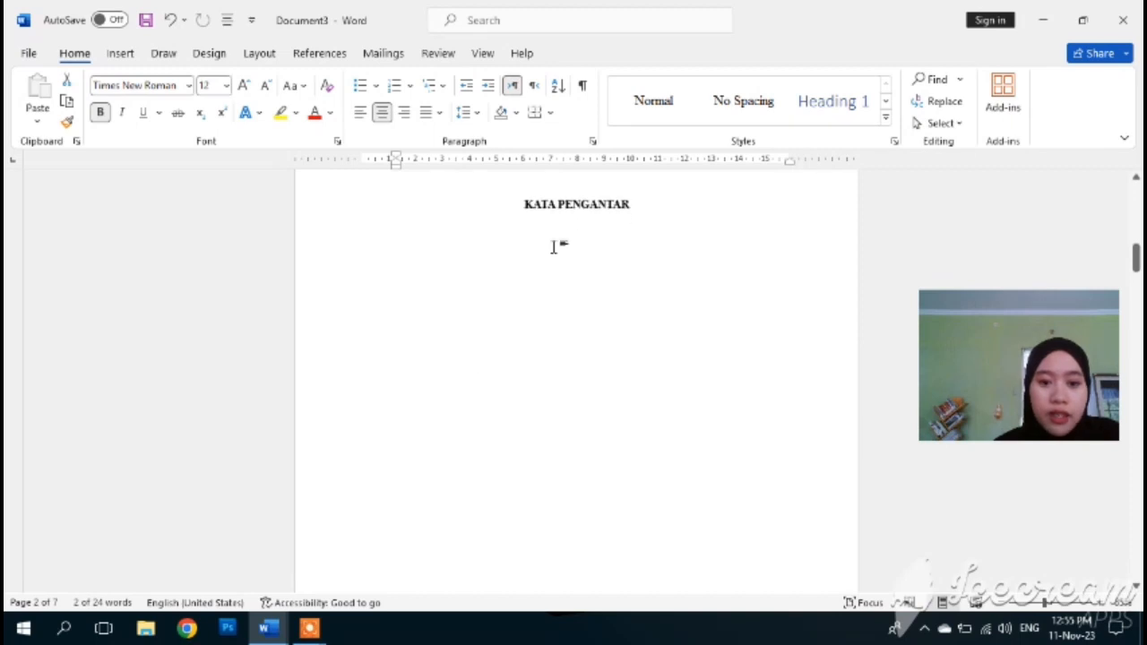
{"action": "left_click", "coordinate": [521, 203]}
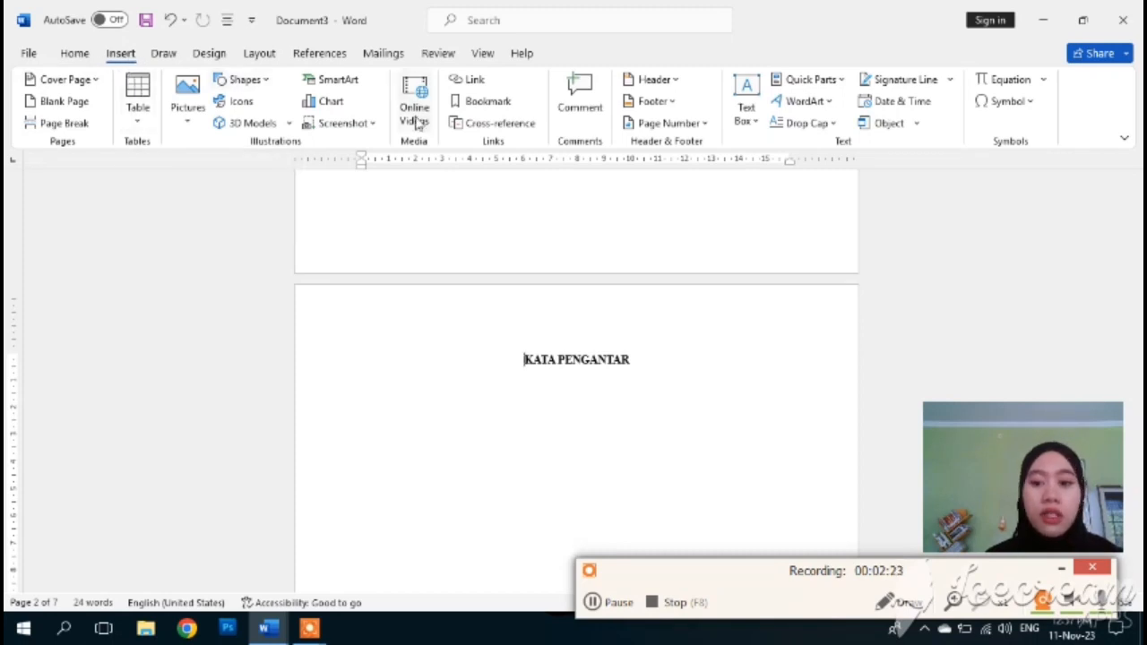
- Add a centered Plain Number 2 page number at the bottom of the KATA PENGANTAR section
{"action": "left_click", "coordinate": [704, 125]}
{"action": "mouse_move", "coordinate": [699, 170]}
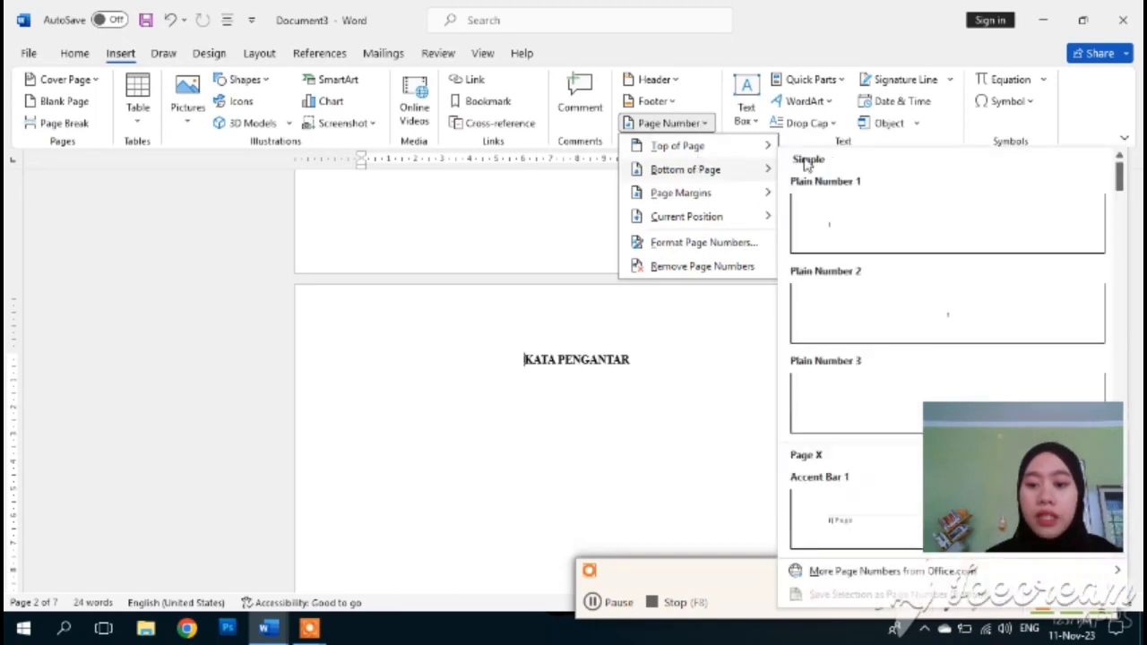
{"action": "left_click", "coordinate": [917, 313]}
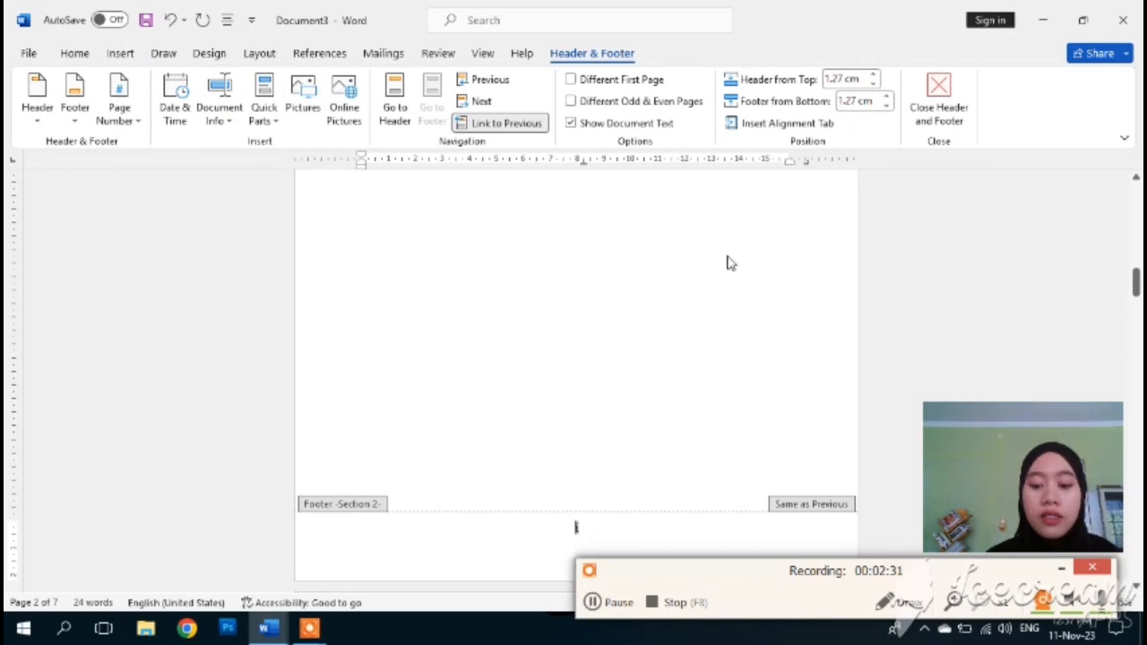
{"action": "scroll", "coordinate": [613, 487], "scroll_direction": "down", "scroll_amount": 1}
{"action": "scroll", "coordinate": [613, 488], "scroll_direction": "down", "scroll_amount": 1}
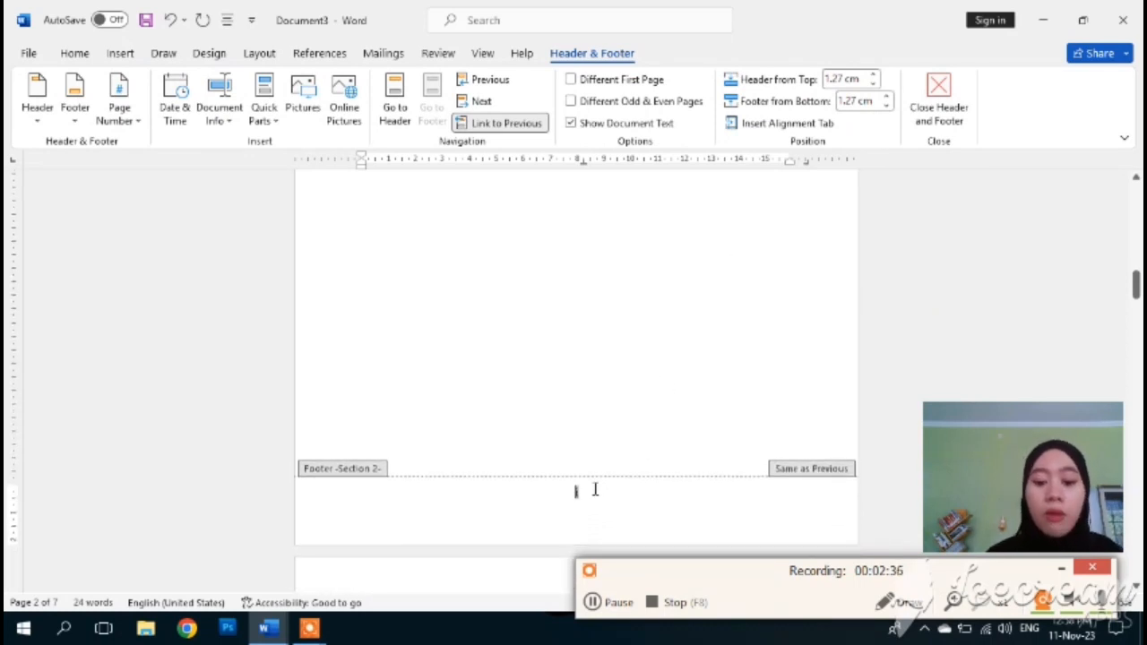
- Format the section's page numbers as lowercase roman numerals i, ii, iii
{"action": "left_click", "coordinate": [126, 54]}
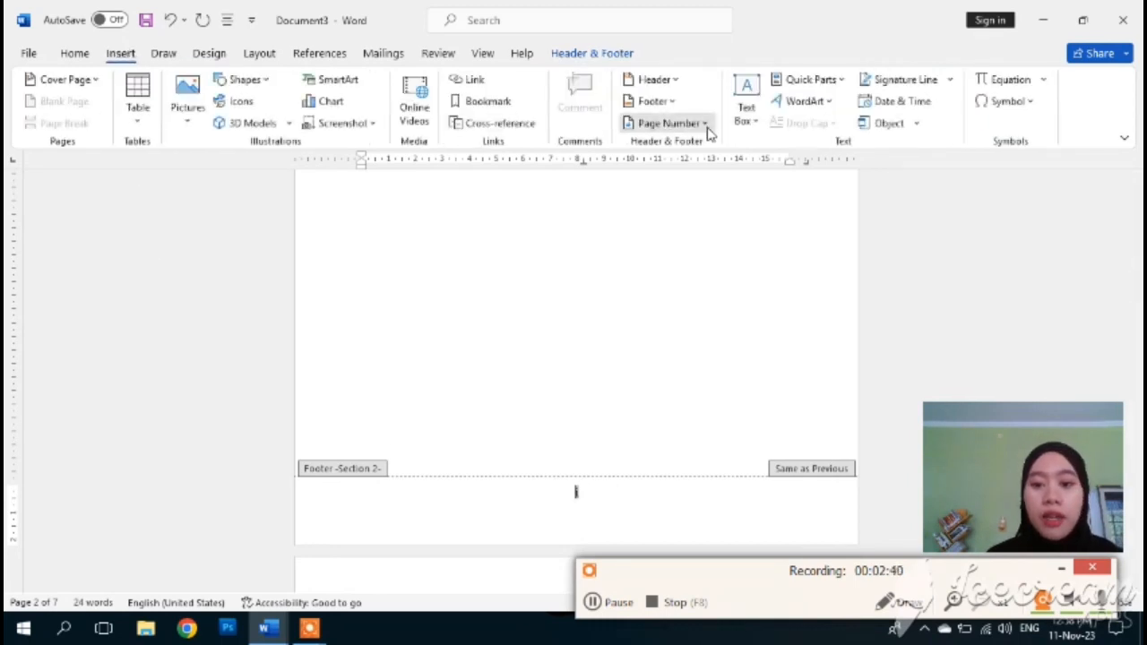
{"action": "left_click", "coordinate": [706, 125]}
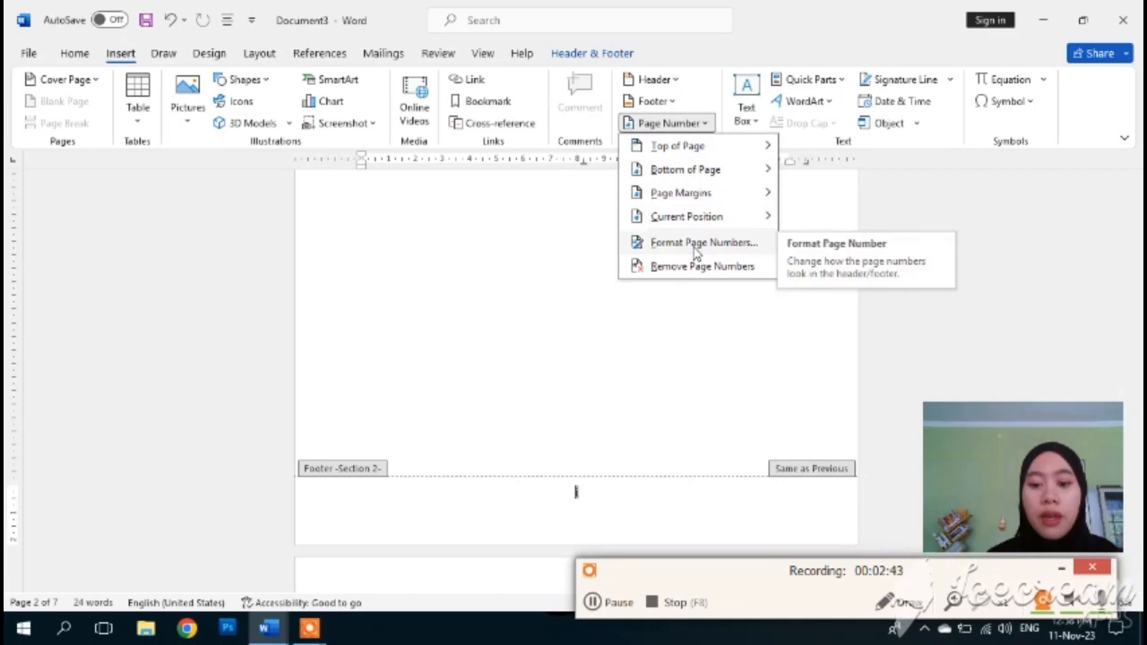
{"action": "left_click", "coordinate": [693, 247]}
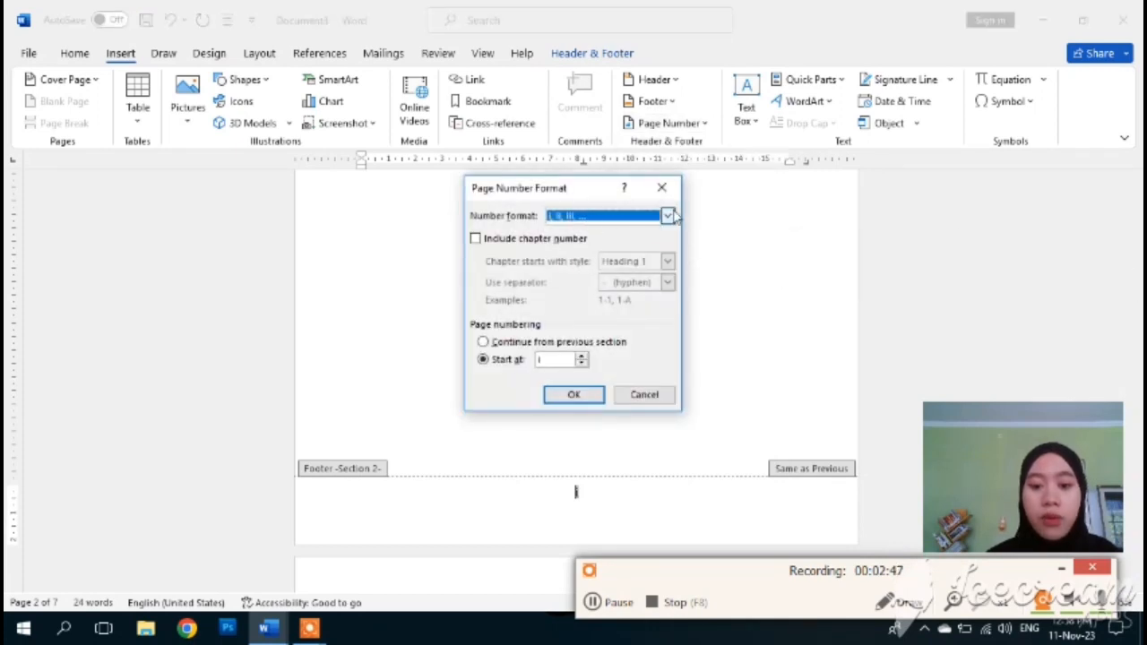
{"action": "left_click", "coordinate": [669, 216]}
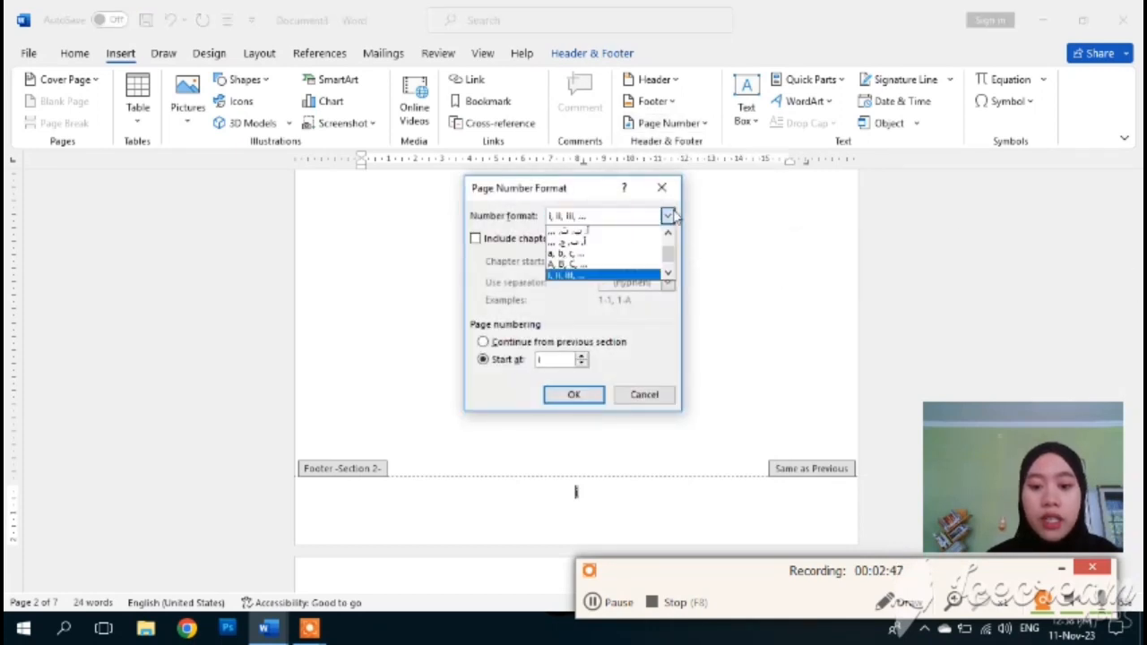
{"action": "left_click", "coordinate": [596, 277]}
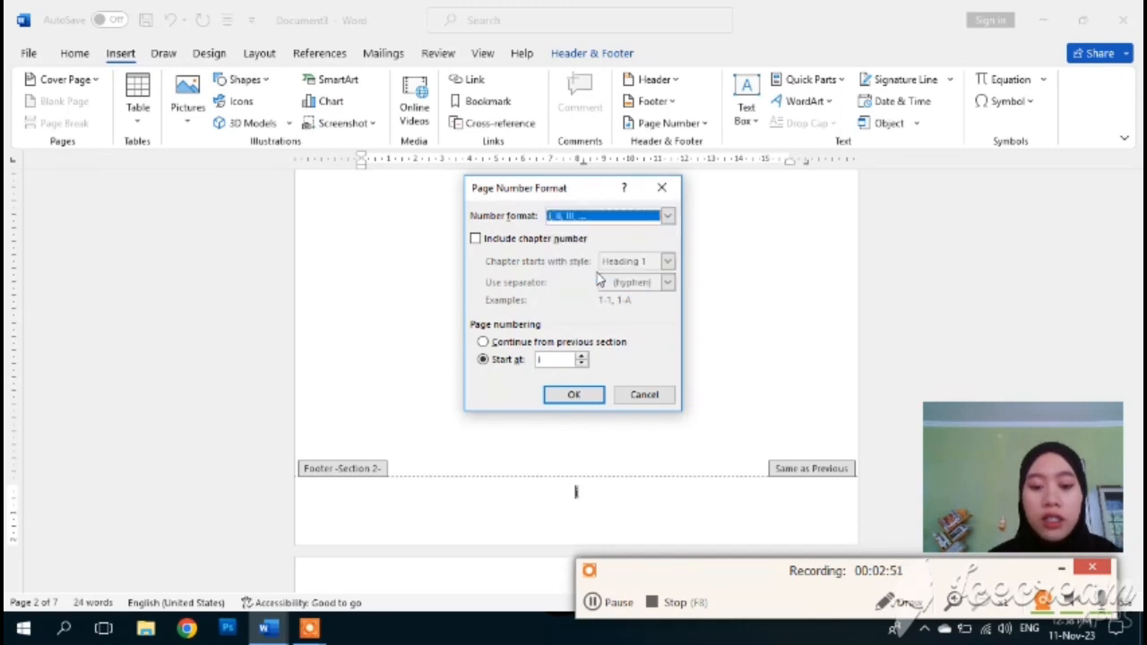
{"action": "left_click", "coordinate": [573, 396]}
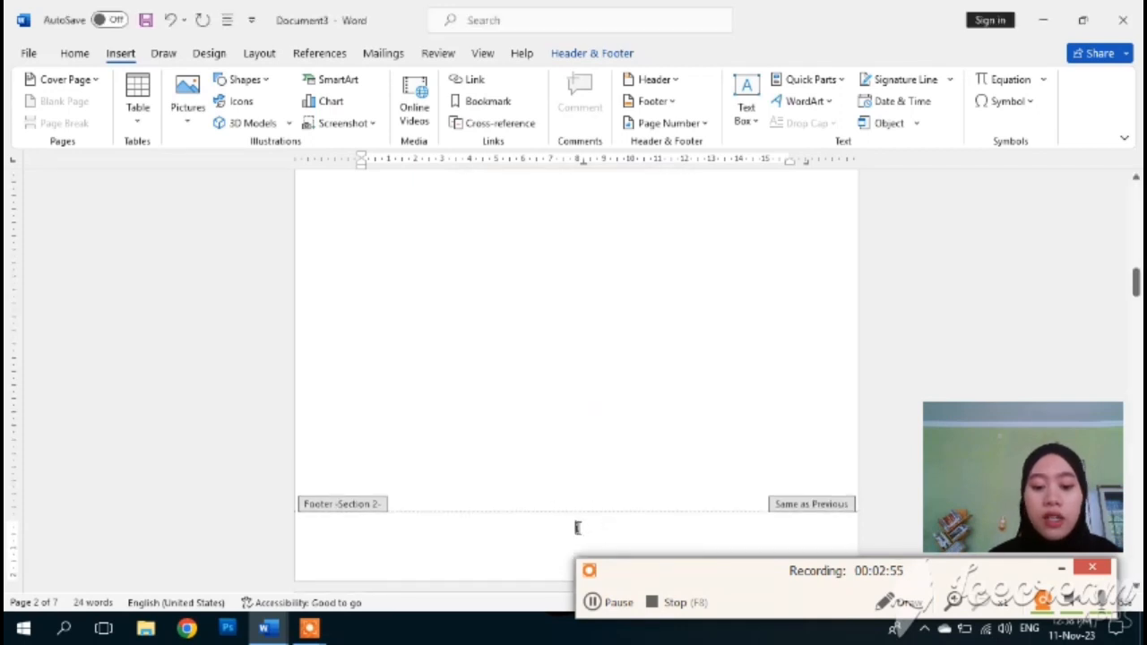
- Scroll to BAB 1 PENDAHULUAN, close the footer, and place the cursor below the heading
{"action": "scroll", "coordinate": [585, 527], "scroll_direction": "down", "scroll_amount": 5}
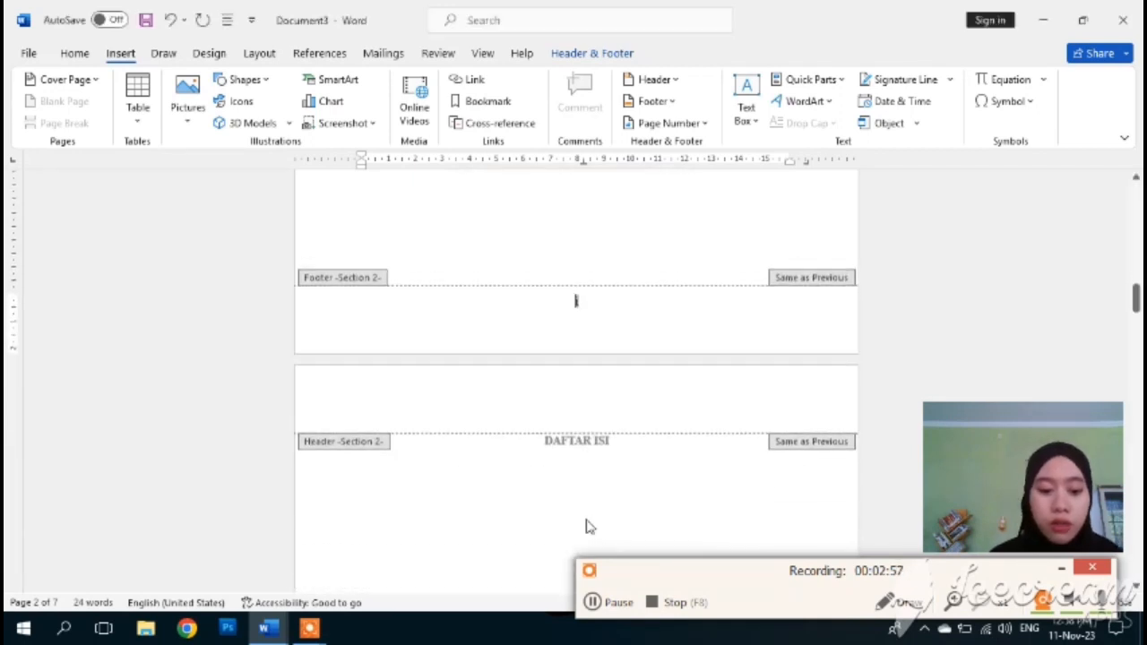
{"action": "scroll", "coordinate": [625, 446], "scroll_direction": "down", "scroll_amount": 6}
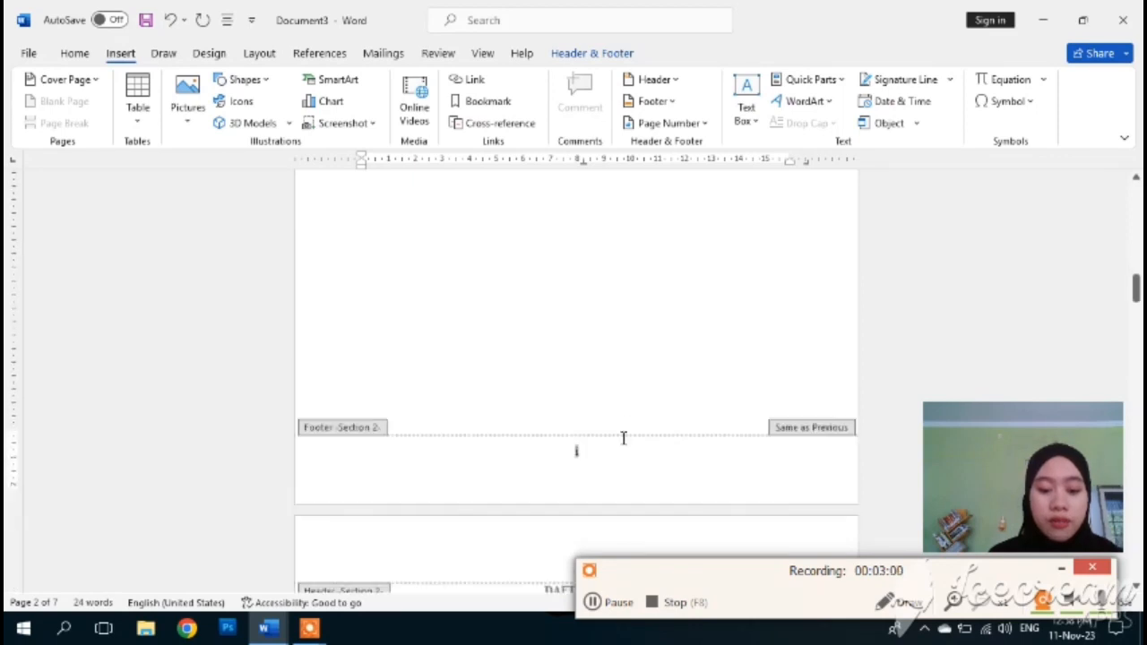
{"action": "scroll", "coordinate": [573, 412], "scroll_direction": "down", "scroll_amount": 8}
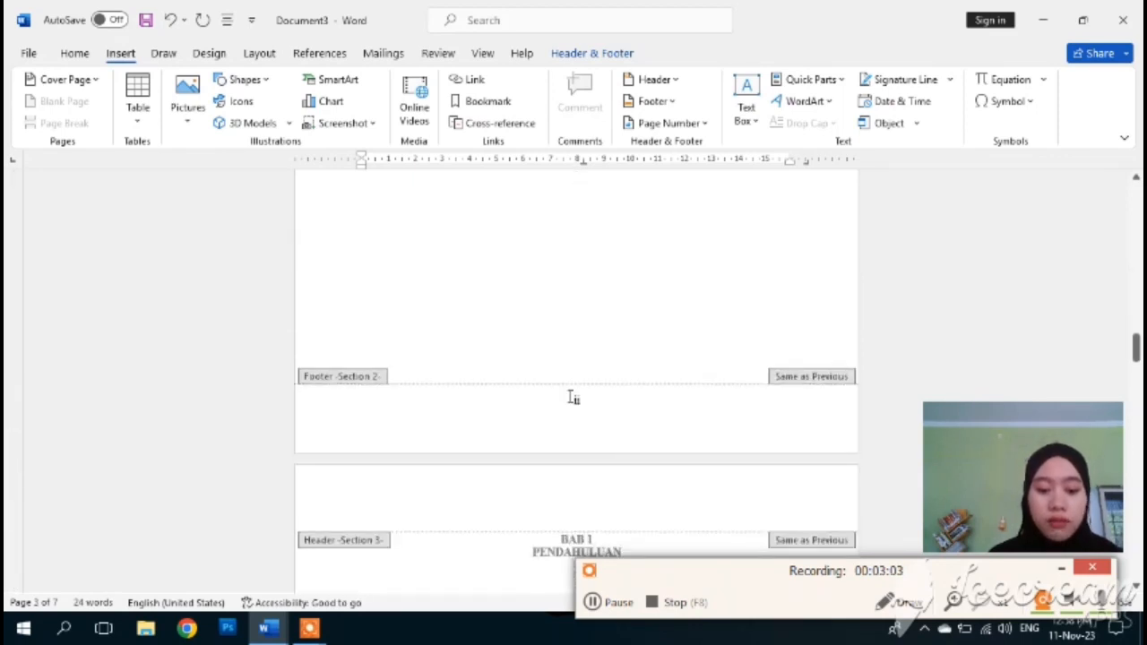
{"action": "scroll", "coordinate": [570, 403], "scroll_direction": "up", "scroll_amount": 1}
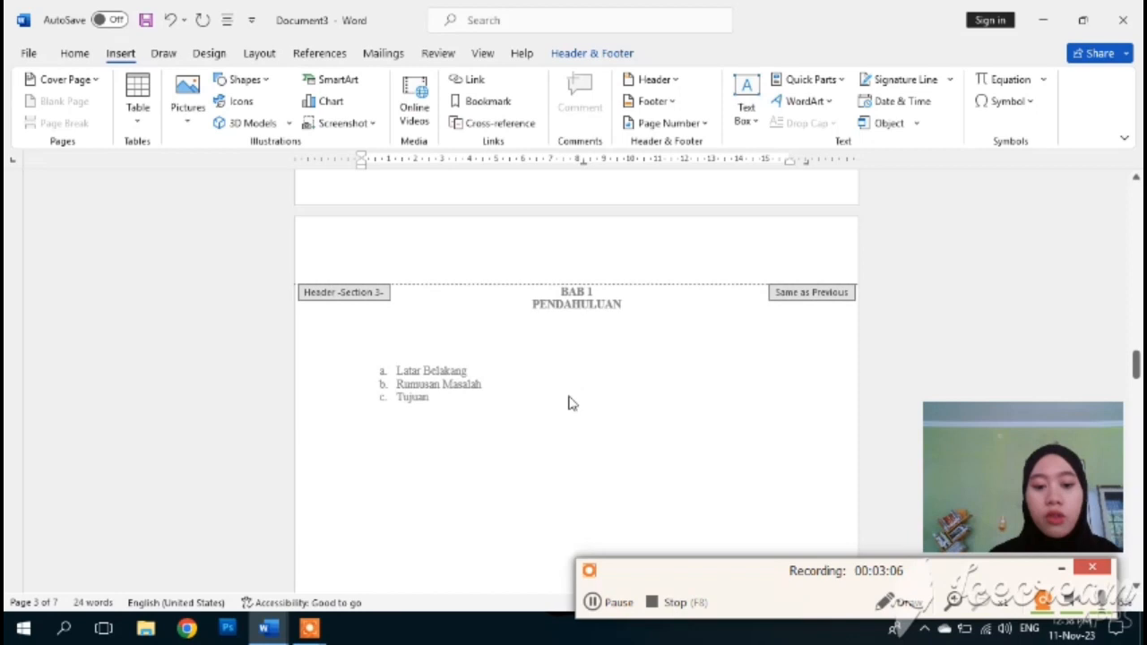
{"action": "scroll", "coordinate": [568, 403], "scroll_direction": "down", "scroll_amount": 2}
{"action": "scroll", "coordinate": [568, 403], "scroll_direction": "down", "scroll_amount": 2}
{"action": "scroll", "coordinate": [569, 403], "scroll_direction": "up", "scroll_amount": 4}
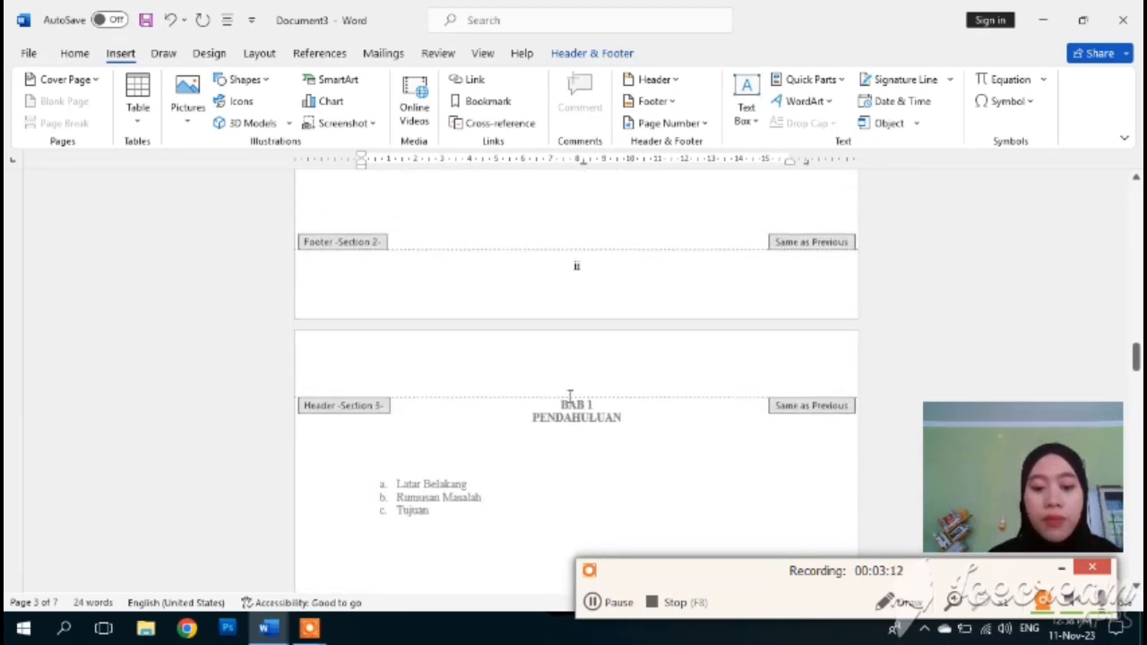
{"action": "double_click", "coordinate": [320, 412]}
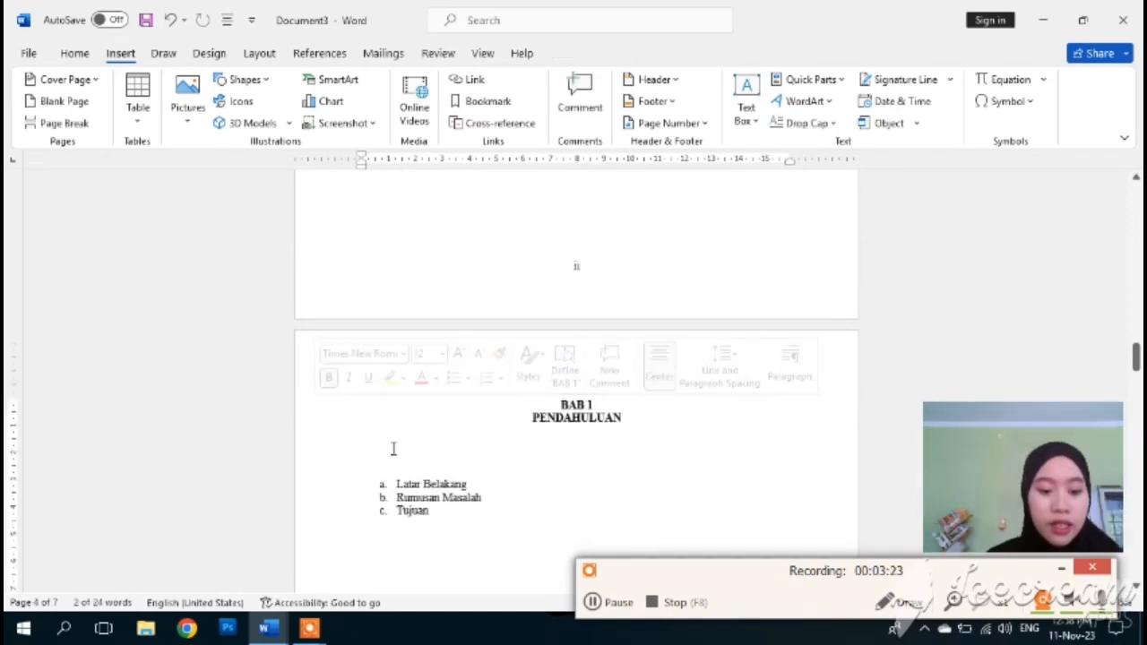
{"action": "left_click", "coordinate": [502, 430]}
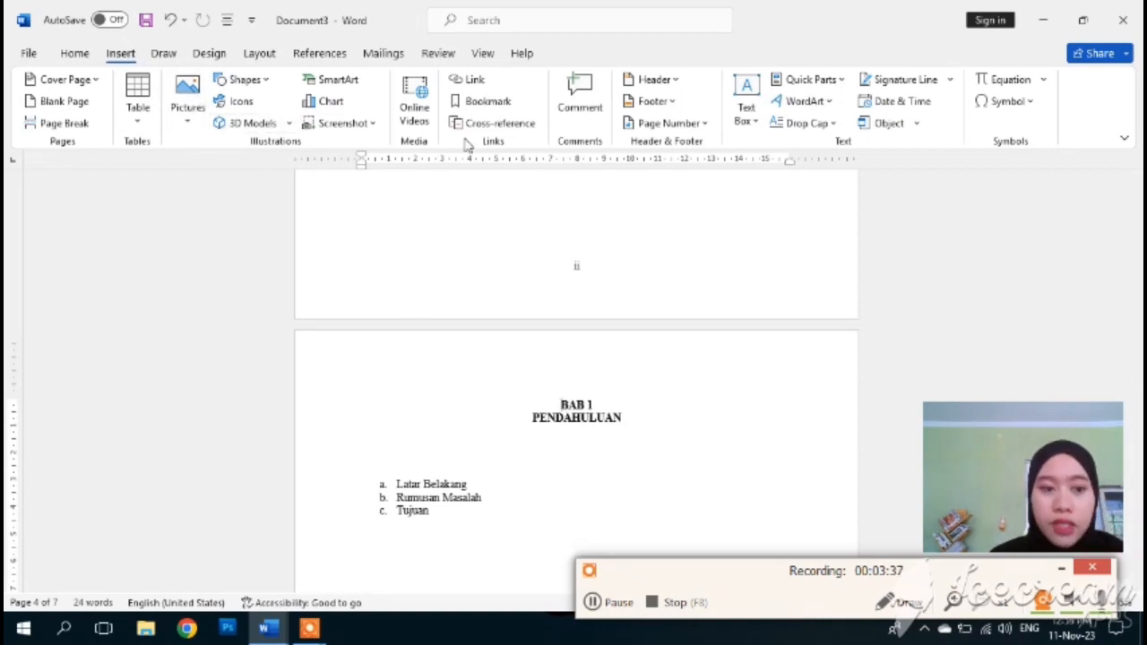
- Insert a centred Plain Number 2 page number at the bottom of the BAB 1 page
{"action": "left_click", "coordinate": [702, 125]}
{"action": "mouse_move", "coordinate": [708, 173]}
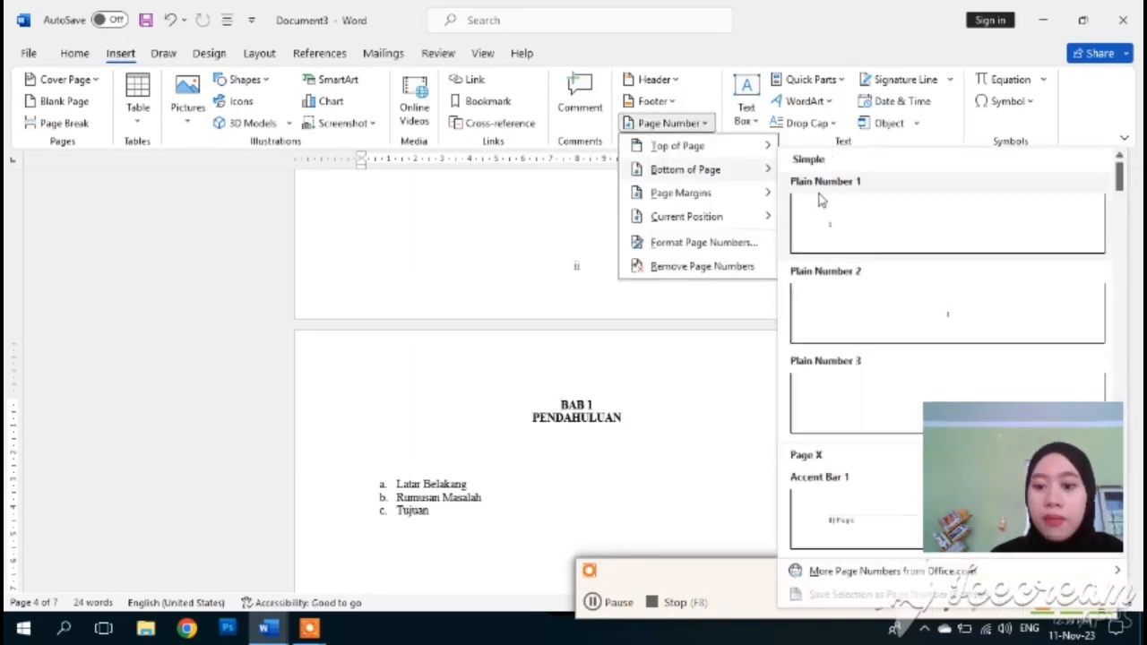
{"action": "left_click", "coordinate": [878, 285]}
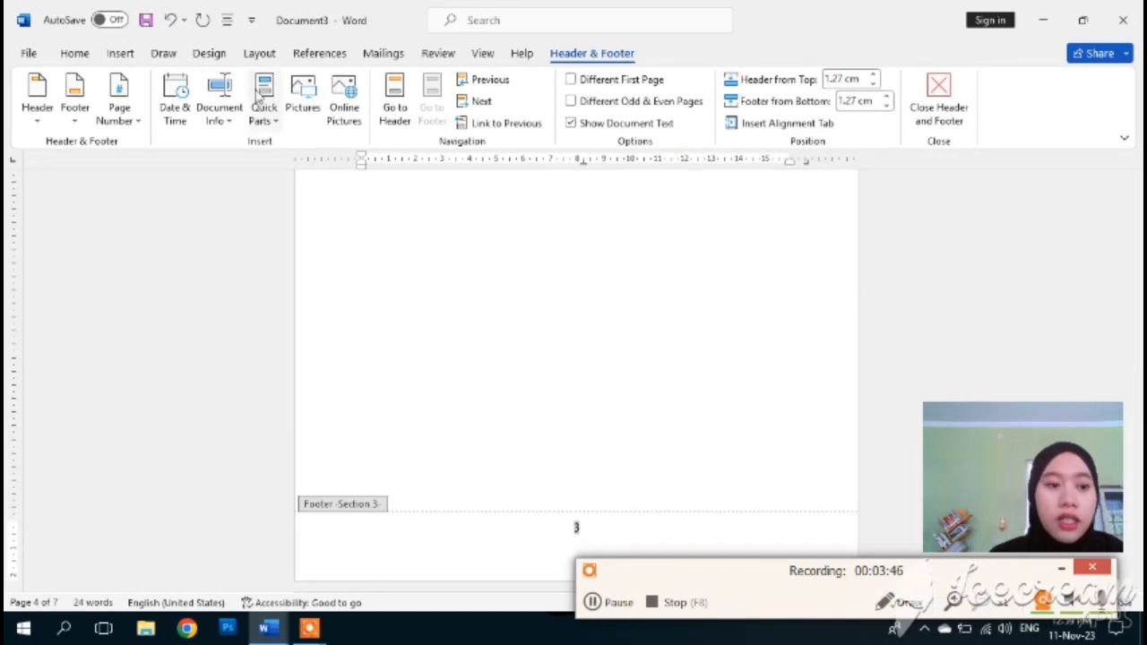
- Format this section's page numbers as 1, 2, 3, restarting at 1
{"action": "left_click", "coordinate": [120, 53]}
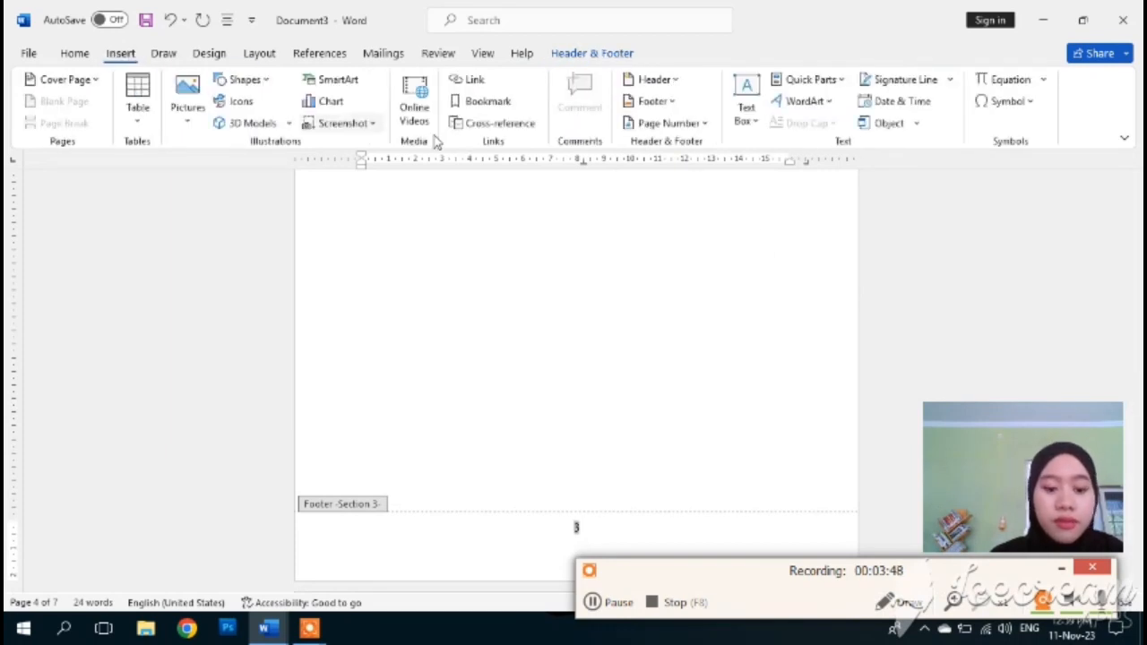
{"action": "left_click", "coordinate": [706, 127]}
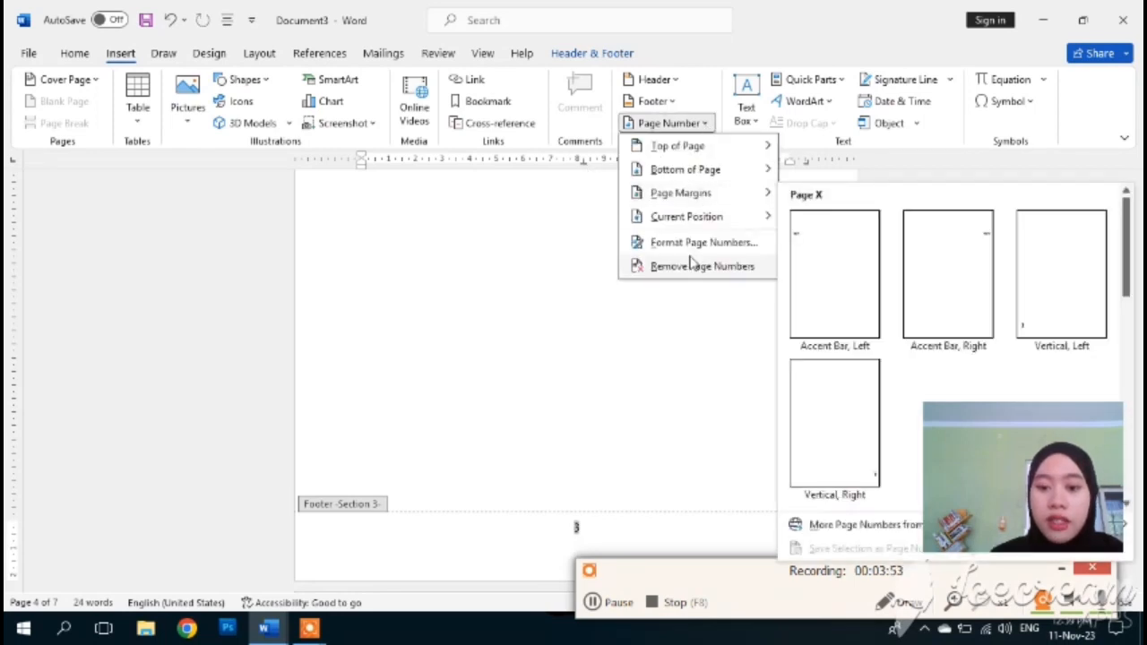
{"action": "left_click", "coordinate": [691, 244]}
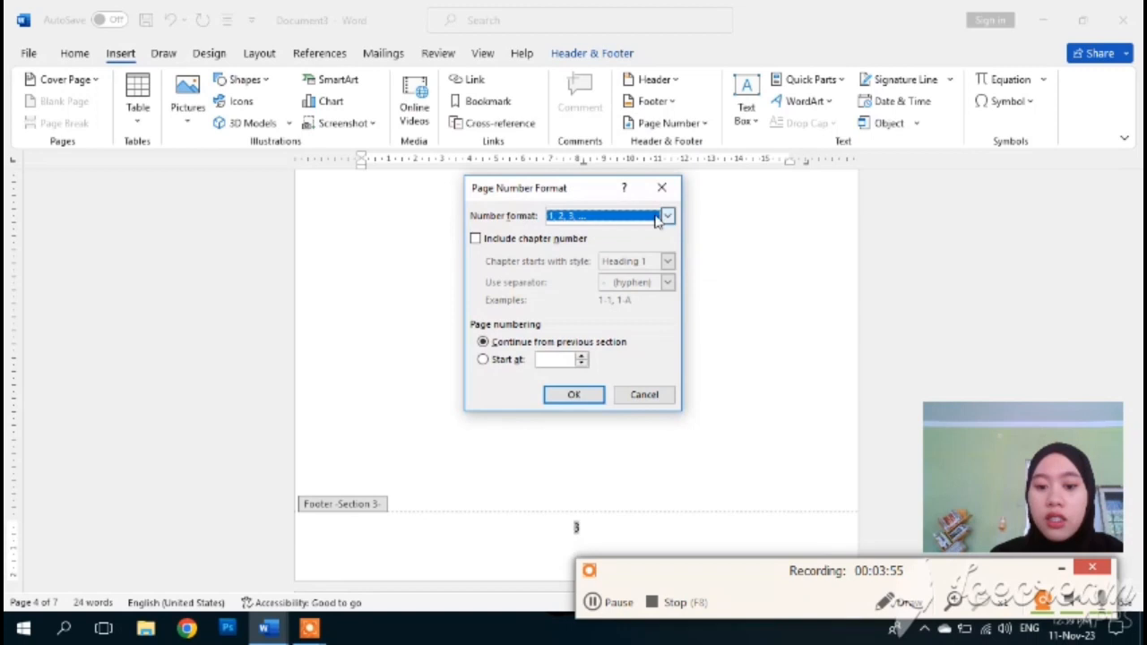
{"action": "left_click", "coordinate": [582, 363]}
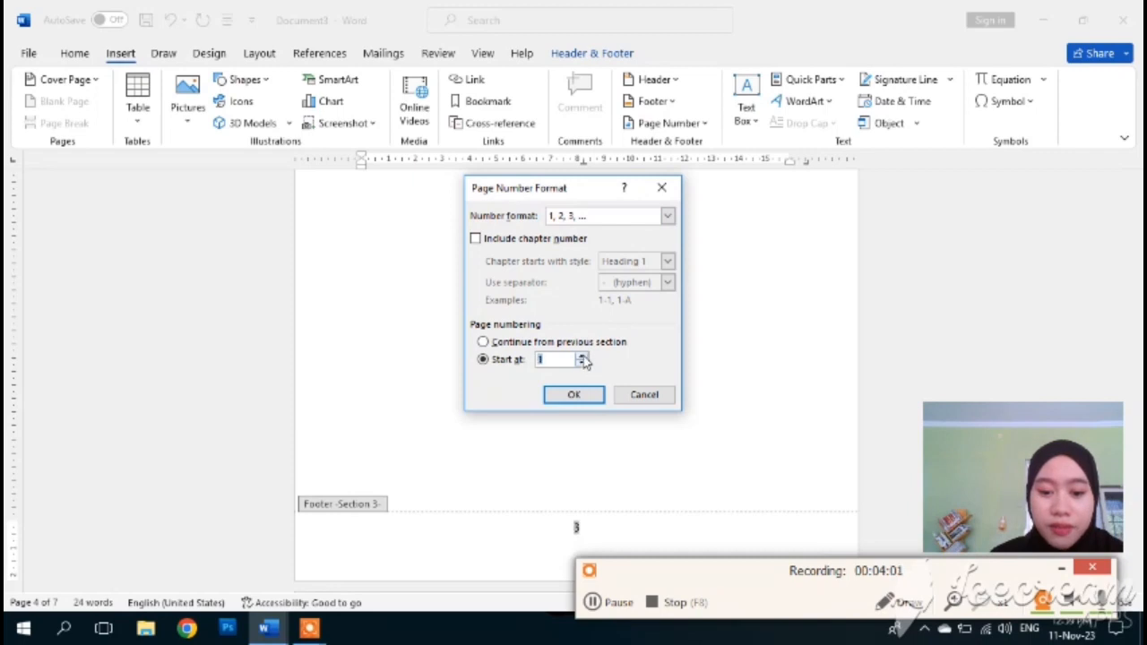
{"action": "left_click", "coordinate": [570, 396]}
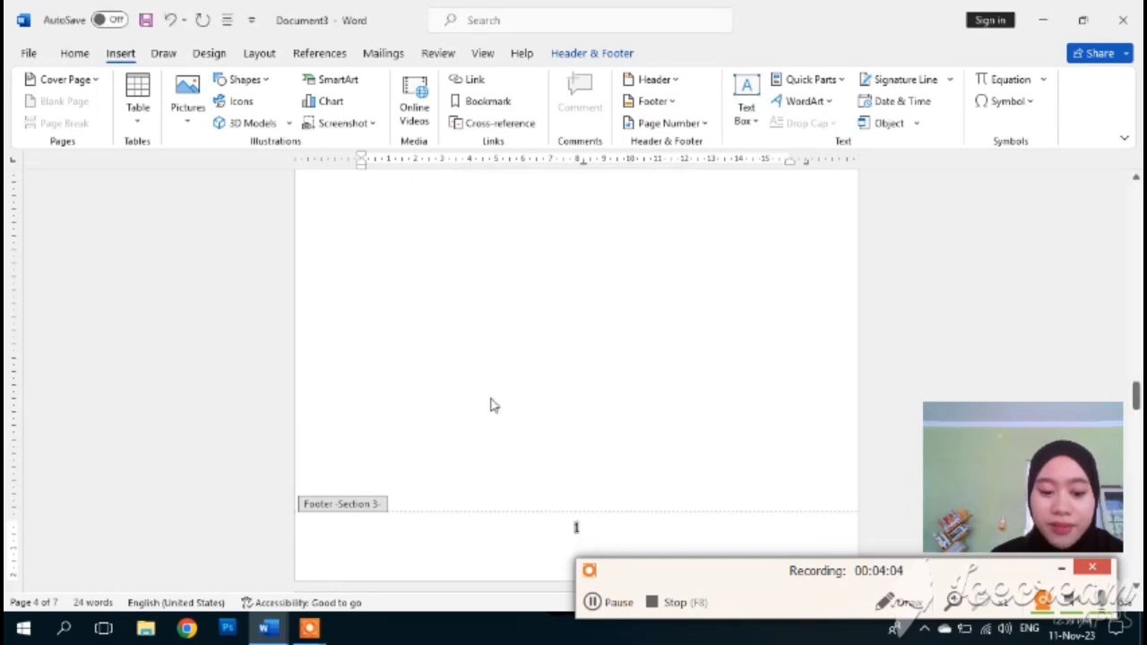
{"action": "scroll", "coordinate": [527, 390], "scroll_direction": "up", "scroll_amount": 10}
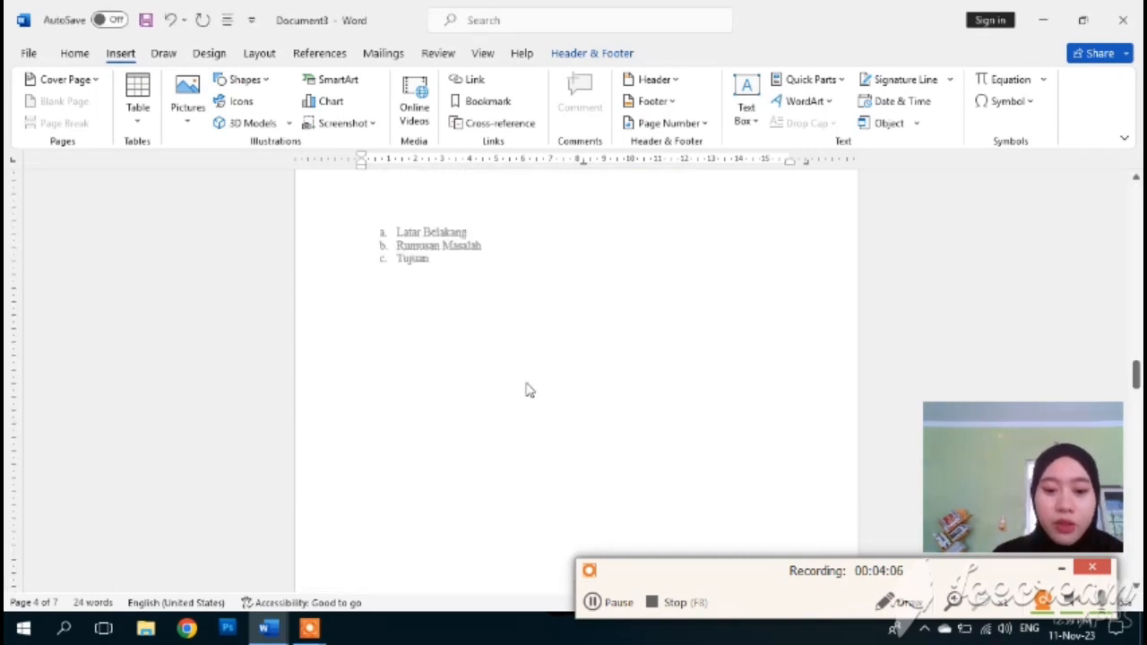
{"action": "scroll", "coordinate": [527, 383], "scroll_direction": "down", "scroll_amount": 3}
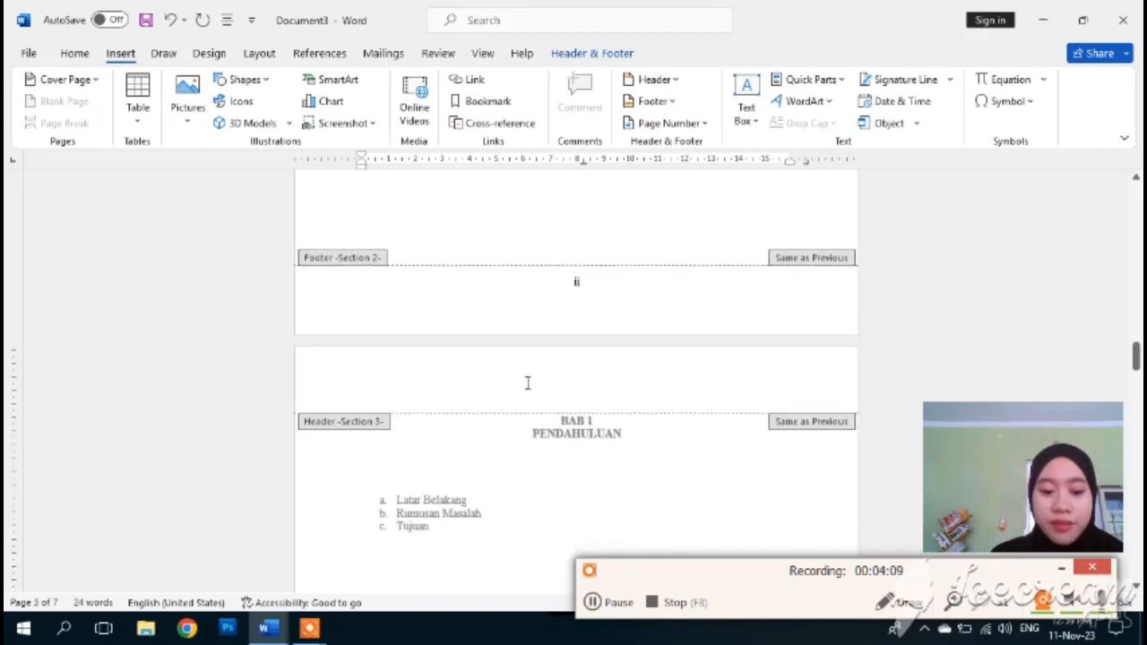
{"action": "double_click", "coordinate": [308, 405]}
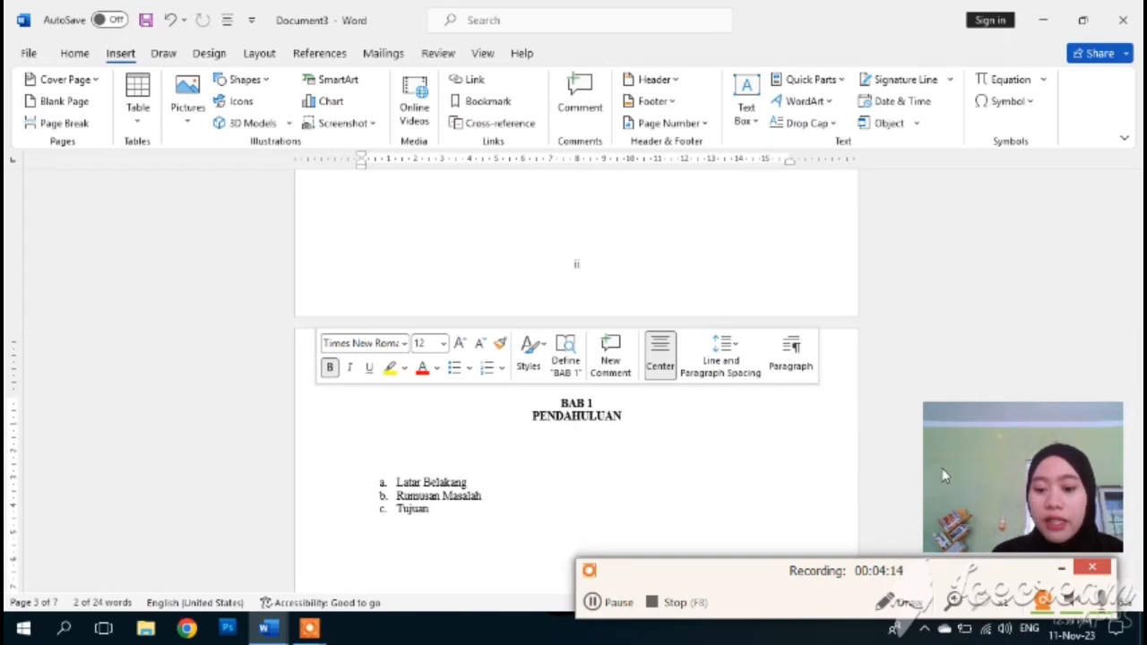
{"action": "scroll", "coordinate": [619, 516], "scroll_direction": "down", "scroll_amount": 10}
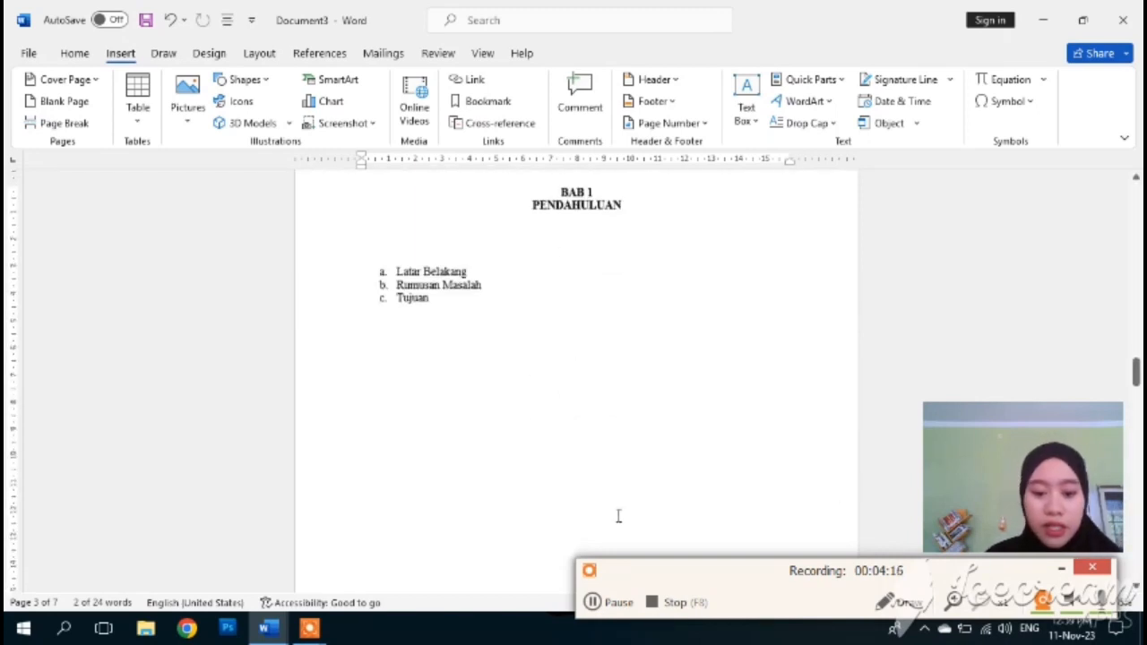
{"action": "scroll", "coordinate": [616, 518], "scroll_direction": "down", "scroll_amount": 8}
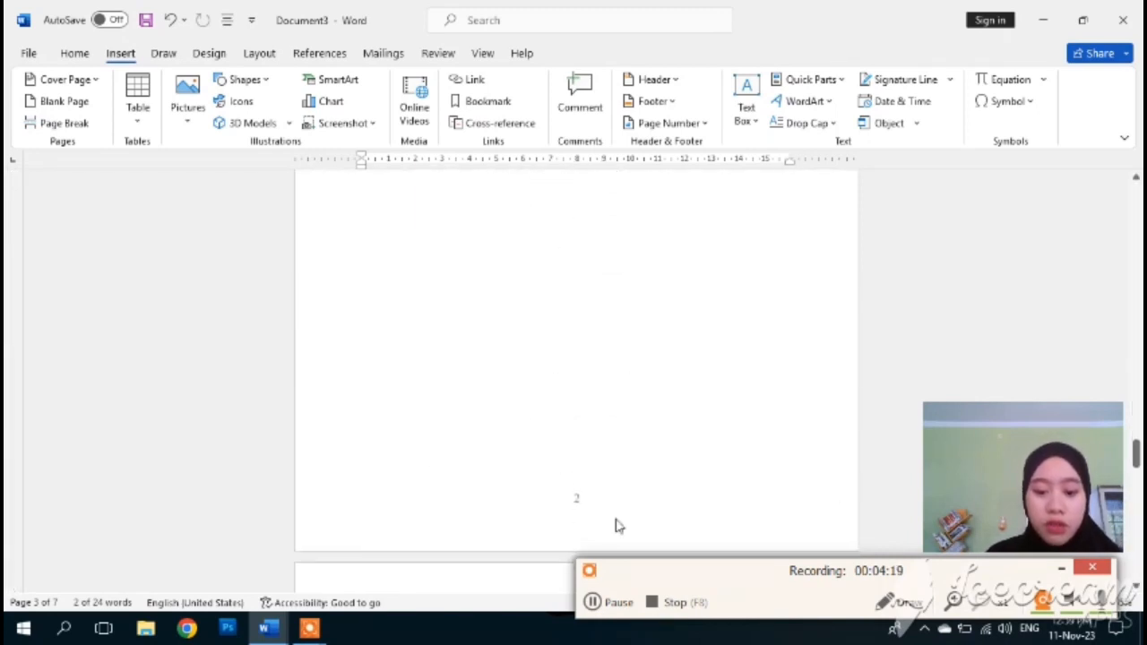
{"action": "scroll", "coordinate": [587, 479], "scroll_direction": "down", "scroll_amount": 5}
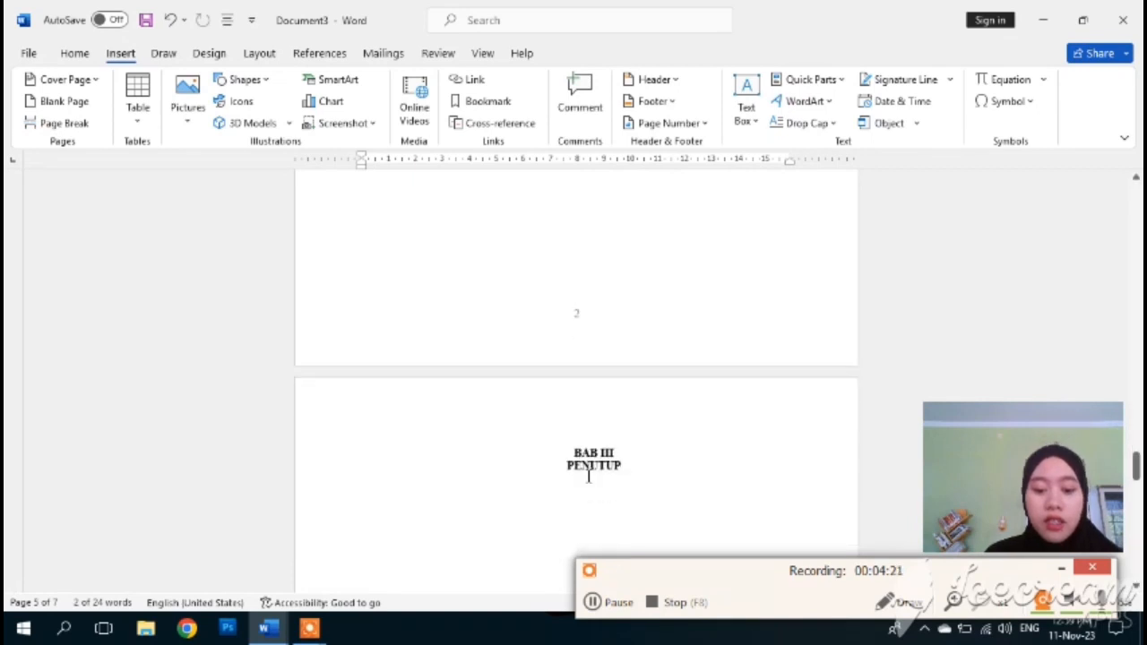
{"action": "scroll", "coordinate": [589, 476], "scroll_direction": "down", "scroll_amount": 6}
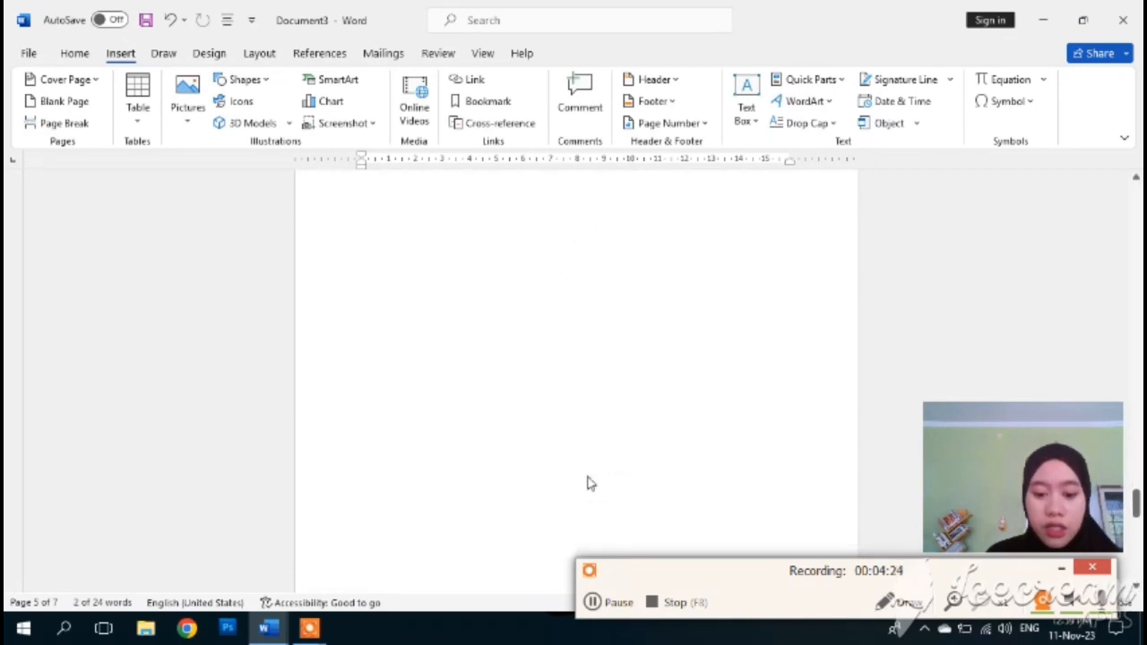
{"action": "scroll", "coordinate": [574, 502], "scroll_direction": "down", "scroll_amount": 7}
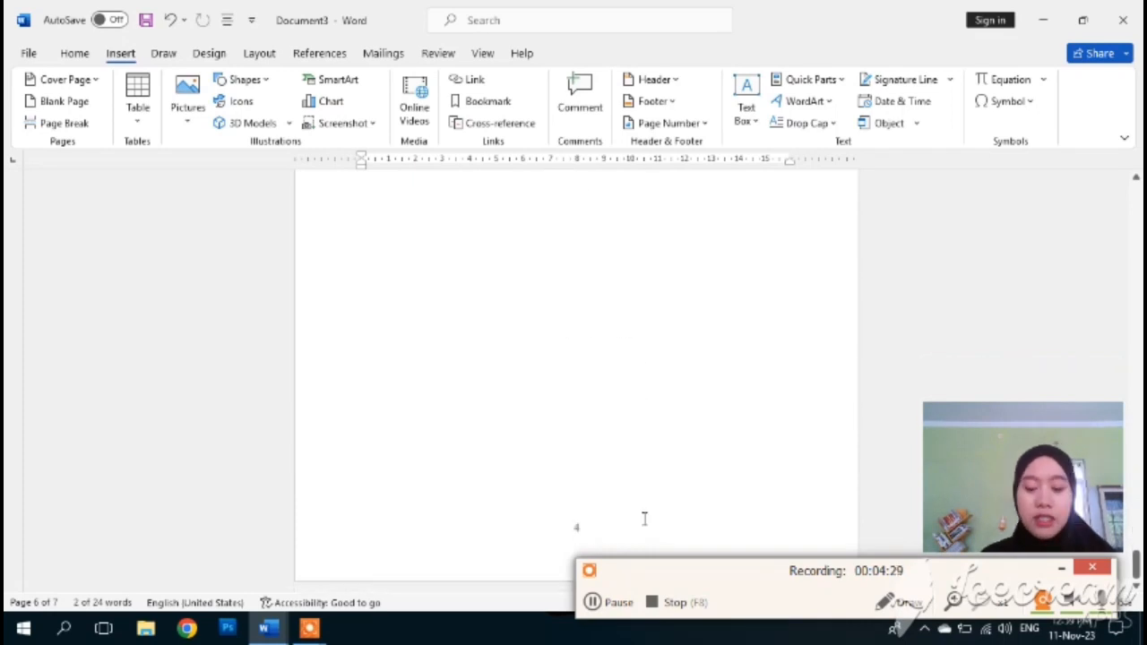
{"action": "left_click", "coordinate": [782, 608]}
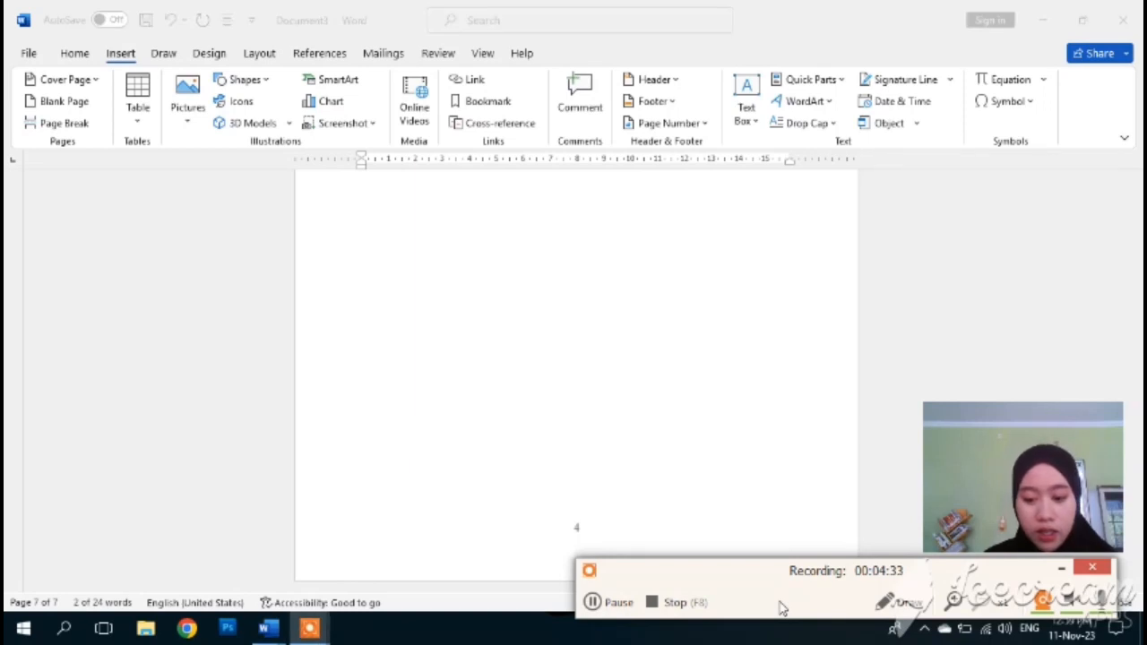
- Go to the KATA PENGANTAR heading and open the Navigation pane with Ctrl+F
{"action": "left_click_drag", "start_coordinate": [781, 608], "coordinate": [724, 64]}
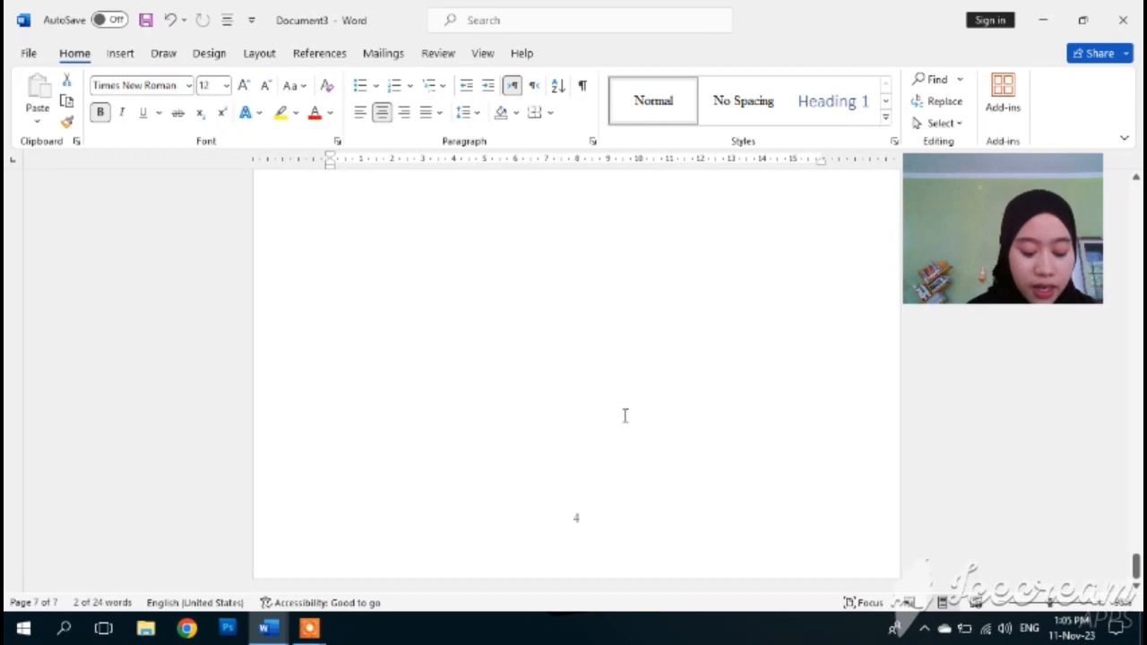
{"action": "scroll", "coordinate": [551, 393], "scroll_direction": "up", "scroll_amount": 15}
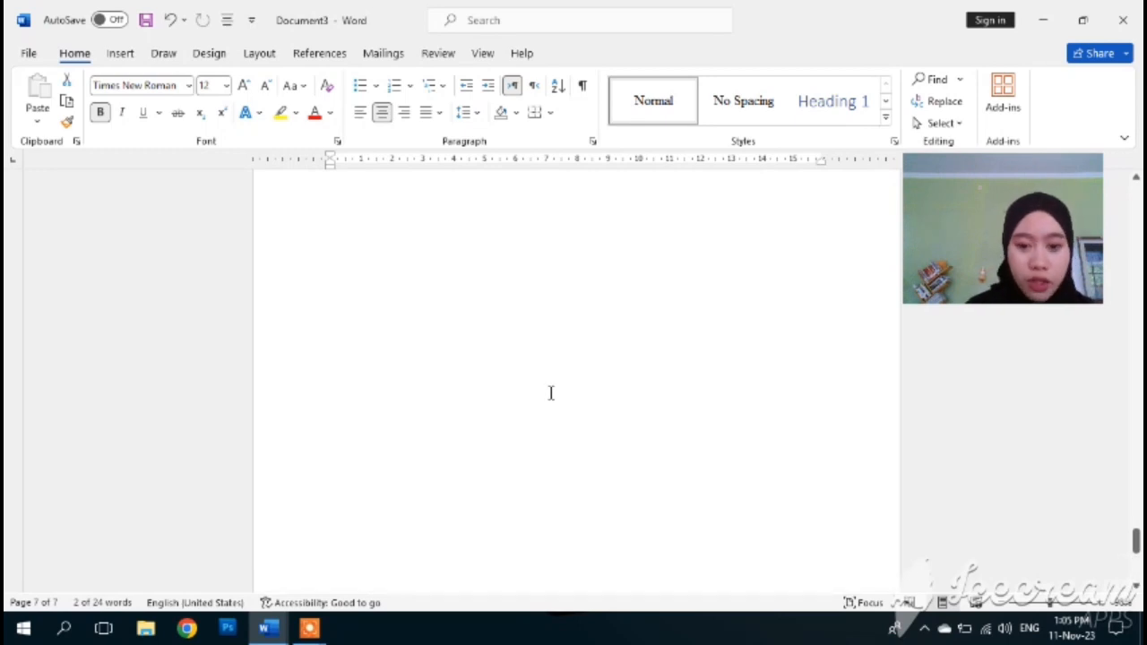
{"action": "scroll", "coordinate": [551, 401], "scroll_direction": "up", "scroll_amount": 10}
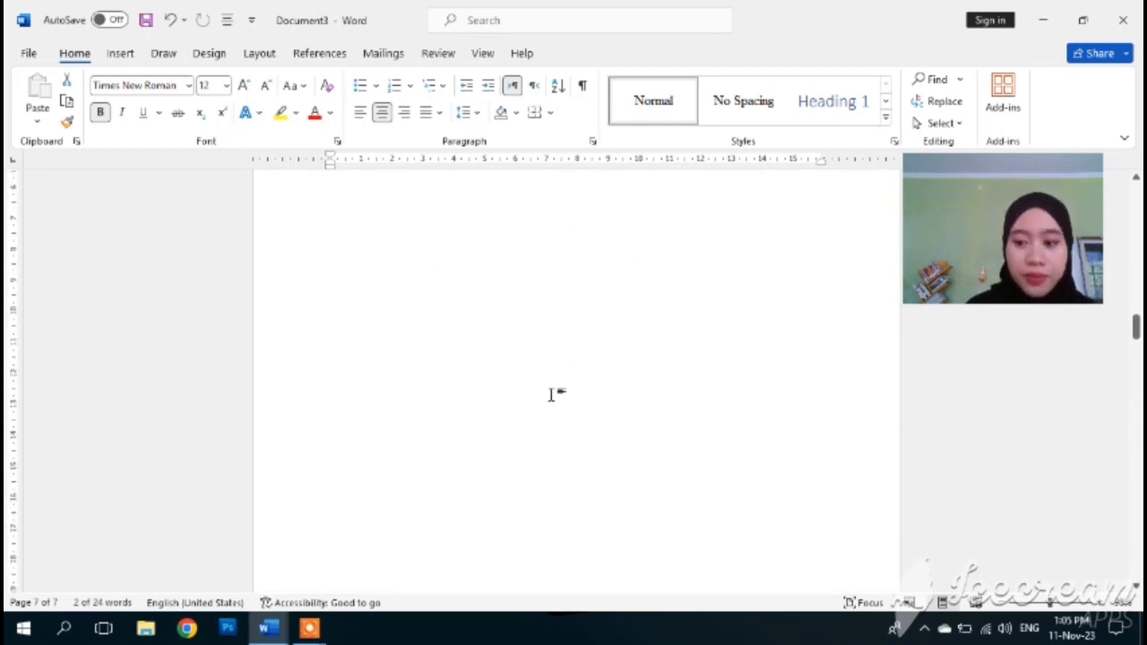
{"action": "scroll", "coordinate": [551, 404], "scroll_direction": "up", "scroll_amount": 5}
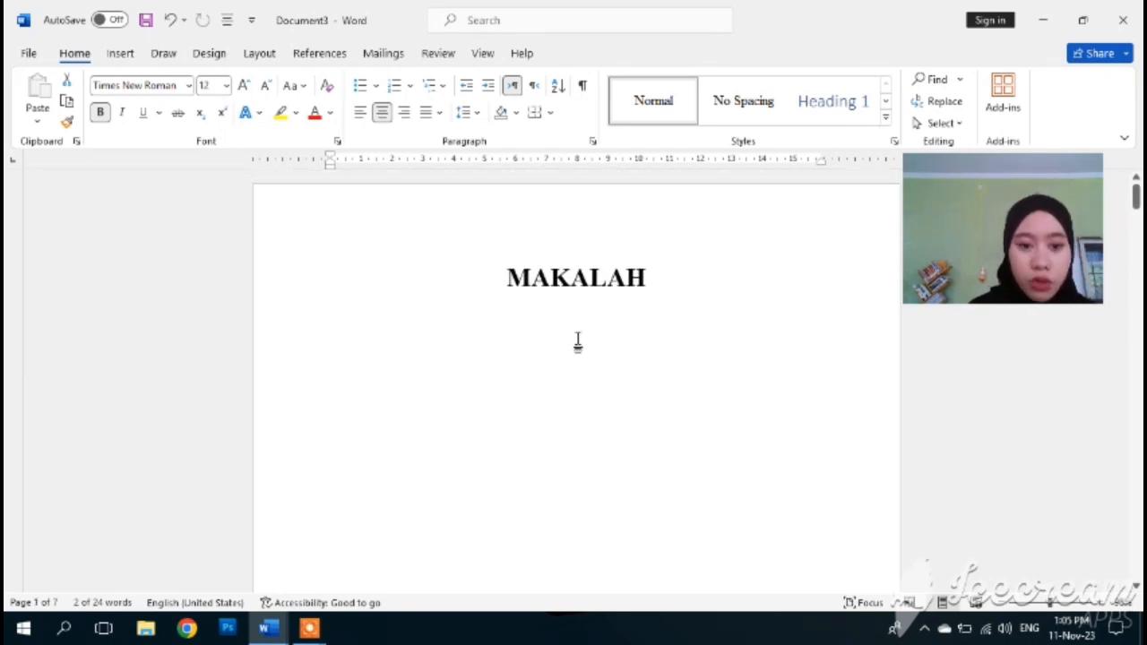
{"action": "scroll", "coordinate": [578, 342], "scroll_direction": "down", "scroll_amount": 15}
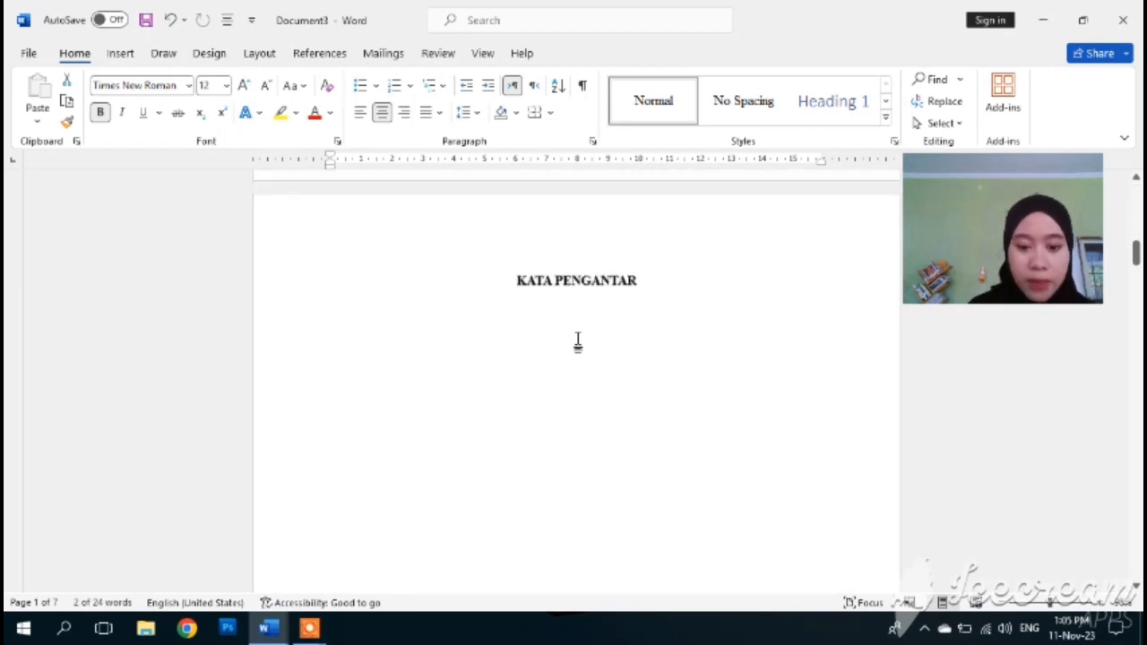
{"action": "scroll", "coordinate": [578, 341], "scroll_direction": "up", "scroll_amount": 2}
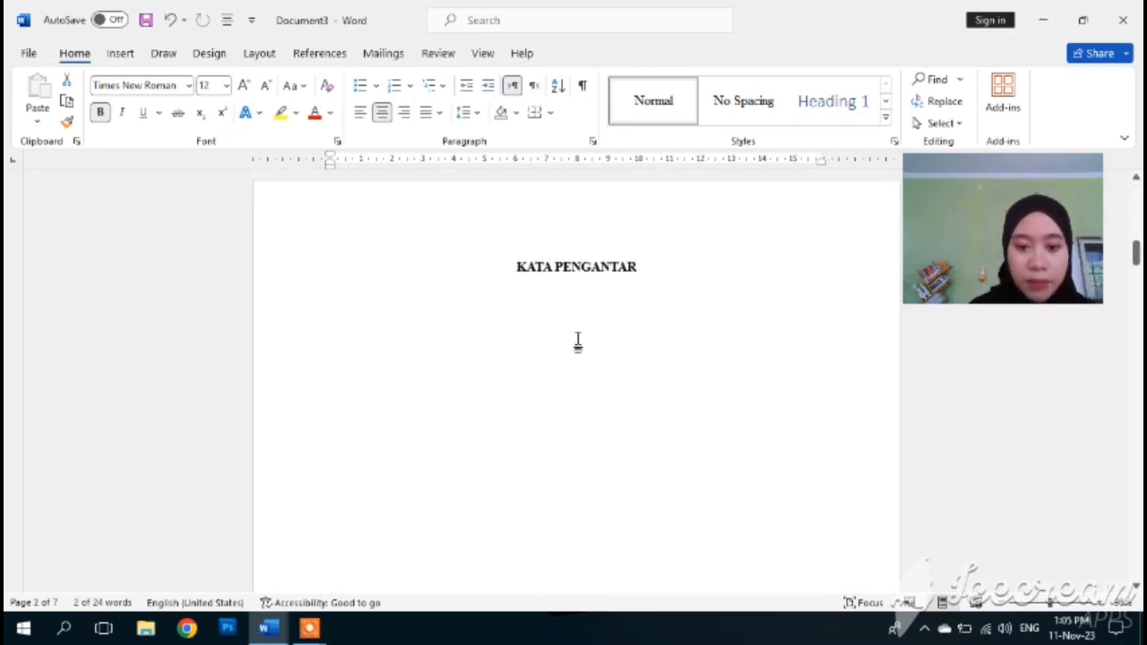
{"action": "left_click", "coordinate": [517, 266]}
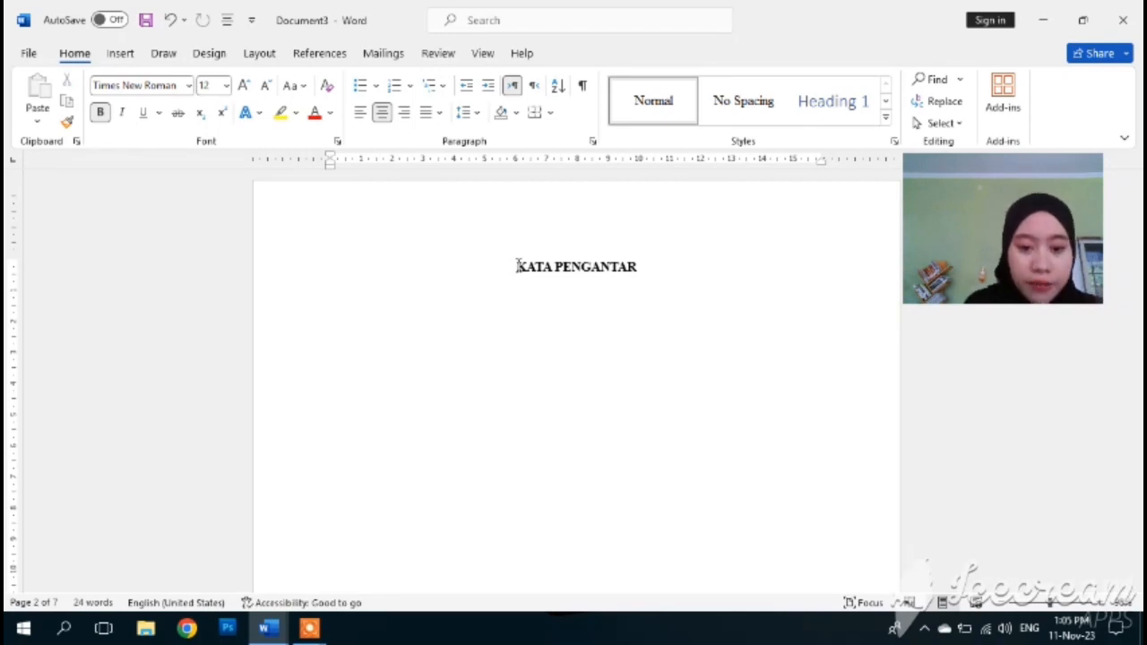
{"action": "key", "text": "ctrl+f"}
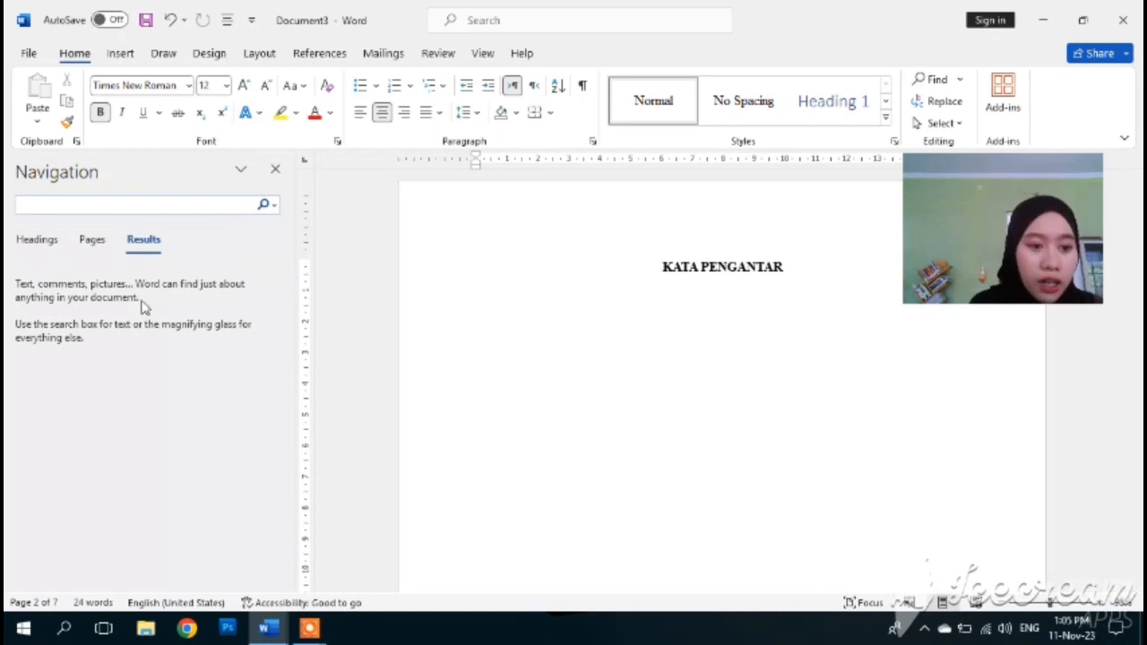
- Show the Headings outline and update Heading 1 to match the selected KATA PENGANTAR heading
{"action": "left_click", "coordinate": [38, 240]}
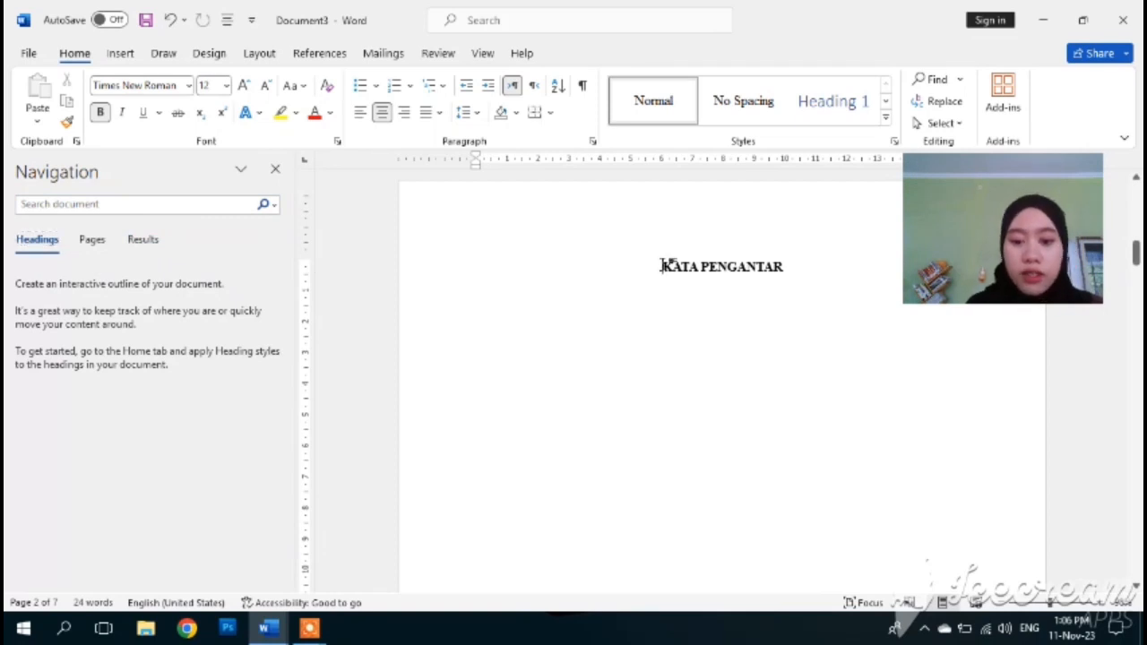
{"action": "left_click_drag", "start_coordinate": [663, 266], "coordinate": [797, 267]}
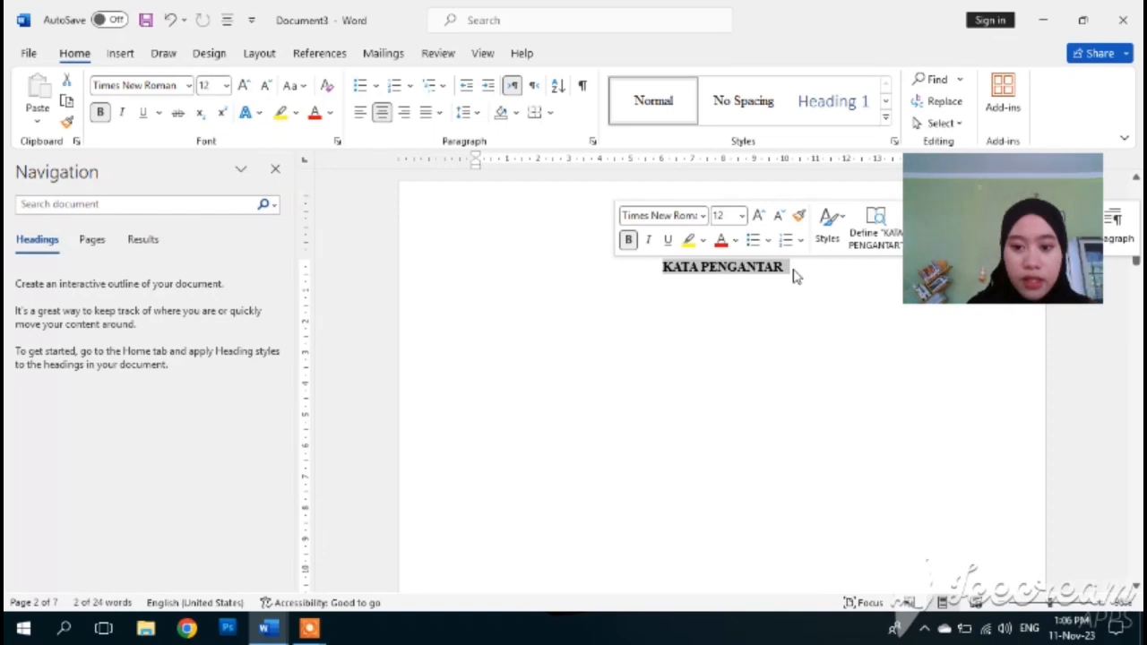
{"action": "right_click", "coordinate": [822, 99]}
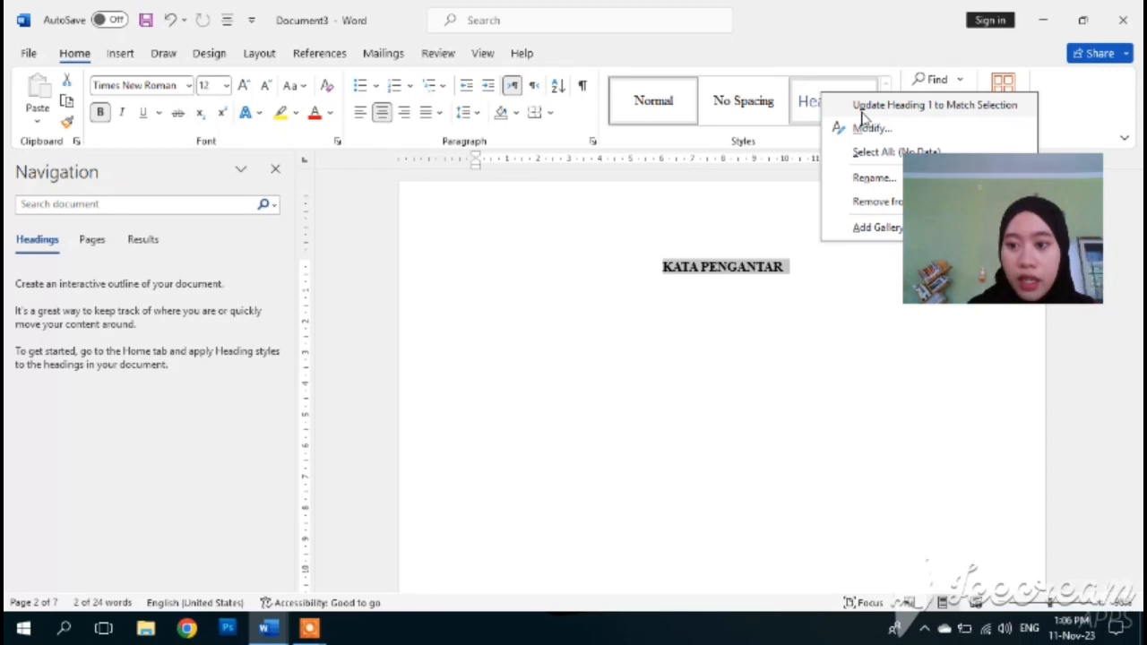
{"action": "left_click", "coordinate": [896, 105]}
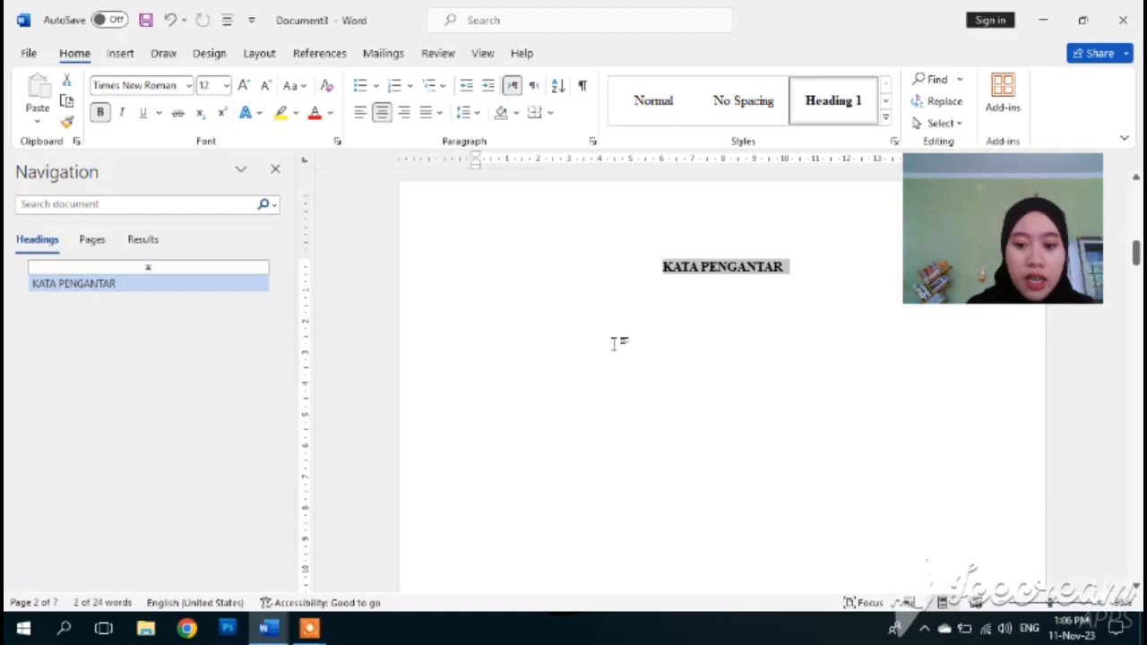
{"action": "scroll", "coordinate": [614, 344], "scroll_direction": "down", "scroll_amount": 10}
{"action": "left_click", "coordinate": [682, 284]}
- Apply the Heading 1 style to the DAFTAR ISI and BAB 1 PENDAHULUAN titles
{"action": "left_click_drag", "start_coordinate": [684, 284], "coordinate": [776, 289]}
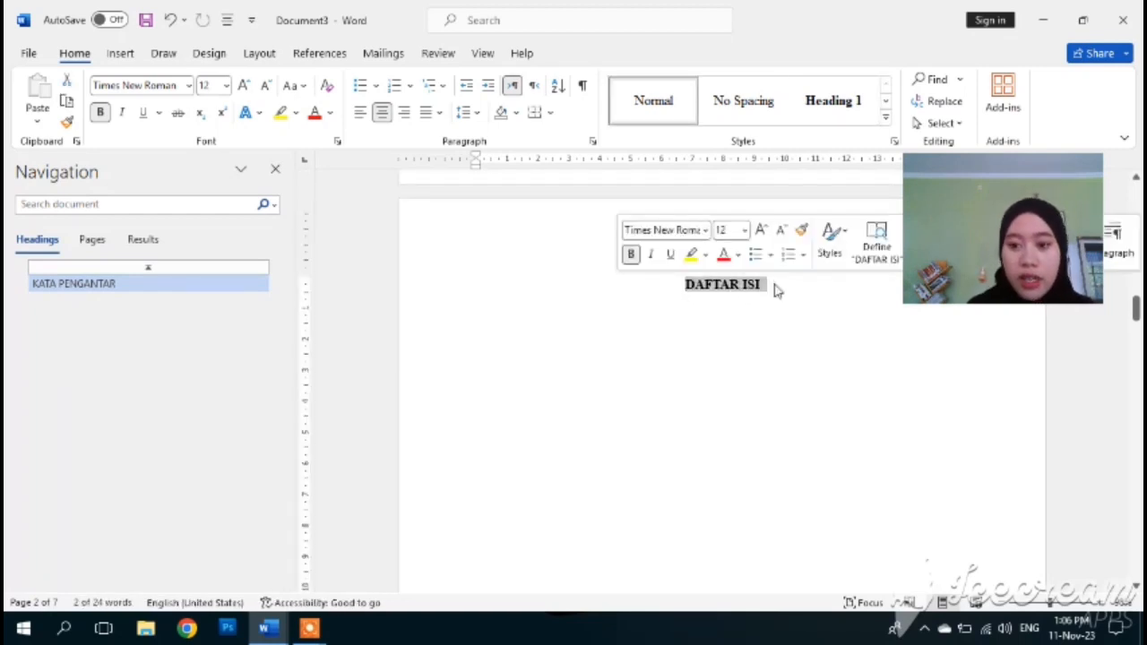
{"action": "left_click", "coordinate": [851, 119]}
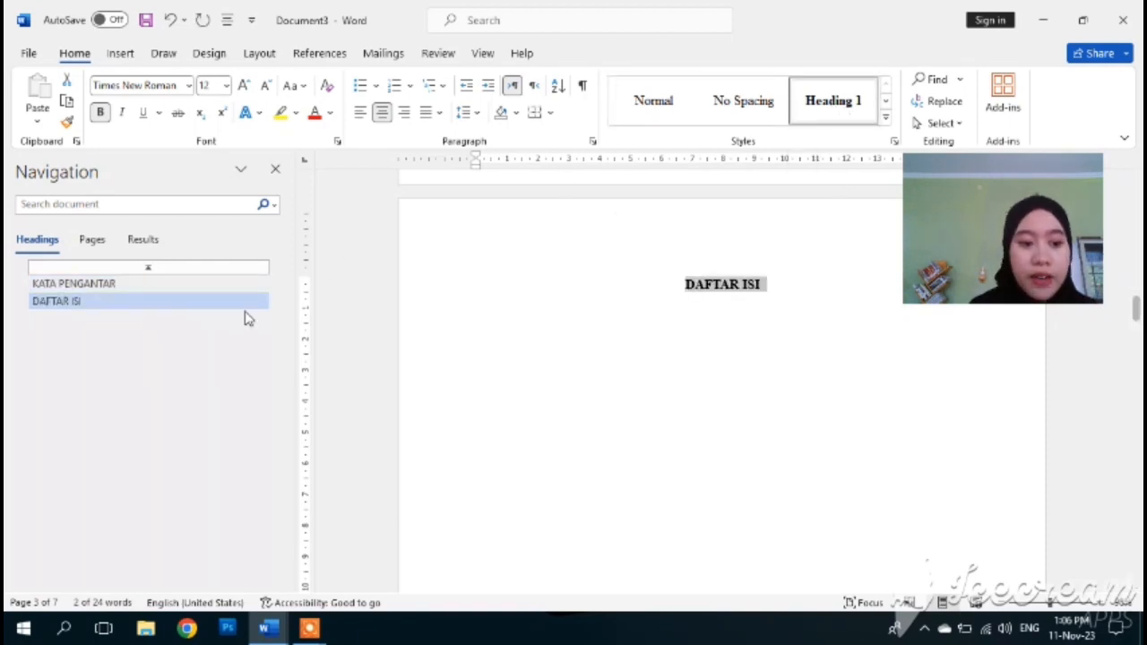
{"action": "scroll", "coordinate": [525, 340], "scroll_direction": "down", "scroll_amount": 10}
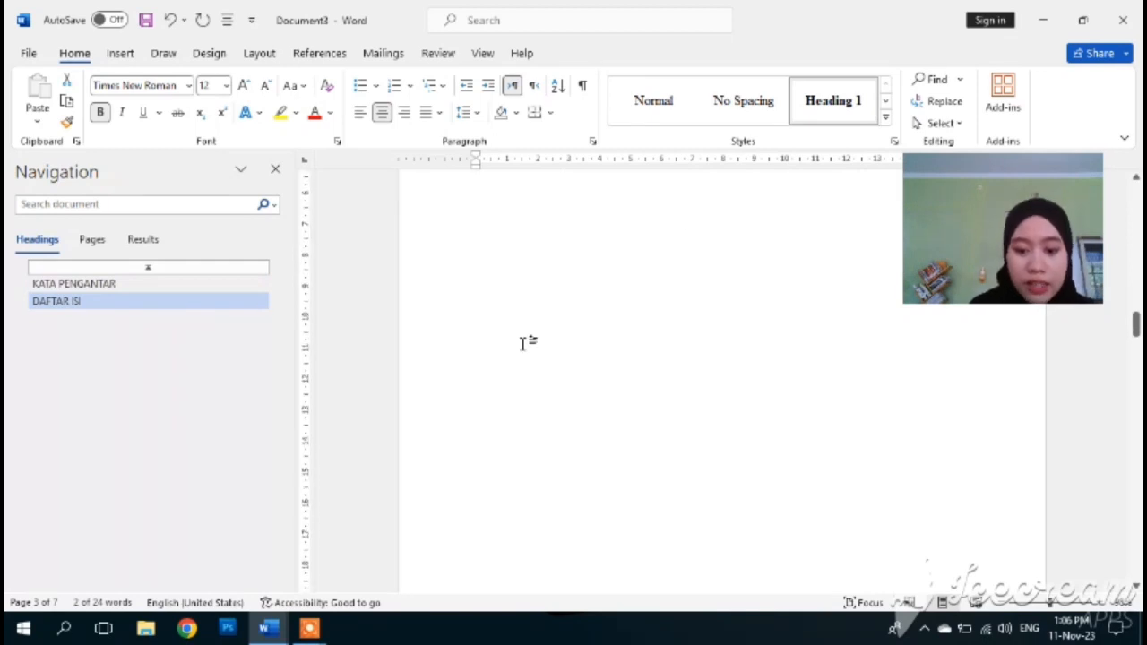
{"action": "left_click", "coordinate": [694, 405]}
{"action": "left_click_drag", "start_coordinate": [699, 404], "coordinate": [769, 414]}
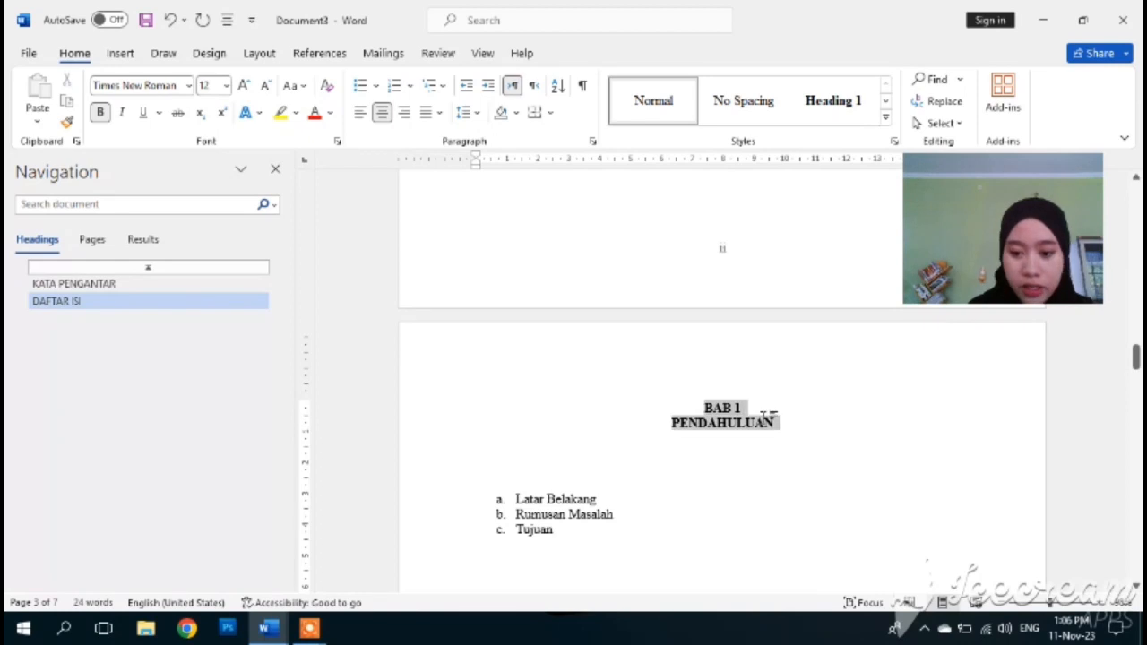
{"action": "left_click", "coordinate": [842, 100]}
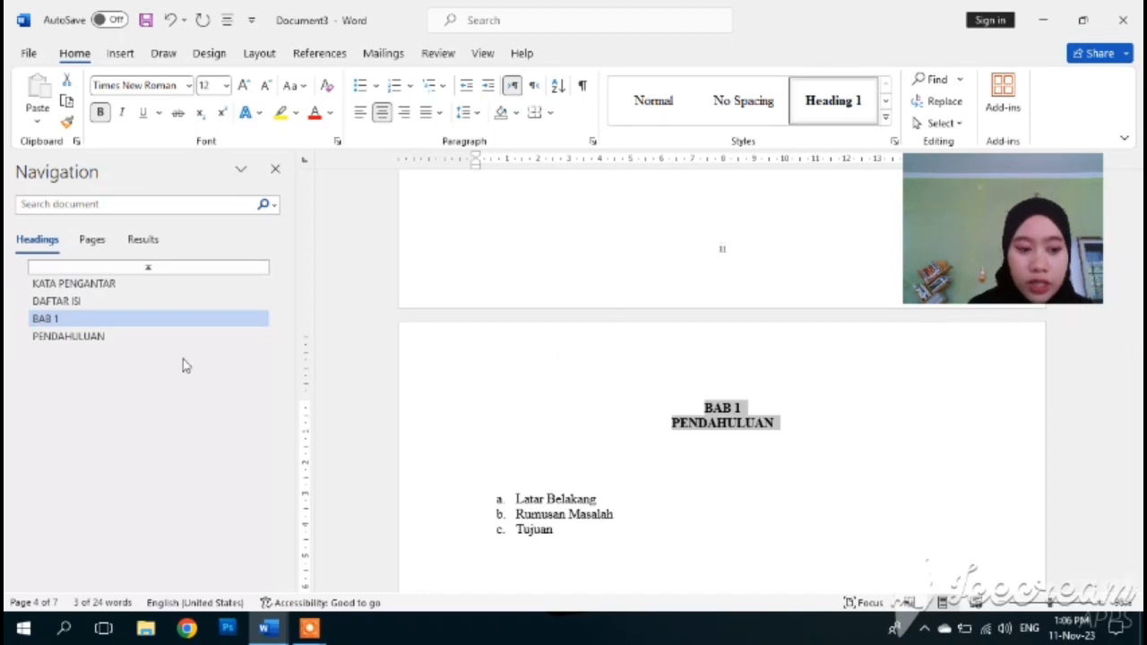
{"action": "scroll", "coordinate": [443, 477], "scroll_direction": "down", "scroll_amount": 5}
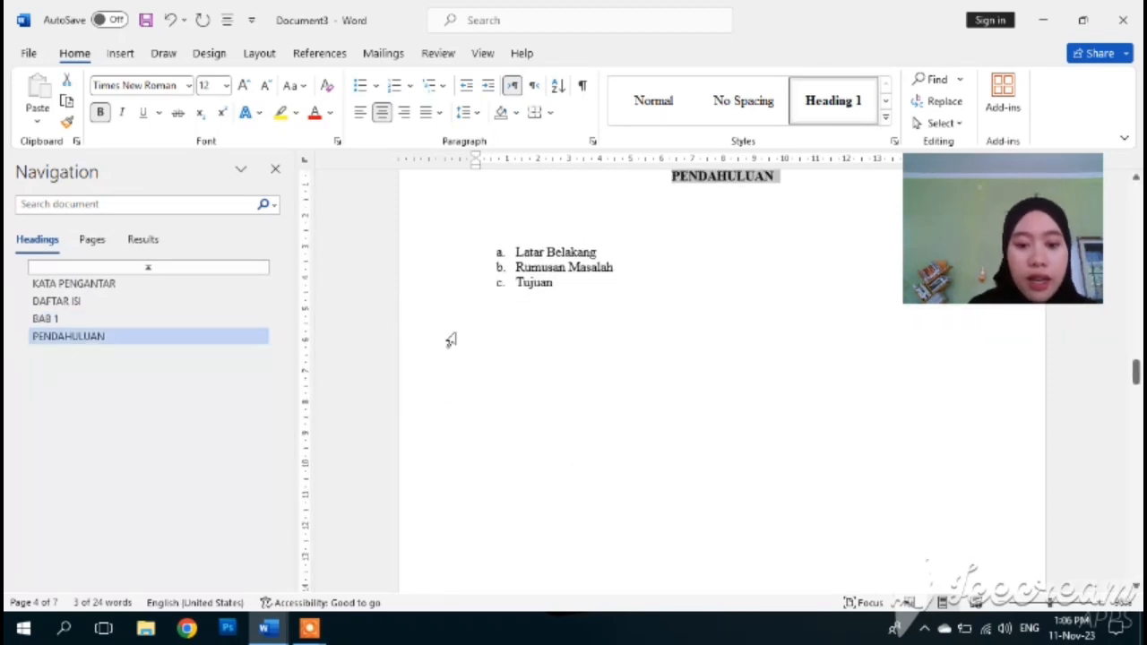
- Select the Latar Belakang, Rumusan Masalah and Tujuan items and update Heading 2 to match them
{"action": "left_click", "coordinate": [506, 240]}
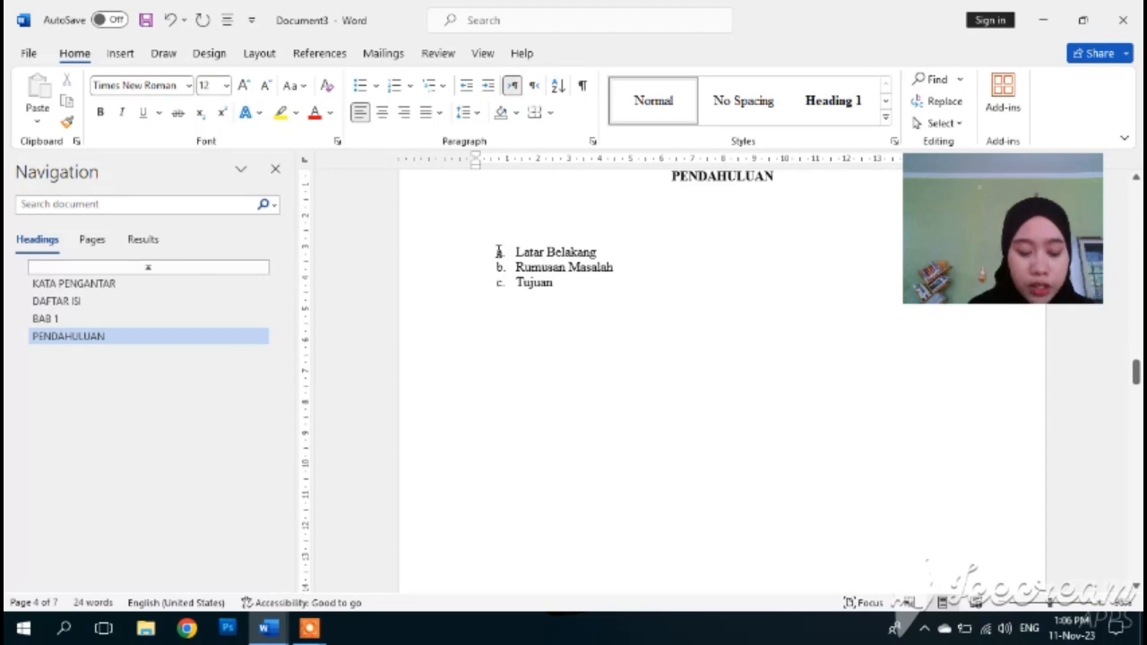
{"action": "left_click", "coordinate": [499, 252]}
{"action": "left_click_drag", "start_coordinate": [499, 252], "coordinate": [535, 299]}
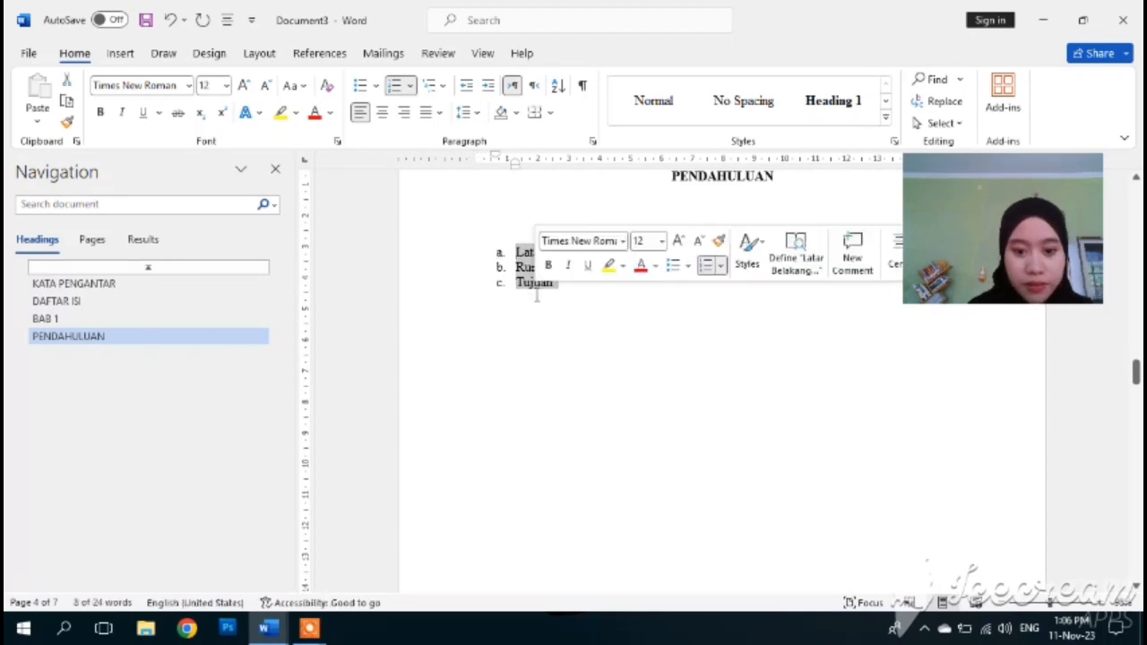
{"action": "left_click", "coordinate": [838, 115]}
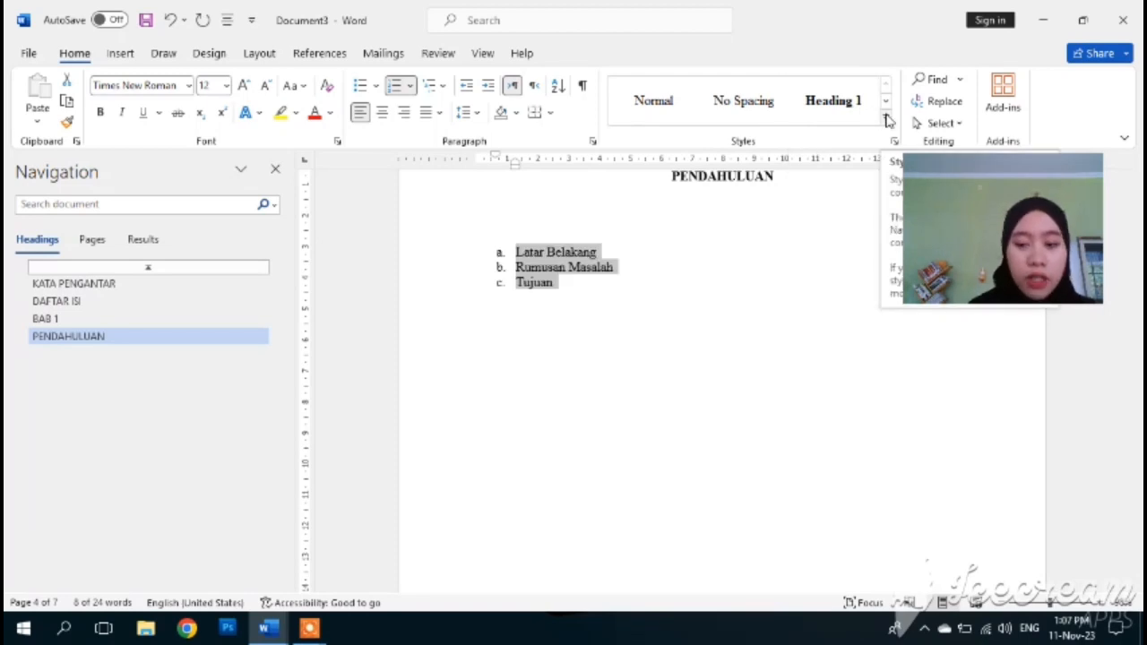
{"action": "left_click", "coordinate": [886, 120]}
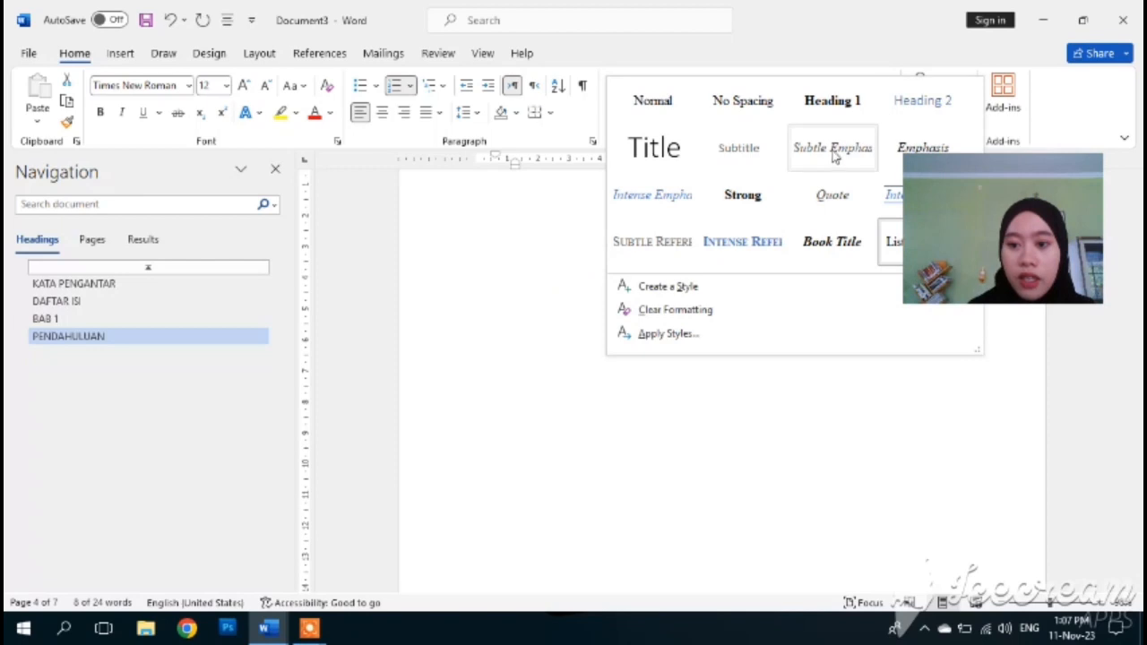
{"action": "right_click", "coordinate": [923, 108]}
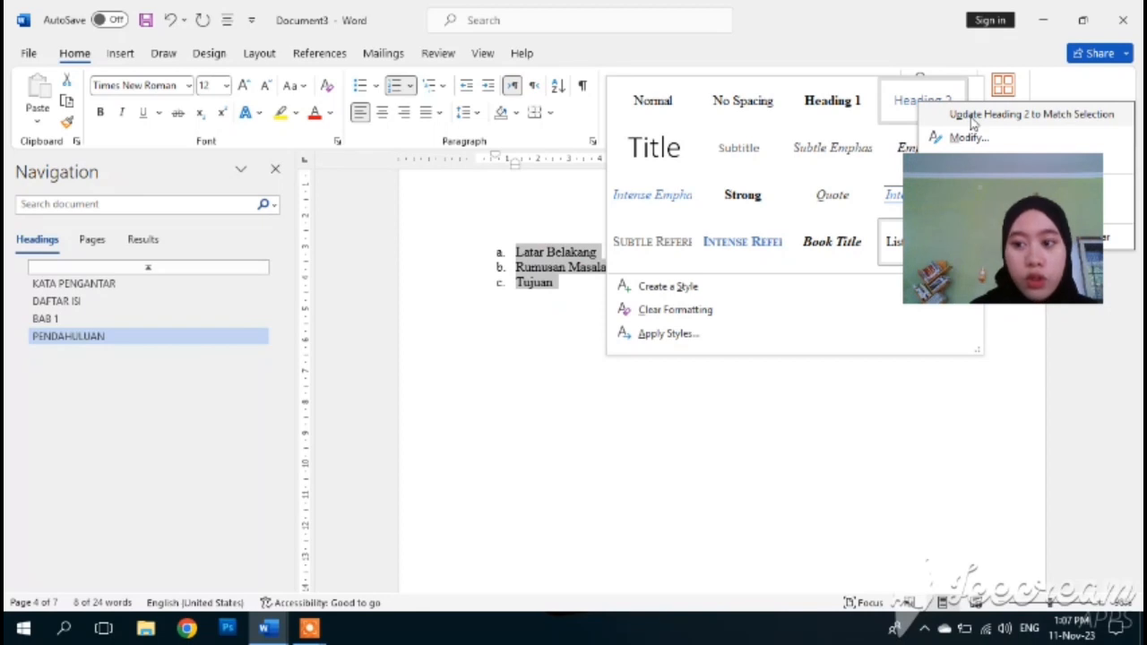
{"action": "left_click", "coordinate": [974, 117]}
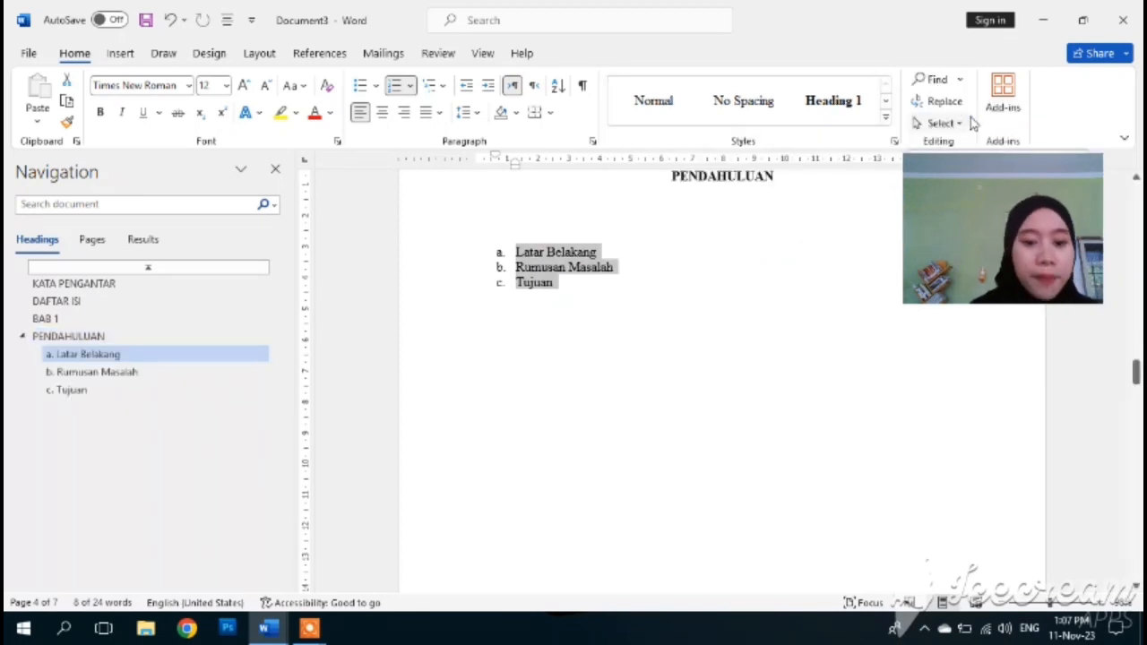
{"action": "left_click", "coordinate": [713, 224]}
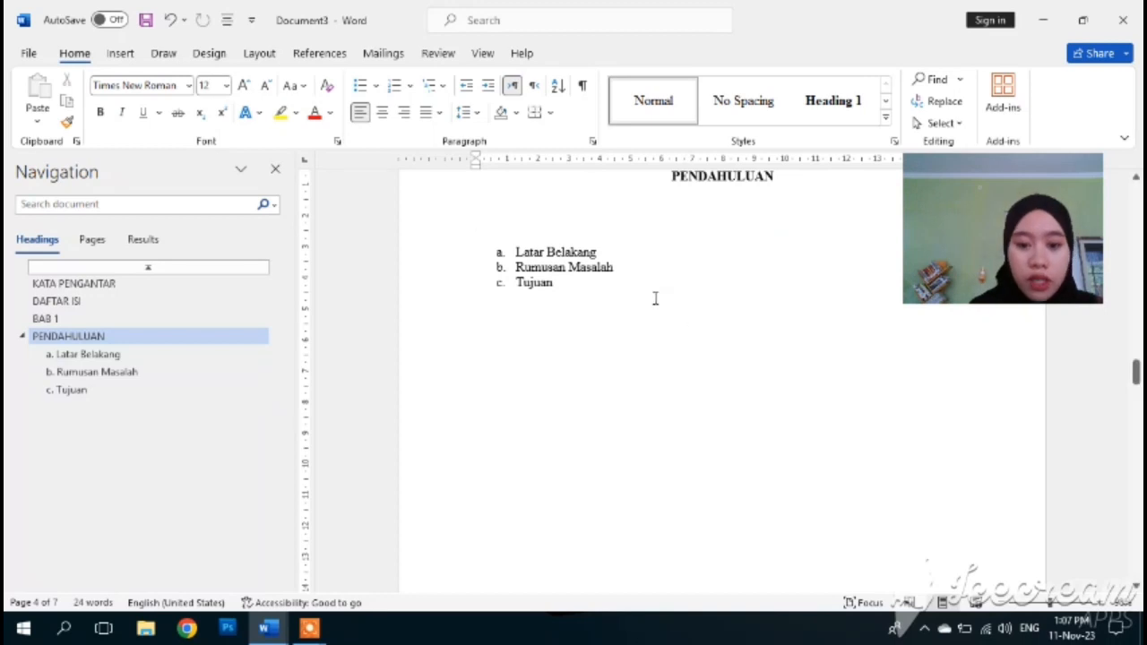
- Apply Heading 1 to the BAB II PEMBAHASAN and BAB III PENUTUP titles
{"action": "scroll", "coordinate": [657, 256], "scroll_direction": "down", "scroll_amount": 1}
{"action": "scroll", "coordinate": [658, 256], "scroll_direction": "up", "scroll_amount": 6}
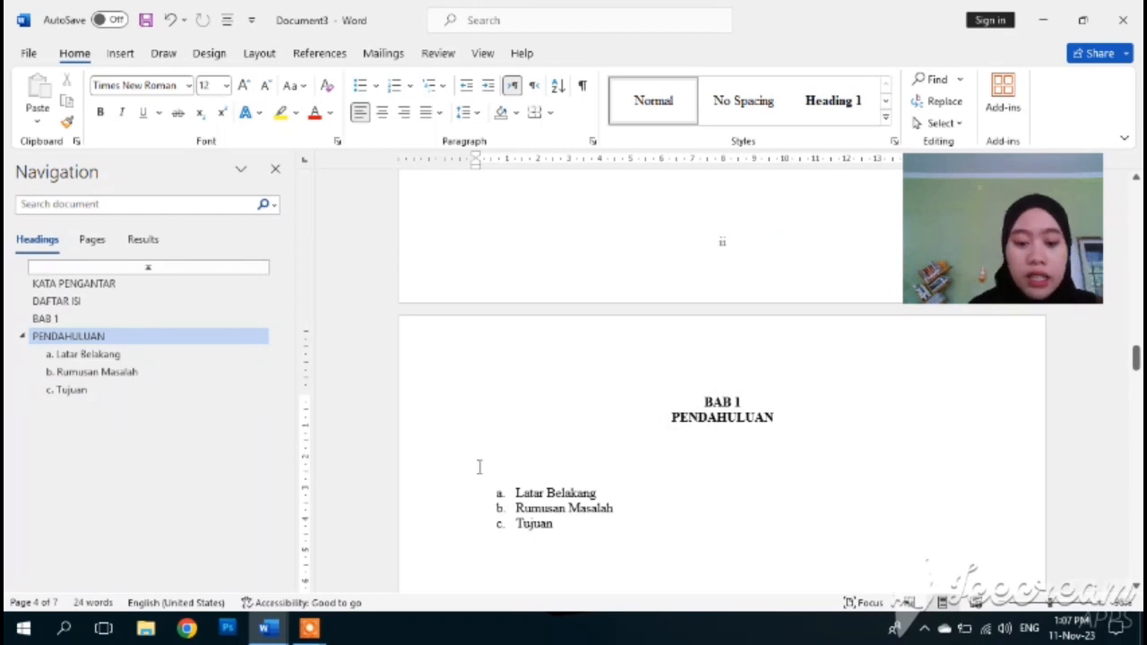
{"action": "scroll", "coordinate": [628, 574], "scroll_direction": "down", "scroll_amount": 10}
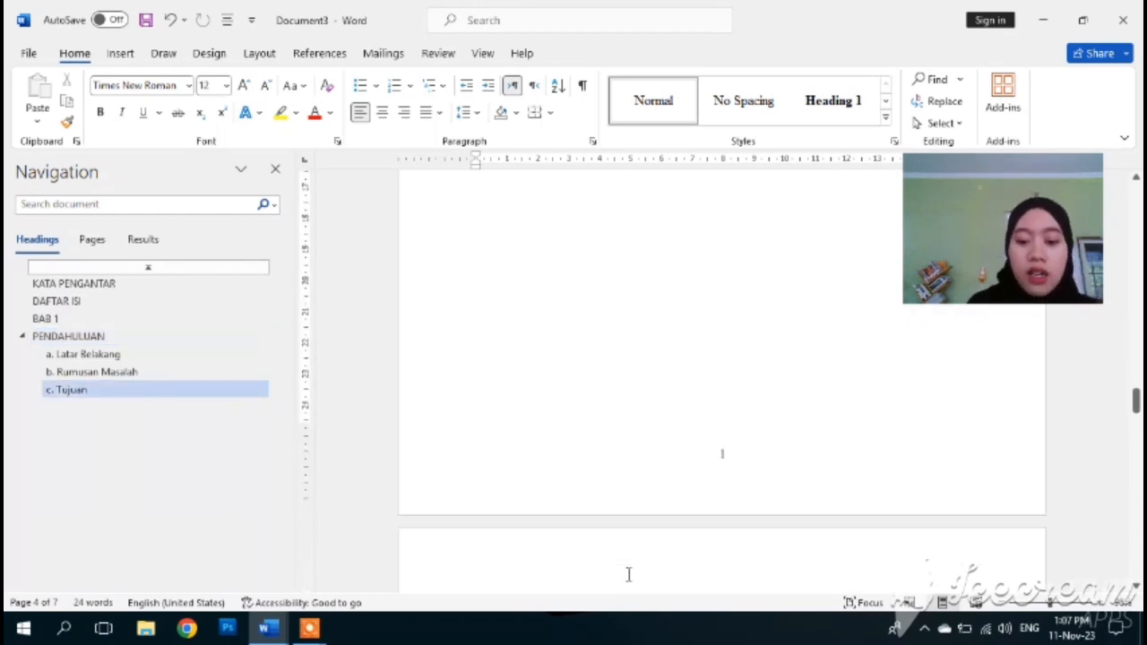
{"action": "left_click_drag", "start_coordinate": [717, 317], "coordinate": [788, 338]}
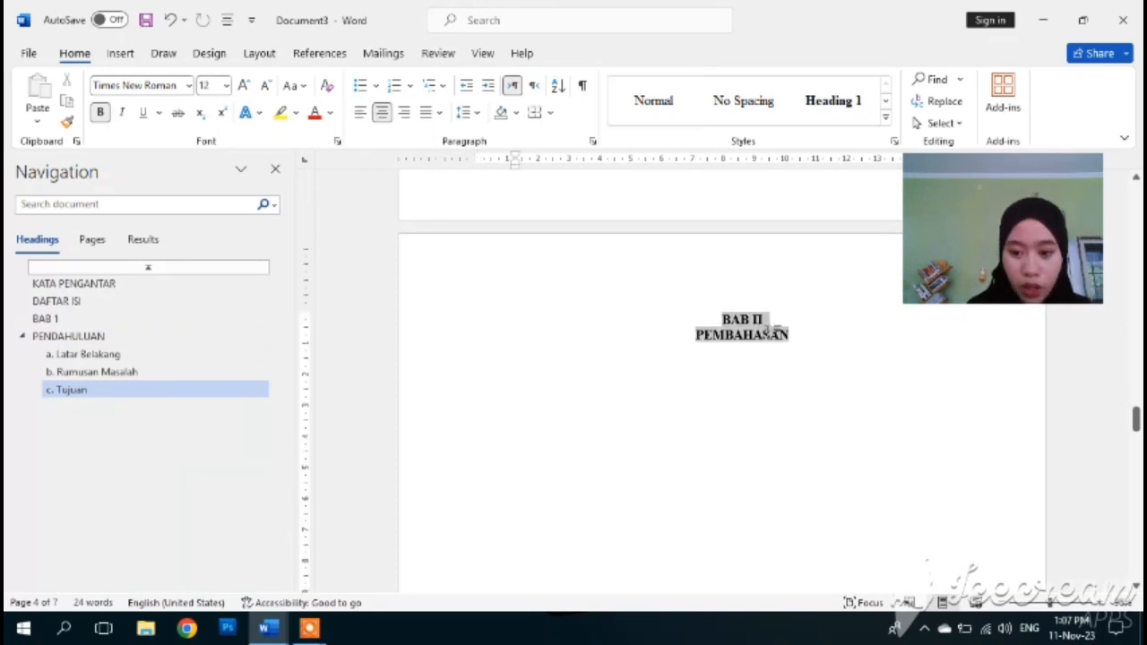
{"action": "left_click", "coordinate": [843, 106]}
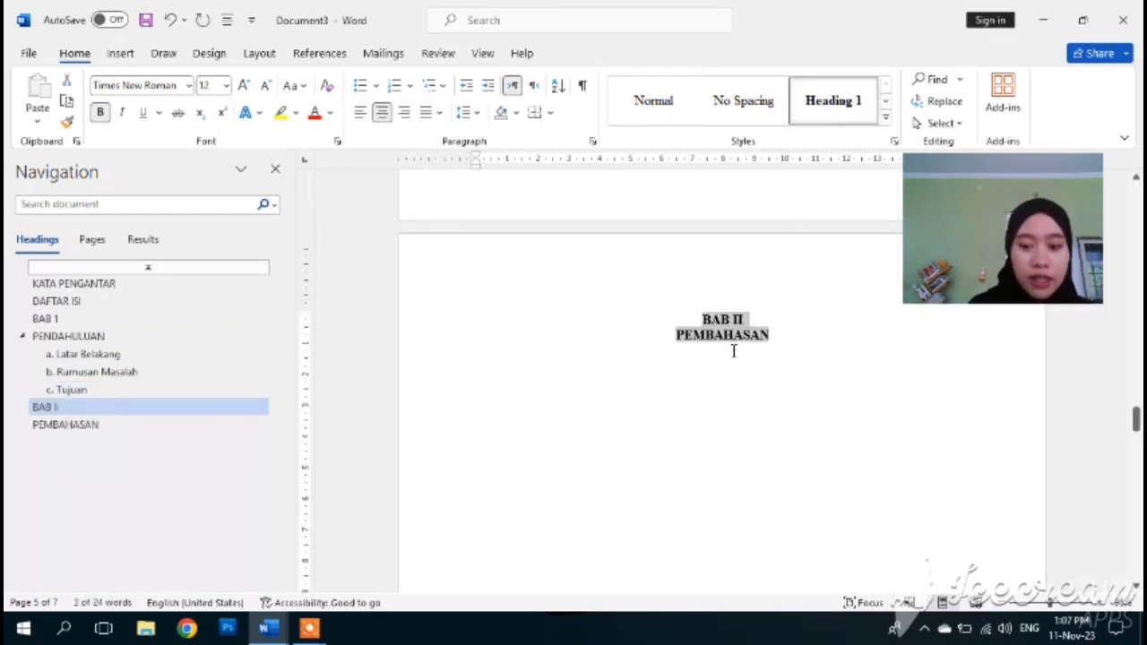
{"action": "scroll", "coordinate": [733, 351], "scroll_direction": "down", "scroll_amount": 2}
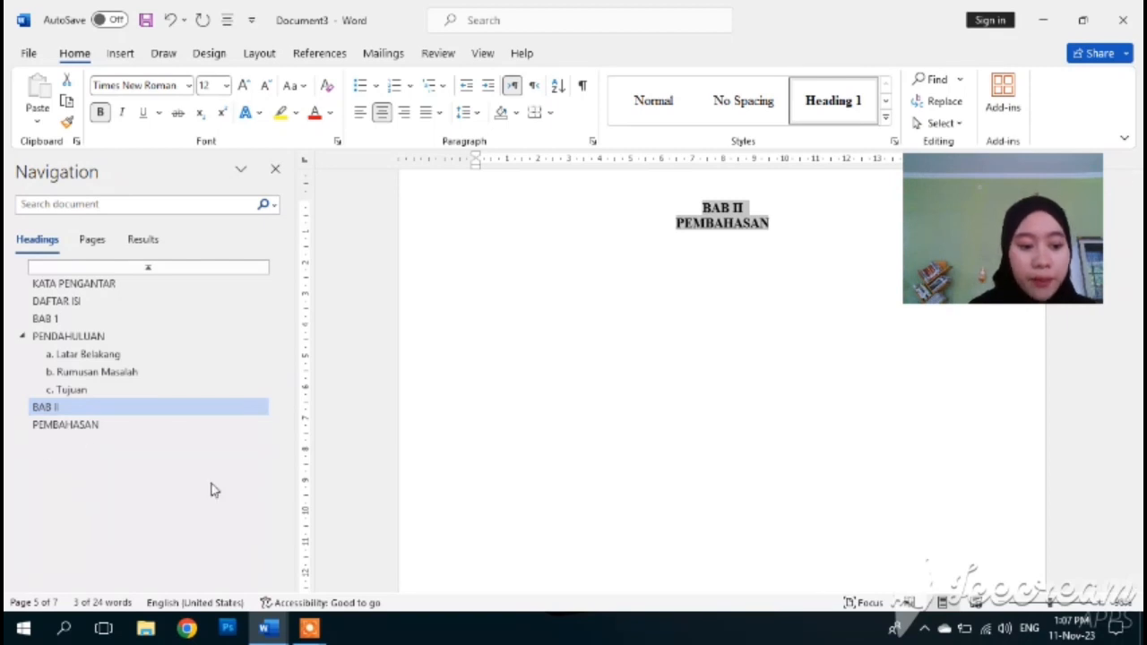
{"action": "scroll", "coordinate": [558, 386], "scroll_direction": "down", "scroll_amount": 8}
{"action": "scroll", "coordinate": [559, 387], "scroll_direction": "down", "scroll_amount": 5}
{"action": "left_click_drag", "start_coordinate": [715, 405], "coordinate": [773, 427]}
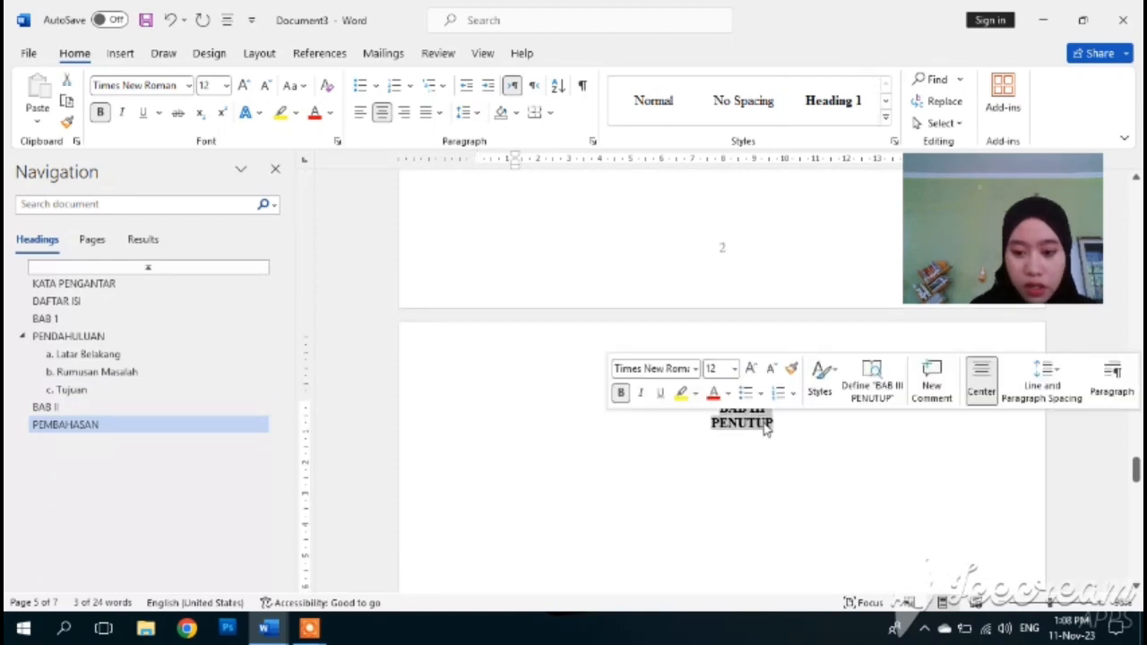
{"action": "left_click", "coordinate": [847, 112]}
- Apply Heading 1 to the DAFTAR PUSTAKA title
{"action": "scroll", "coordinate": [767, 284], "scroll_direction": "down", "scroll_amount": 10}
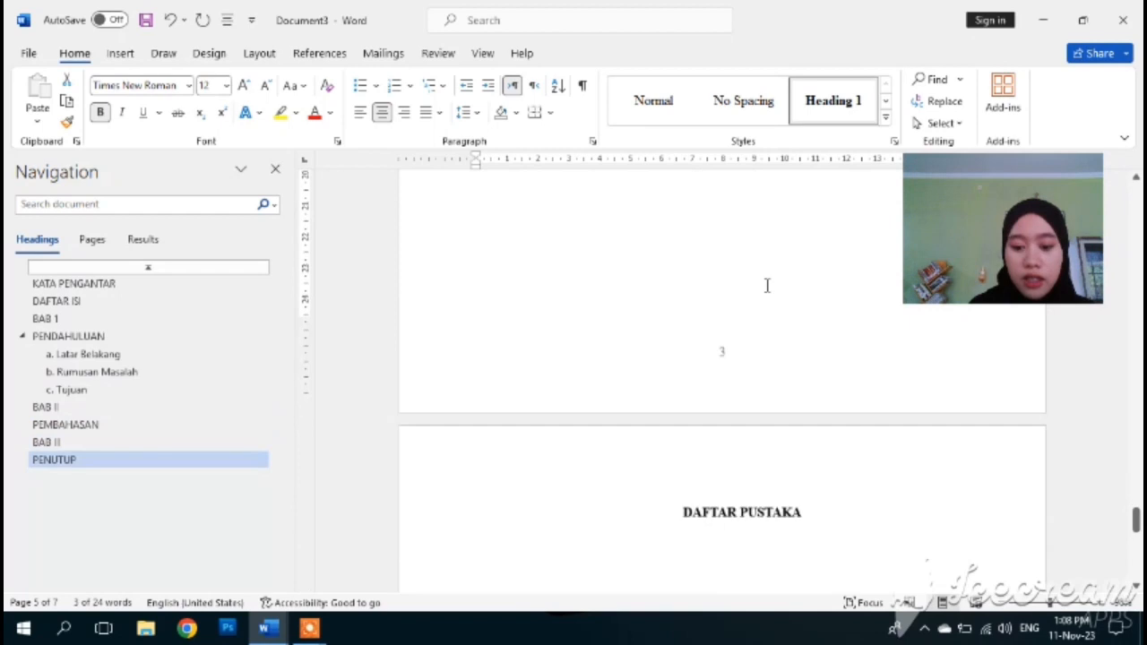
{"action": "scroll", "coordinate": [766, 284], "scroll_direction": "down", "scroll_amount": 2}
{"action": "left_click_drag", "start_coordinate": [683, 446], "coordinate": [800, 448]}
{"action": "left_click", "coordinate": [838, 102]}
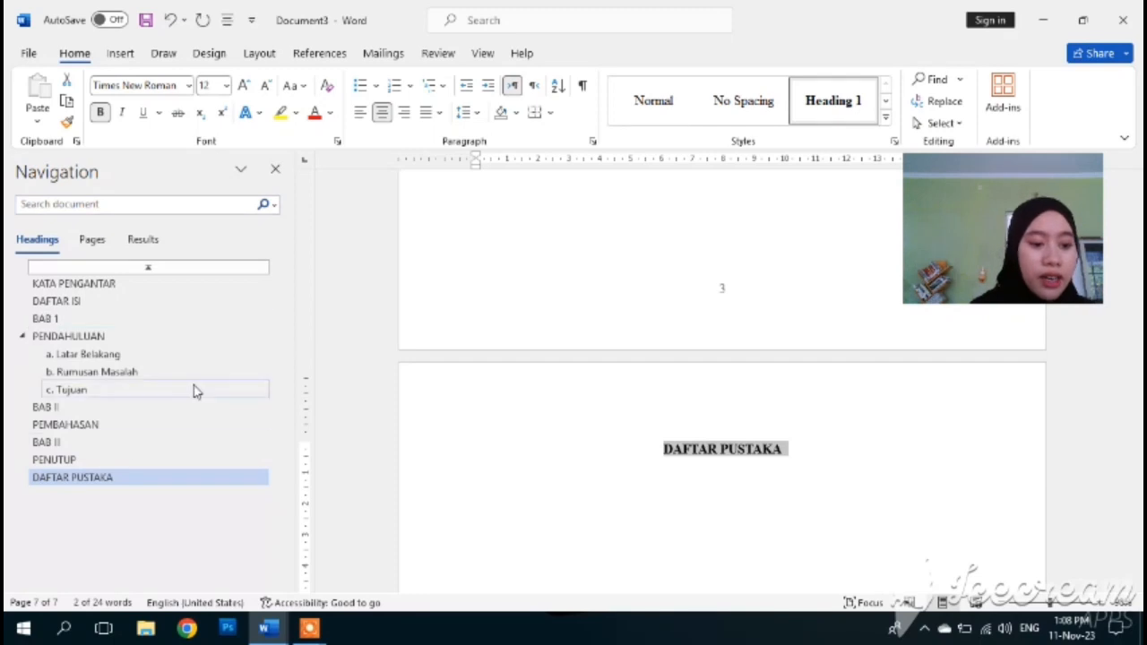
{"action": "left_click", "coordinate": [238, 479]}
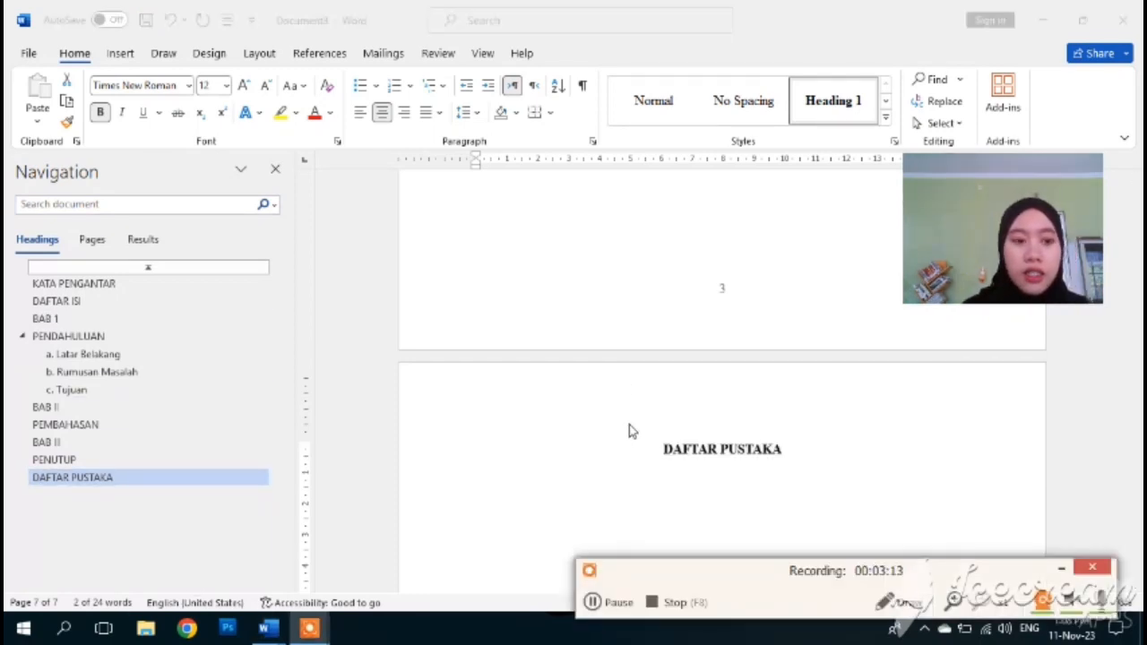
{"action": "scroll", "coordinate": [629, 431], "scroll_direction": "up", "scroll_amount": 10}
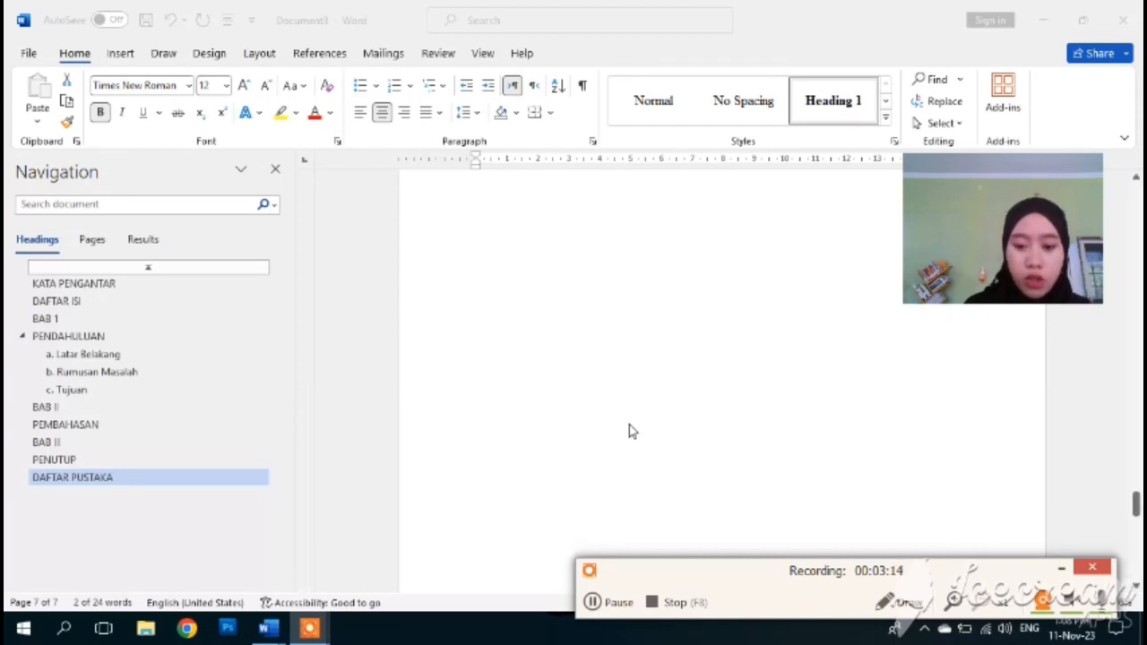
- Add a new empty line right after the DAFTAR ISI heading
{"action": "scroll", "coordinate": [629, 432], "scroll_direction": "up", "scroll_amount": 10}
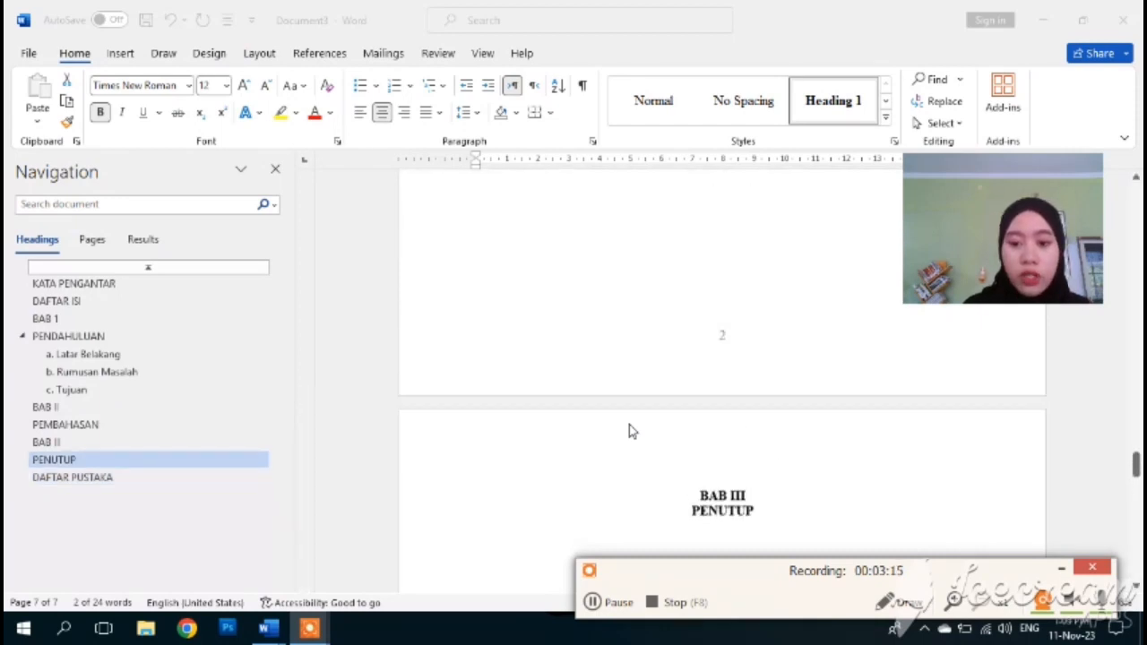
{"action": "scroll", "coordinate": [629, 431], "scroll_direction": "up", "scroll_amount": 10}
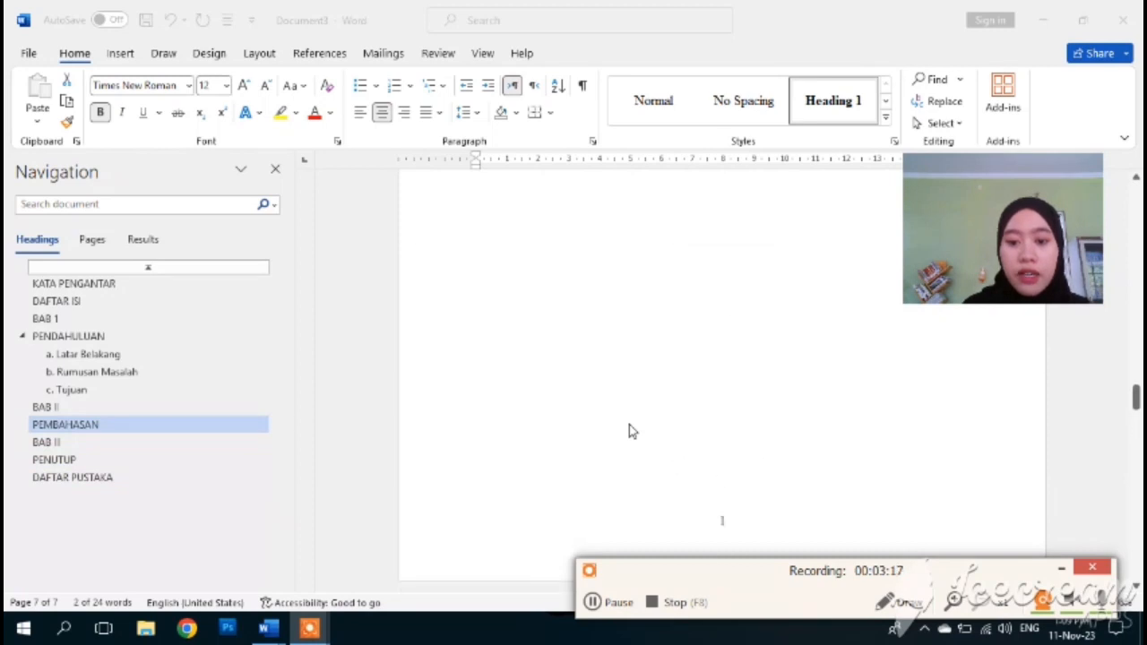
{"action": "scroll", "coordinate": [629, 427], "scroll_direction": "up", "scroll_amount": 10}
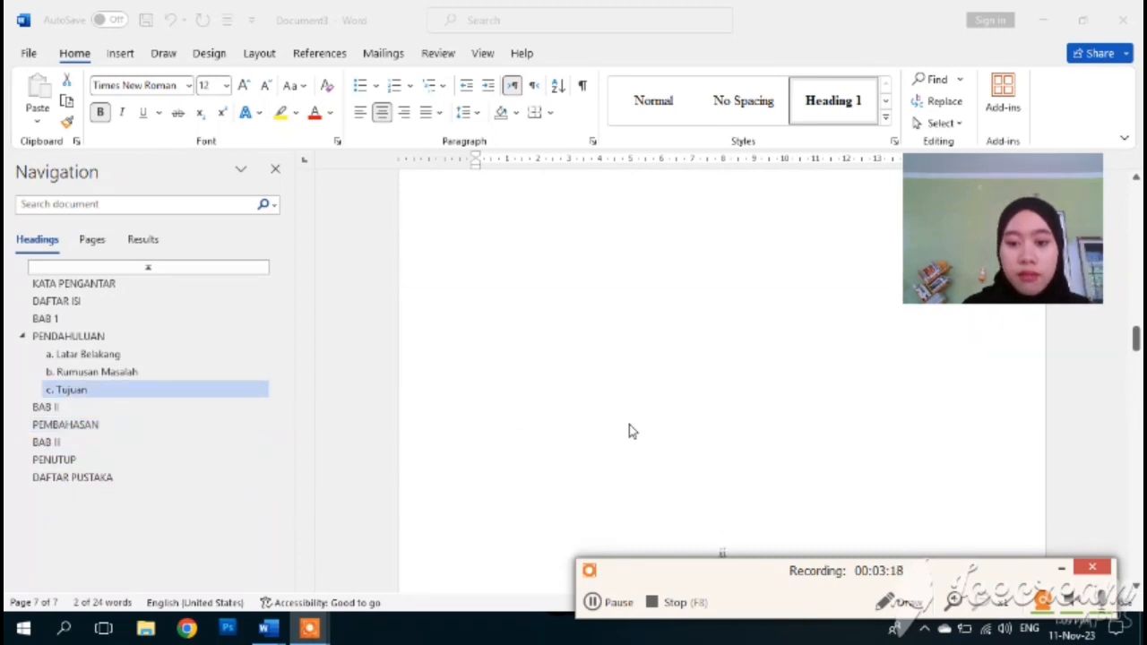
{"action": "scroll", "coordinate": [629, 431], "scroll_direction": "up", "scroll_amount": 3}
{"action": "scroll", "coordinate": [629, 431], "scroll_direction": "down", "scroll_amount": 3}
{"action": "scroll", "coordinate": [629, 426], "scroll_direction": "down", "scroll_amount": 1}
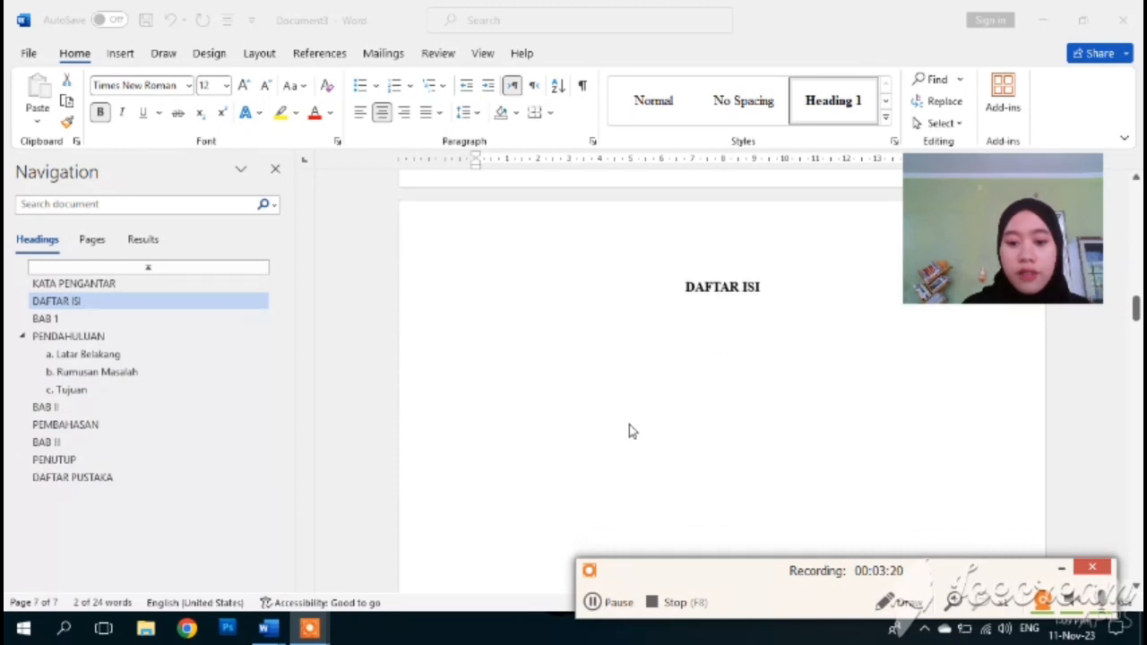
{"action": "left_click", "coordinate": [768, 283]}
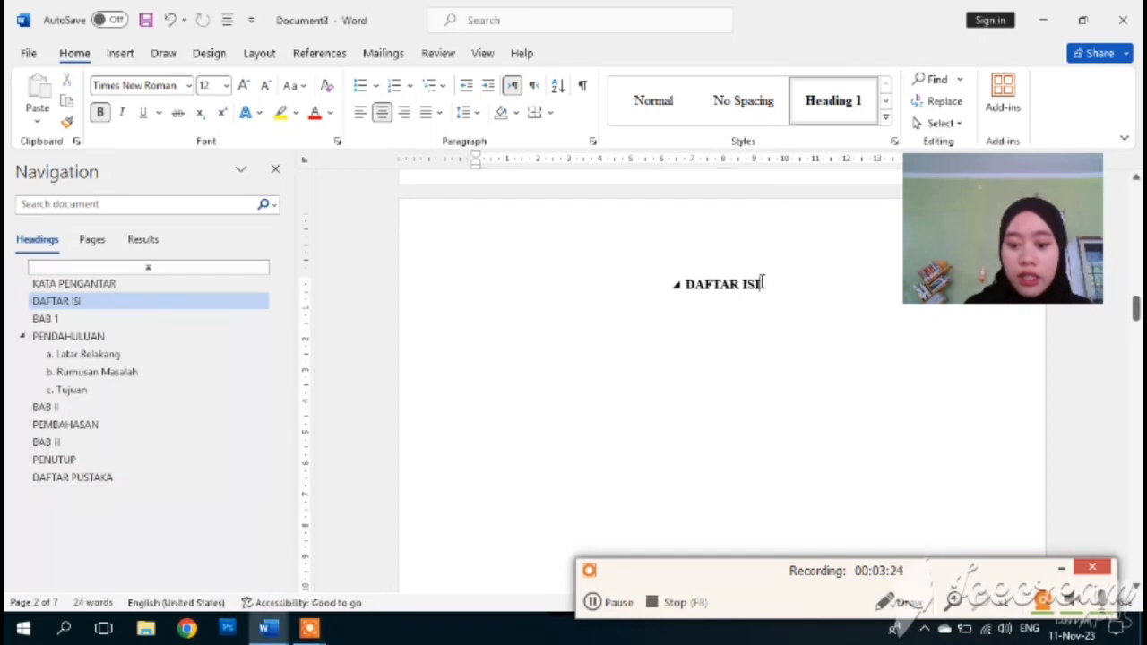
{"action": "key", "text": "Return"}
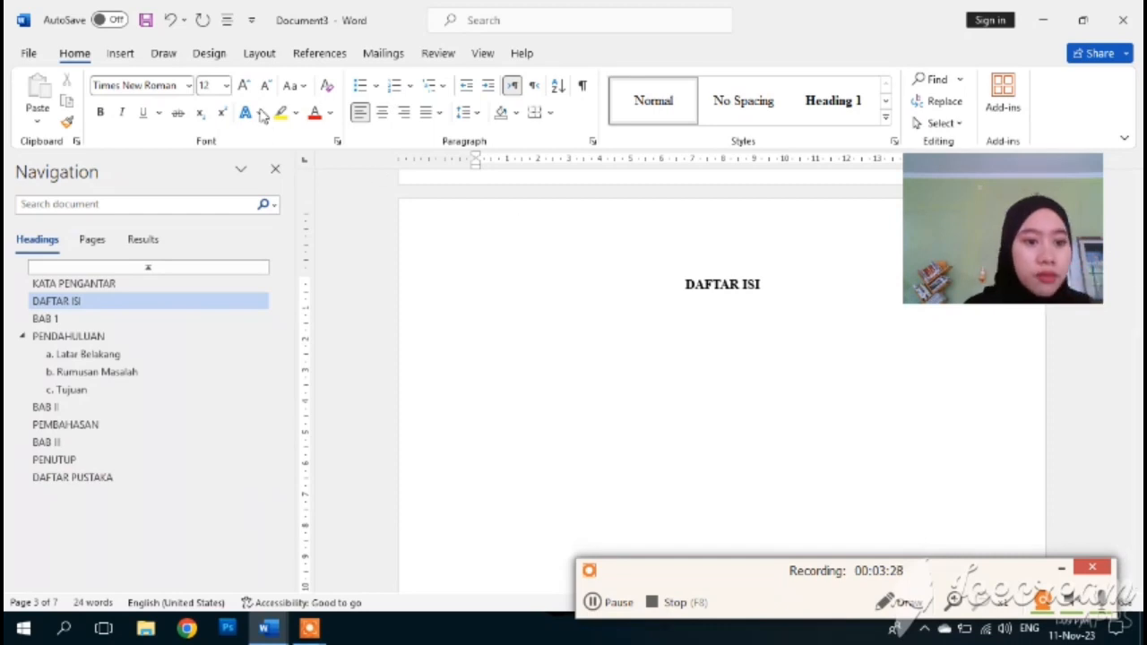
{"action": "left_click", "coordinate": [320, 54]}
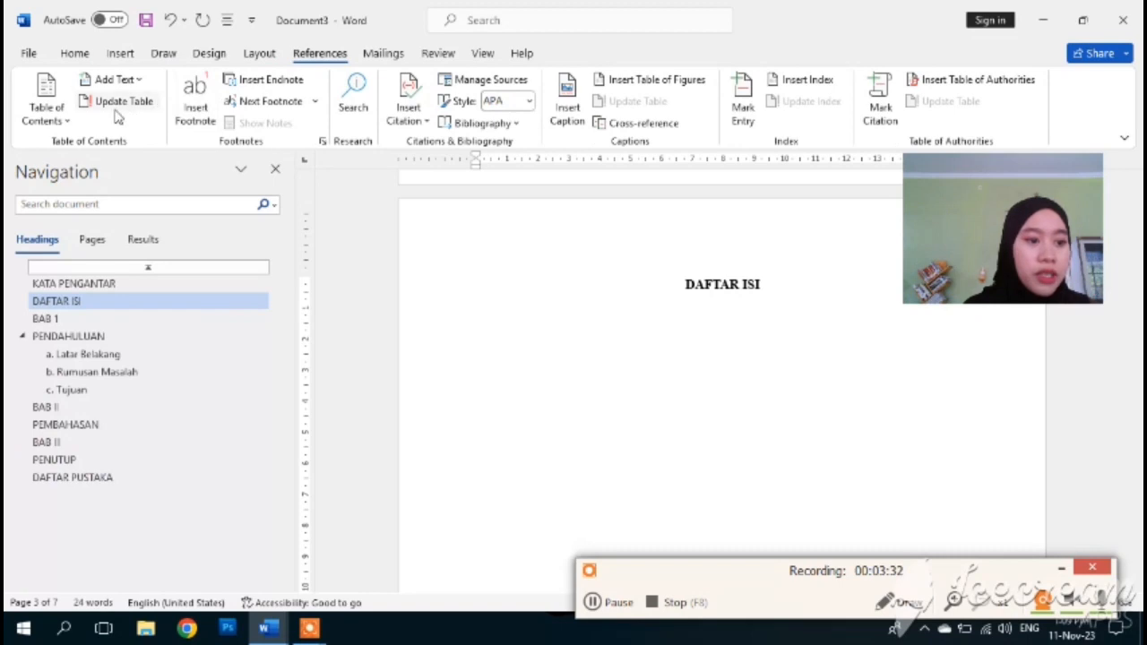
- Insert an Automatic Table 1 table of contents below DAFTAR ISI
{"action": "left_click", "coordinate": [66, 124]}
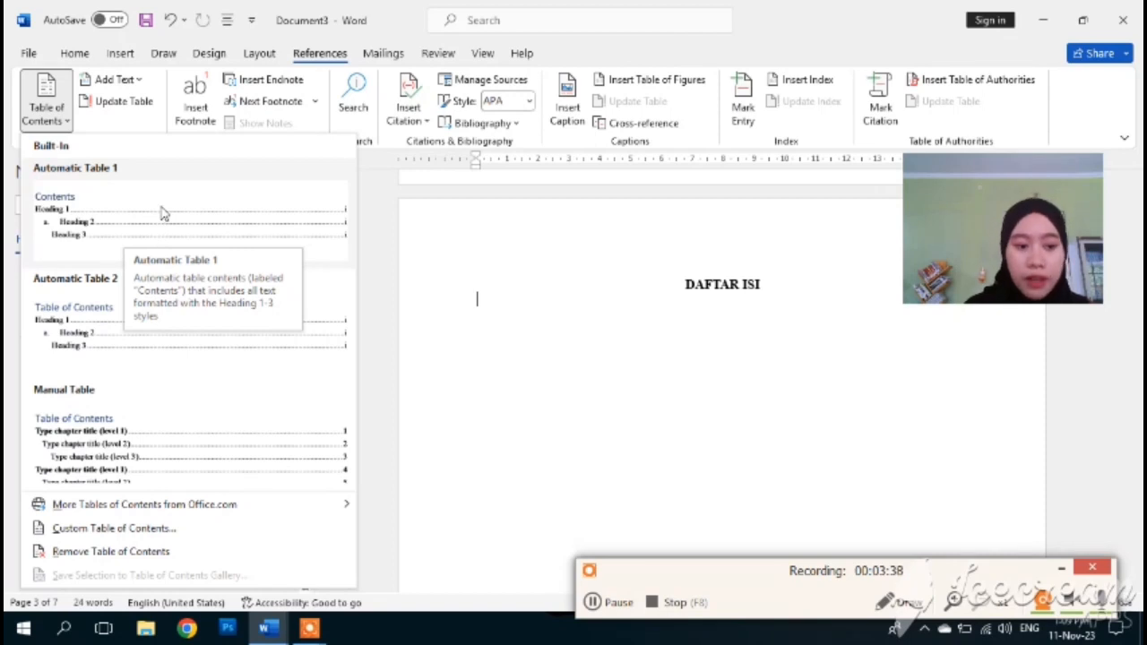
{"action": "left_click", "coordinate": [162, 212]}
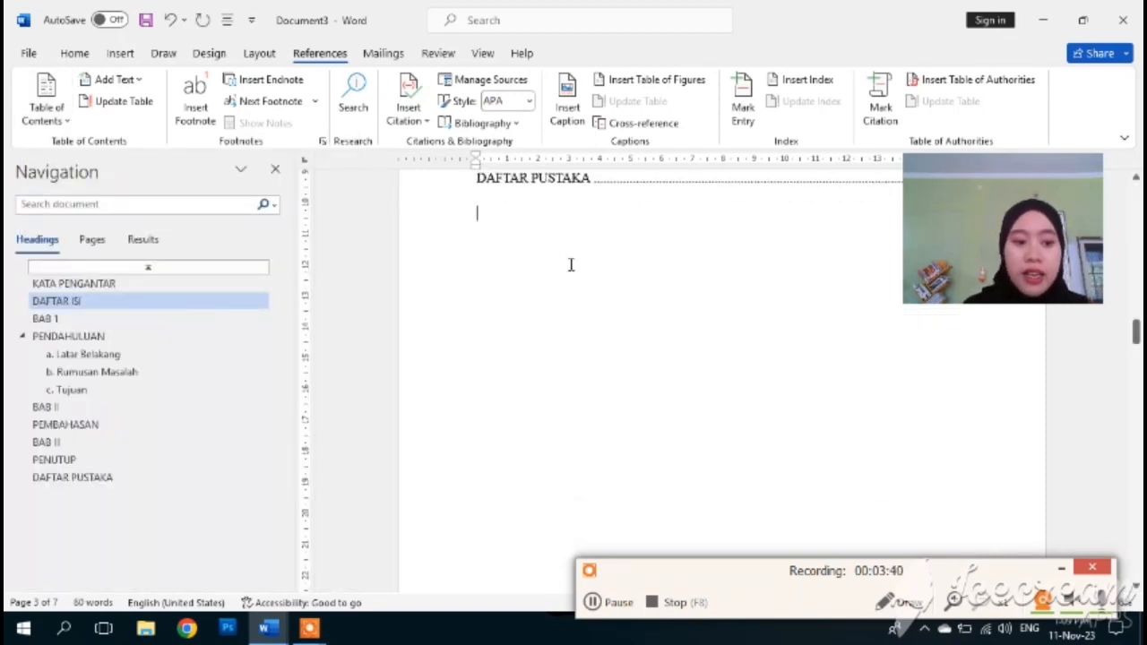
{"action": "scroll", "coordinate": [576, 264], "scroll_direction": "up", "scroll_amount": 6}
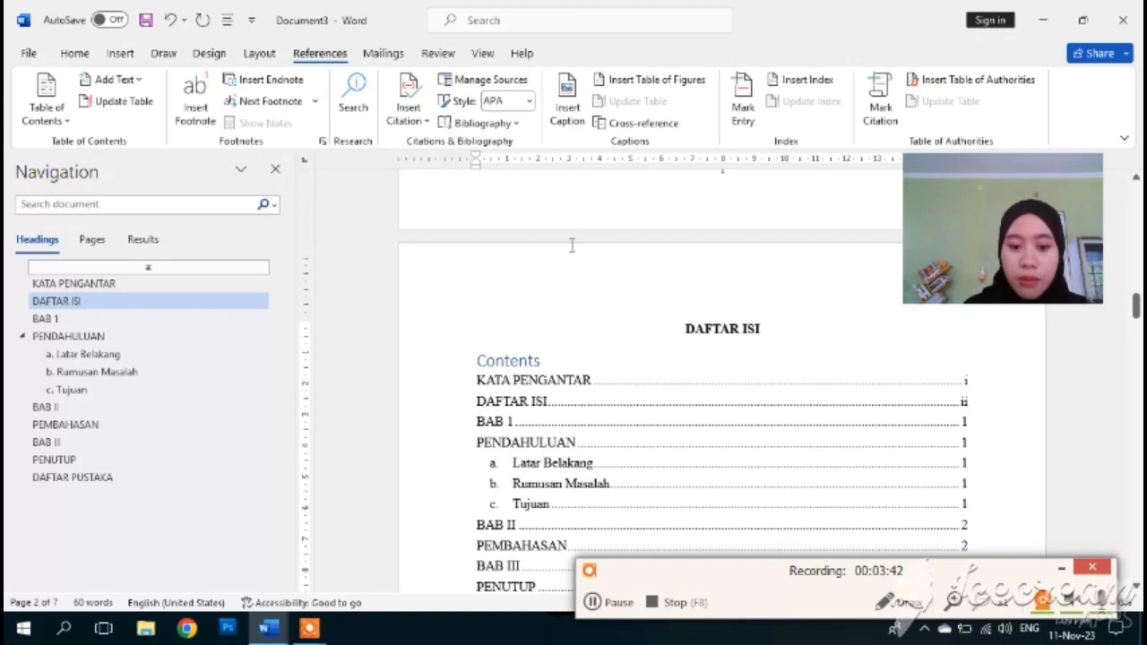
{"action": "scroll", "coordinate": [600, 335], "scroll_direction": "down", "scroll_amount": 1}
{"action": "scroll", "coordinate": [600, 335], "scroll_direction": "down", "scroll_amount": 2}
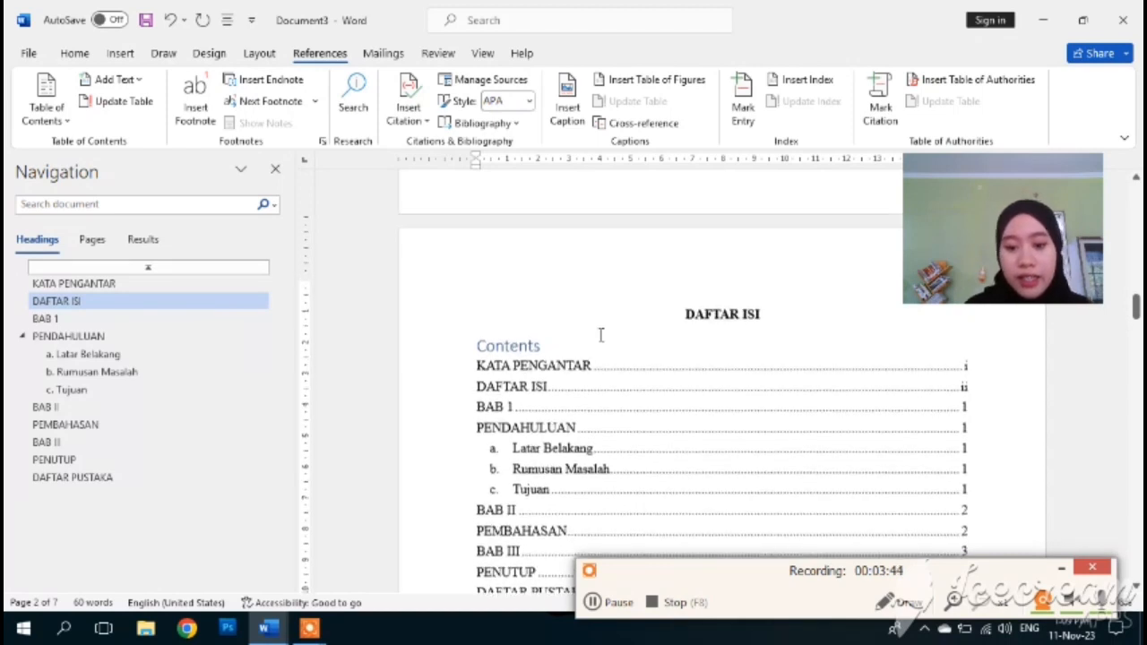
{"action": "scroll", "coordinate": [600, 334], "scroll_direction": "up", "scroll_amount": 3}
- Delete the table of contents' own Contents title
{"action": "left_click", "coordinate": [578, 388]}
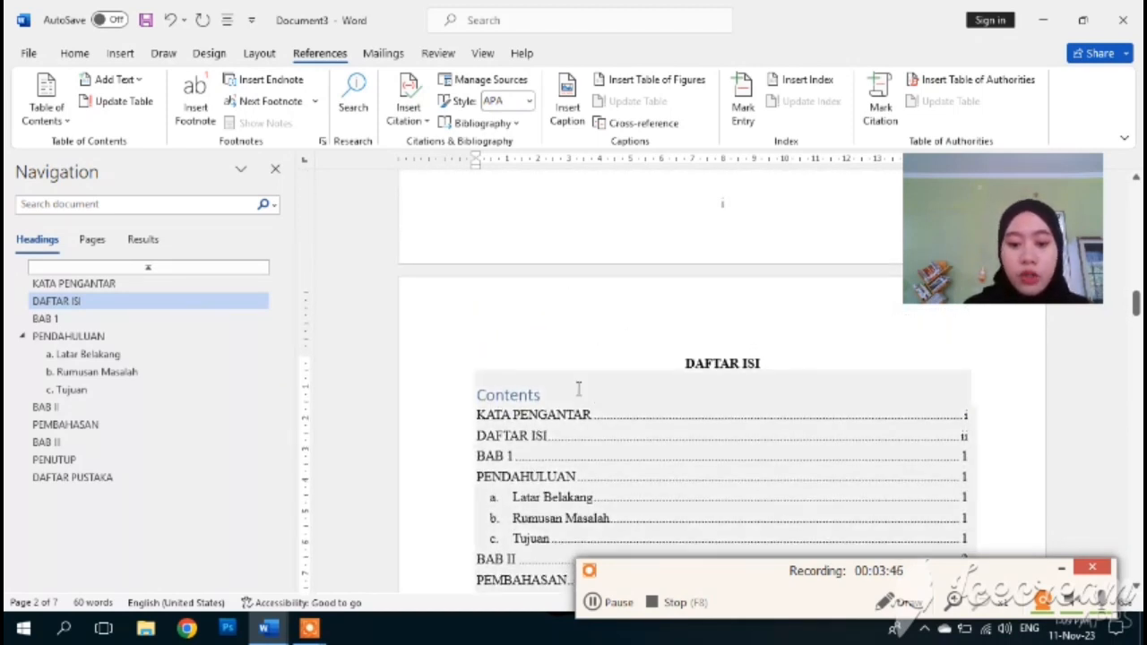
{"action": "key", "text": "BackSpace"}
{"action": "key", "text": "BackSpace"}
{"action": "key", "text": "BackSpace"}
{"action": "key", "text": "BackSpace"}
{"action": "key", "text": "BackSpace"}
{"action": "key", "text": "BackSpace"}
{"action": "key", "text": "BackSpace"}
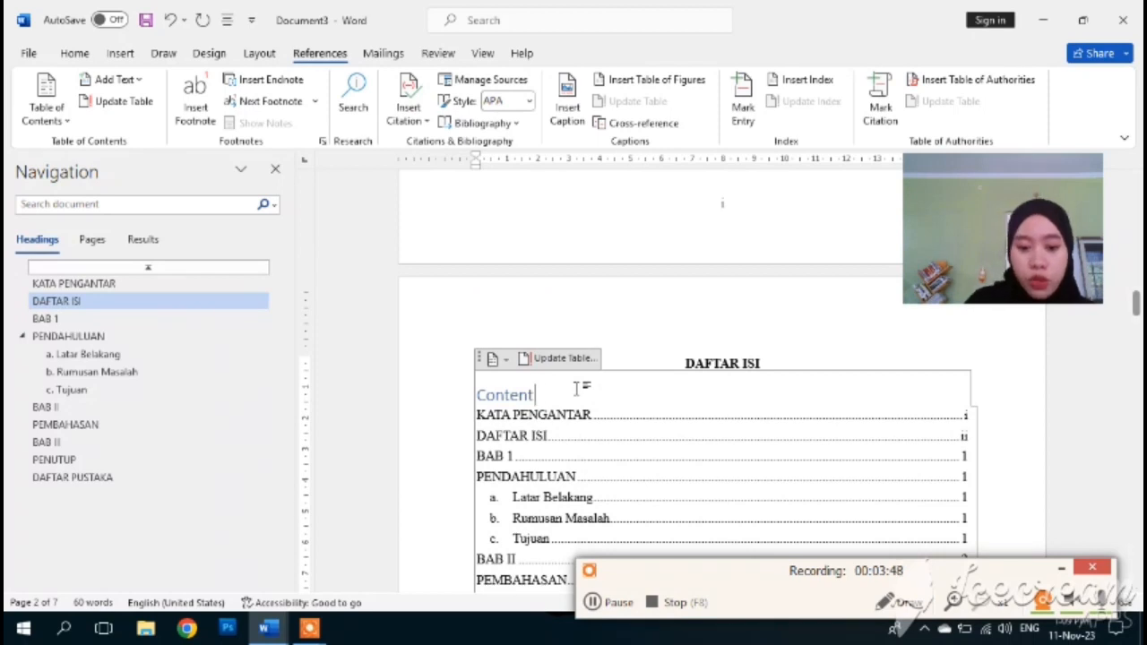
{"action": "key", "text": "BackSpace"}
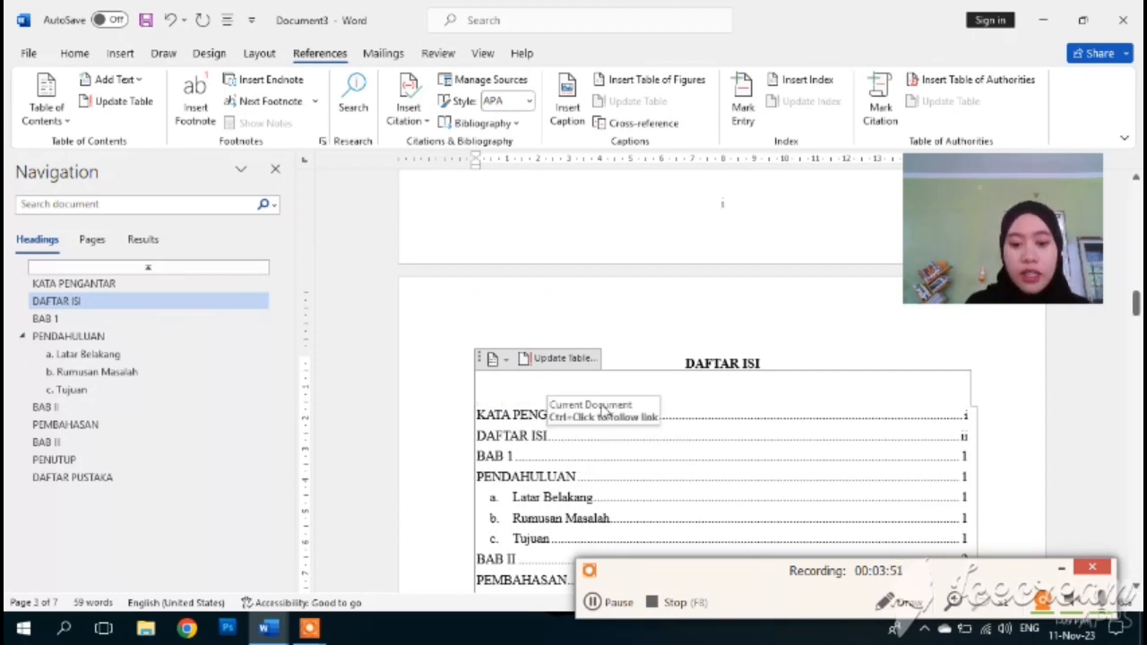
{"action": "left_click", "coordinate": [607, 290]}
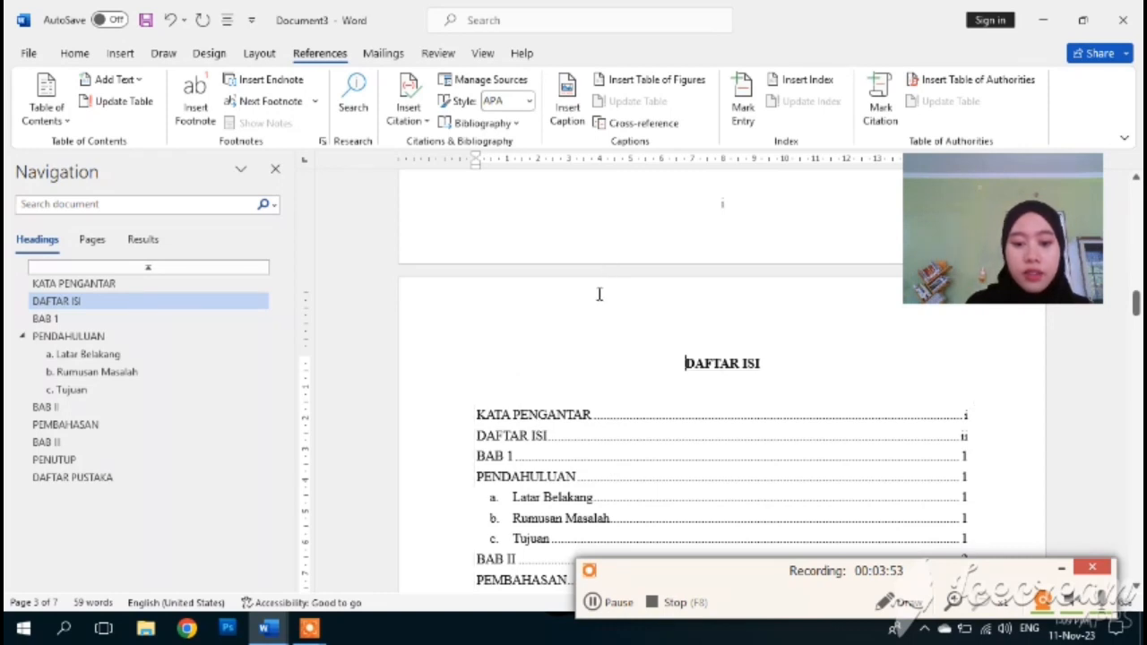
{"action": "scroll", "coordinate": [554, 333], "scroll_direction": "down", "scroll_amount": 3}
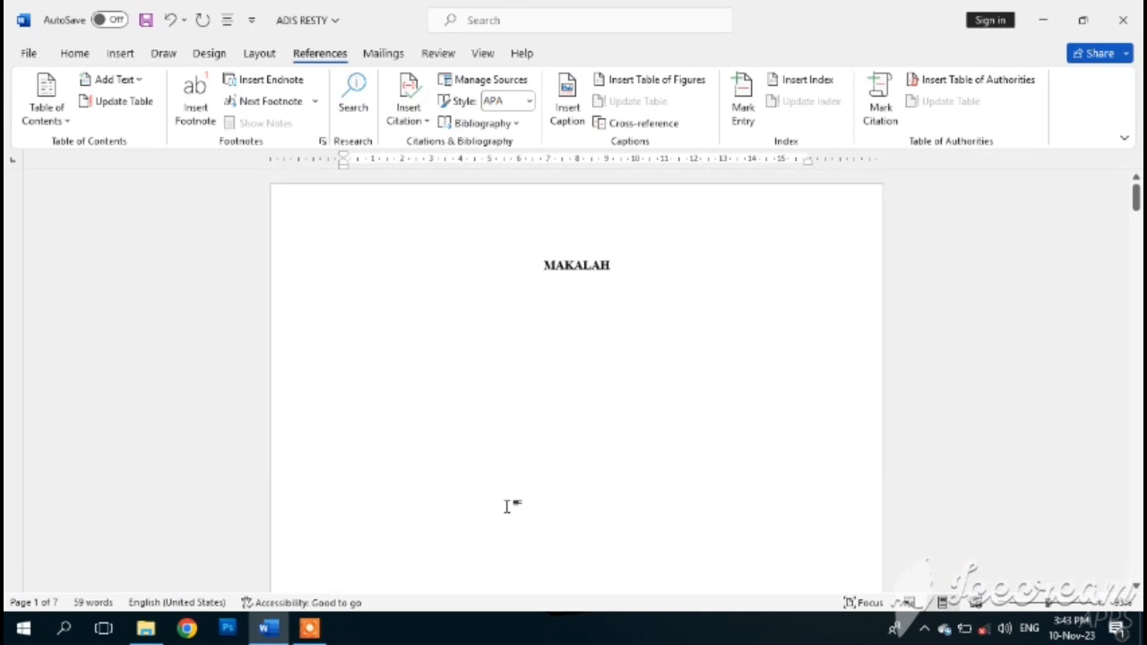
- Scroll to the DAFTAR PUSTAKA page and place the cursor right after its heading
{"action": "scroll", "coordinate": [507, 504], "scroll_direction": "down", "scroll_amount": 8}
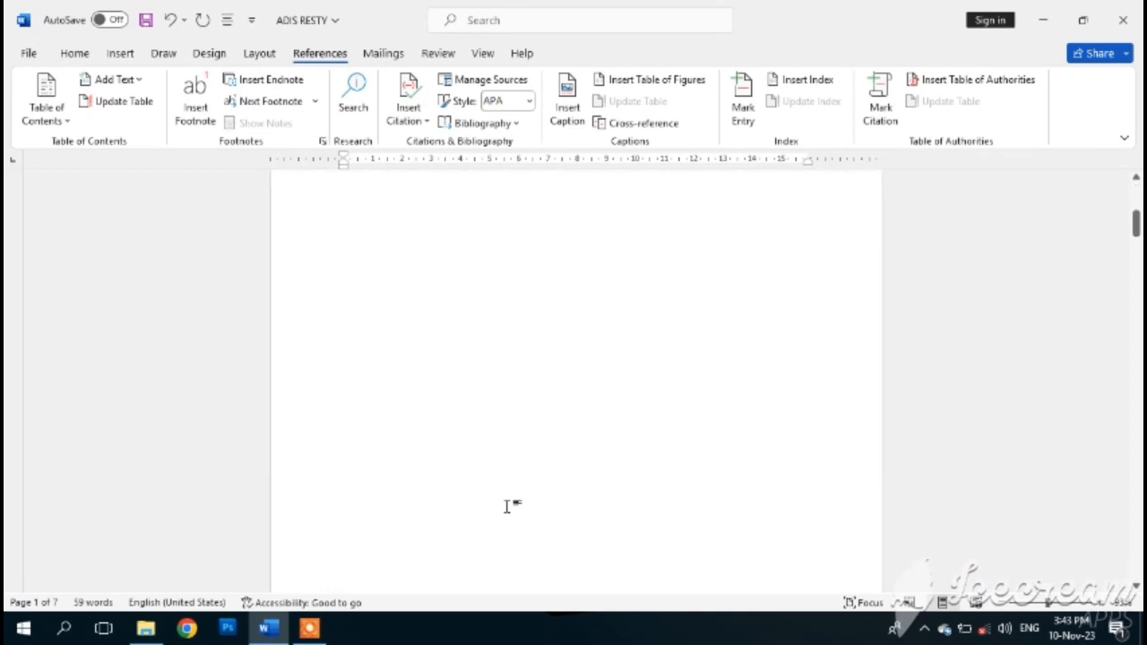
{"action": "scroll", "coordinate": [507, 504], "scroll_direction": "down", "scroll_amount": 15}
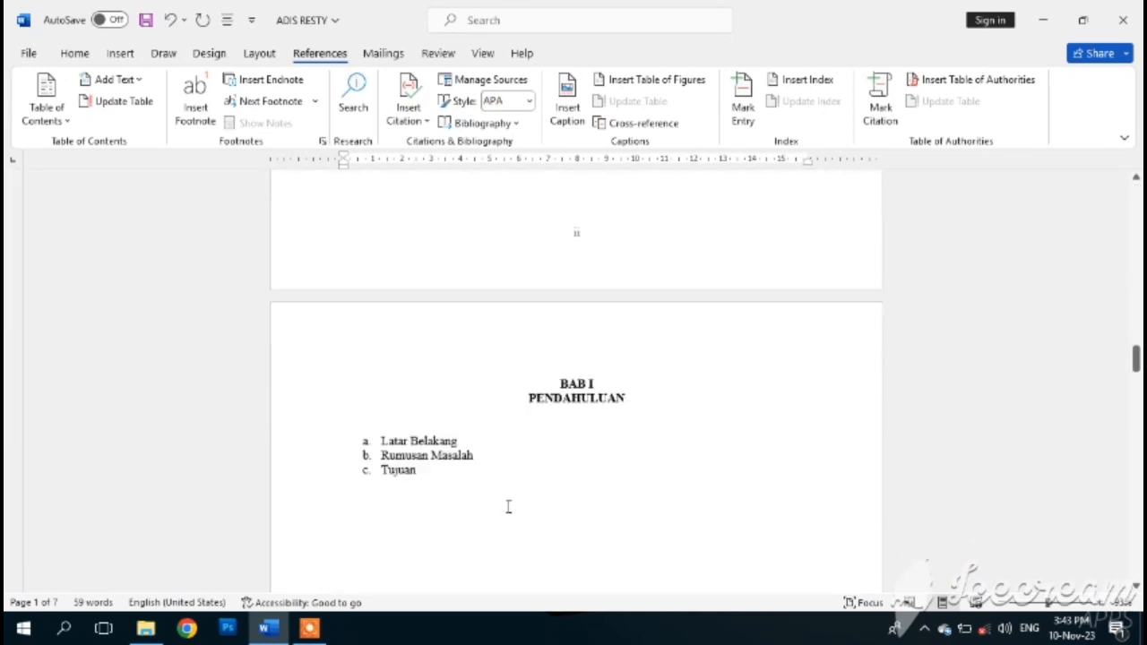
{"action": "scroll", "coordinate": [508, 507], "scroll_direction": "down", "scroll_amount": 5}
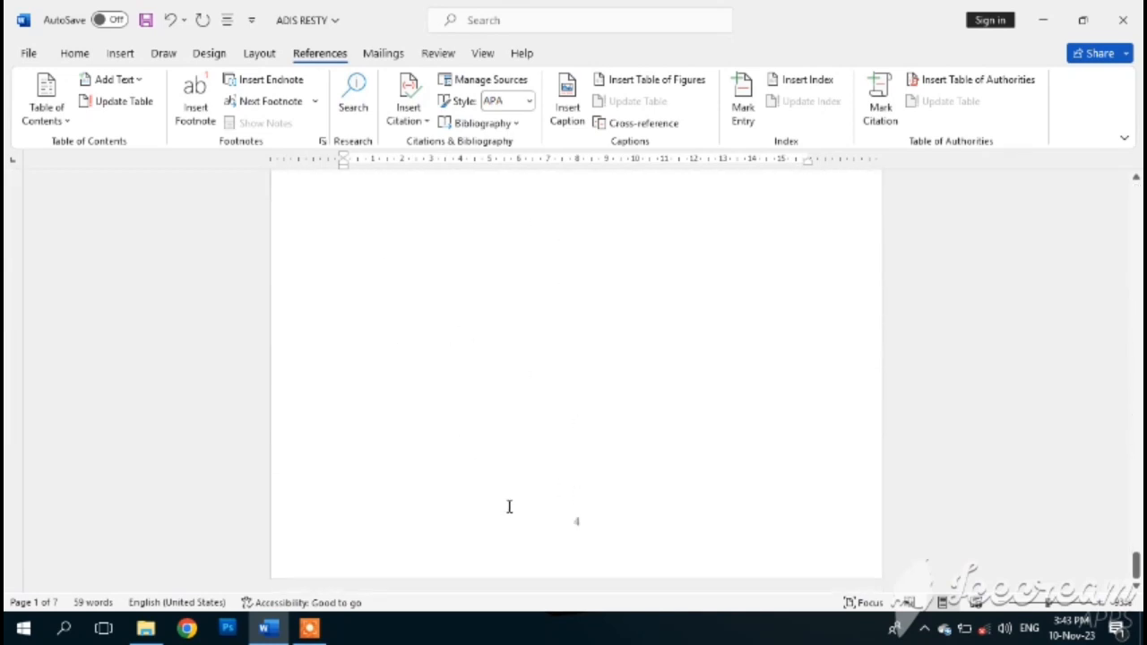
{"action": "scroll", "coordinate": [509, 507], "scroll_direction": "down", "scroll_amount": 10}
{"action": "left_click", "coordinate": [683, 310]}
{"action": "left_click", "coordinate": [651, 284]}
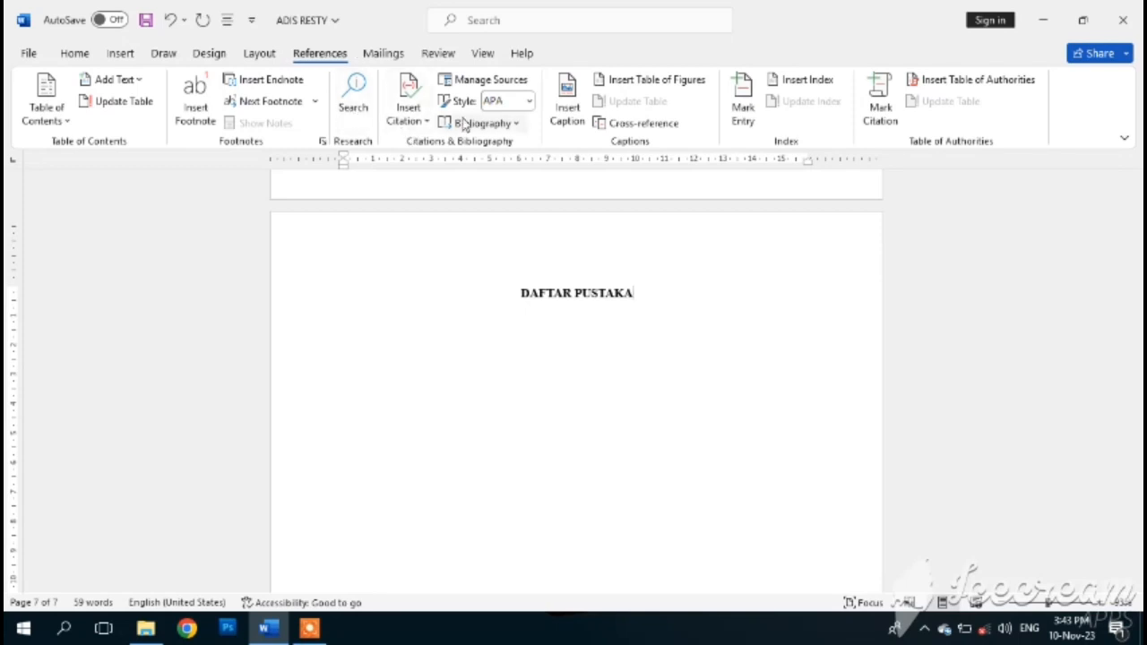
- Keep APA as the citation style and begin adding a new citation source
{"action": "left_click", "coordinate": [530, 101]}
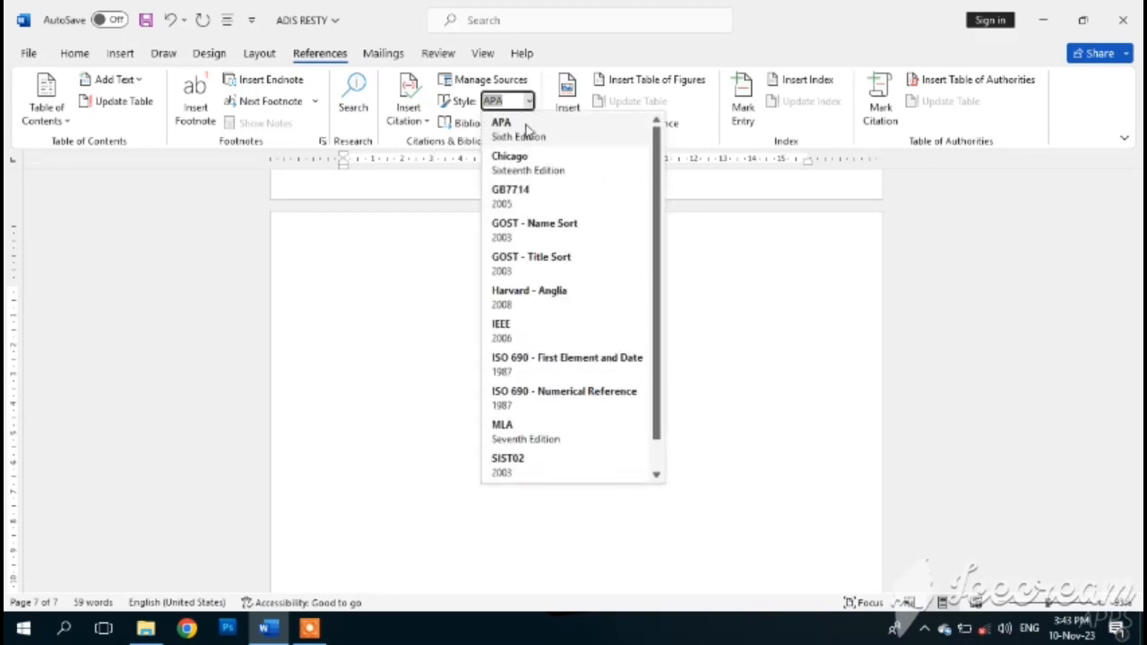
{"action": "left_click", "coordinate": [527, 130]}
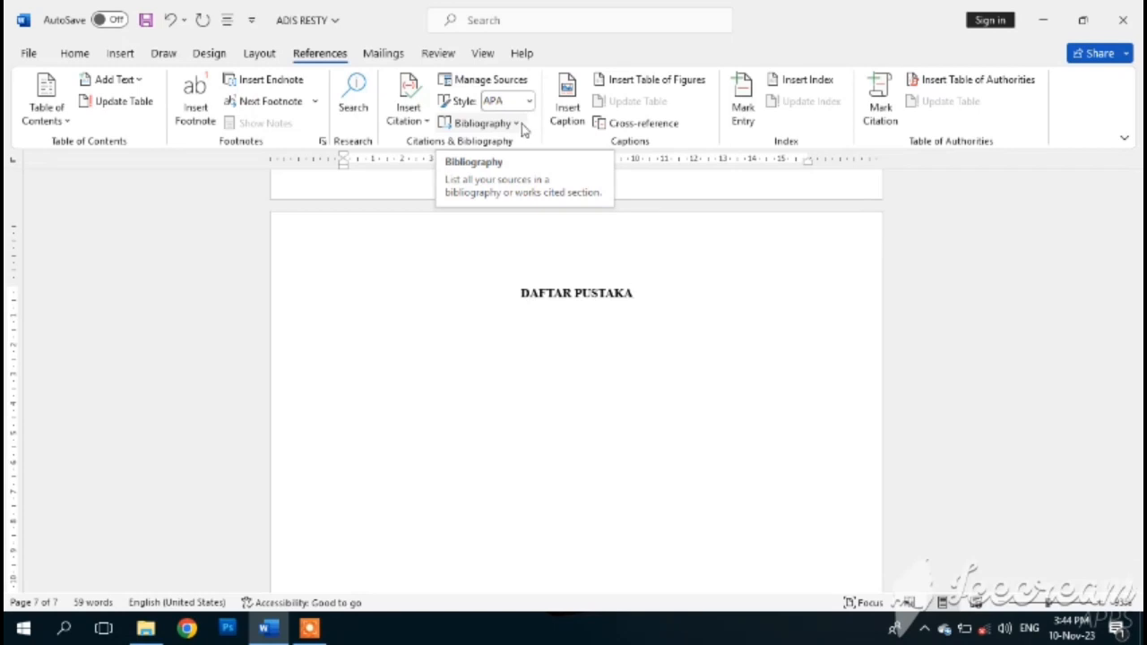
{"action": "left_click", "coordinate": [415, 107]}
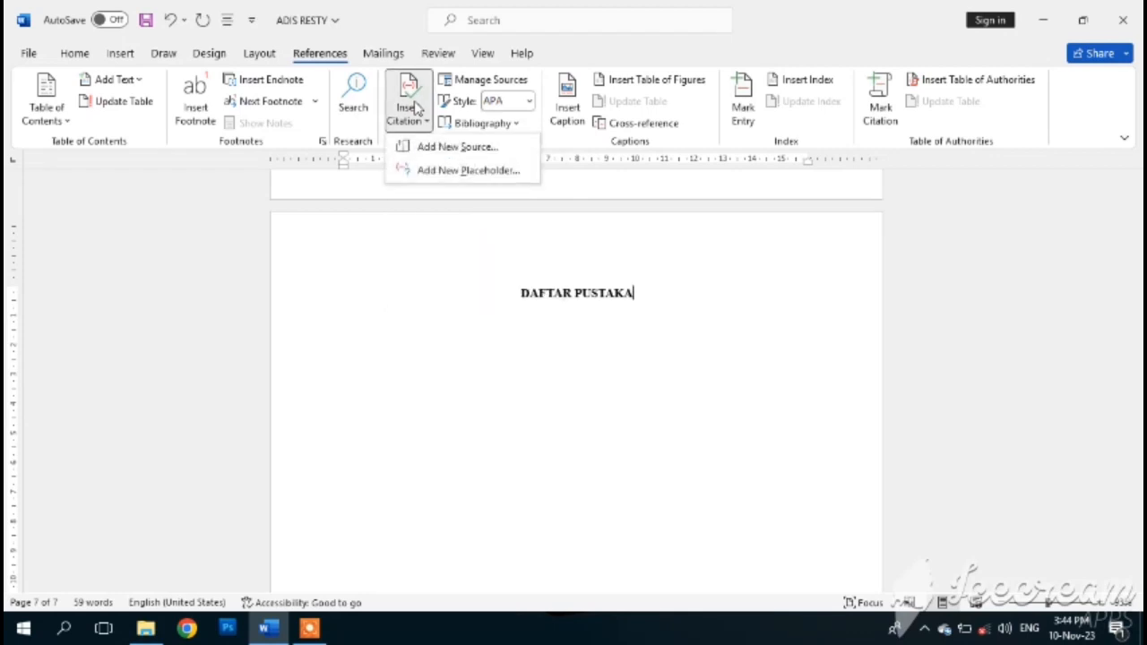
{"action": "left_click", "coordinate": [461, 147]}
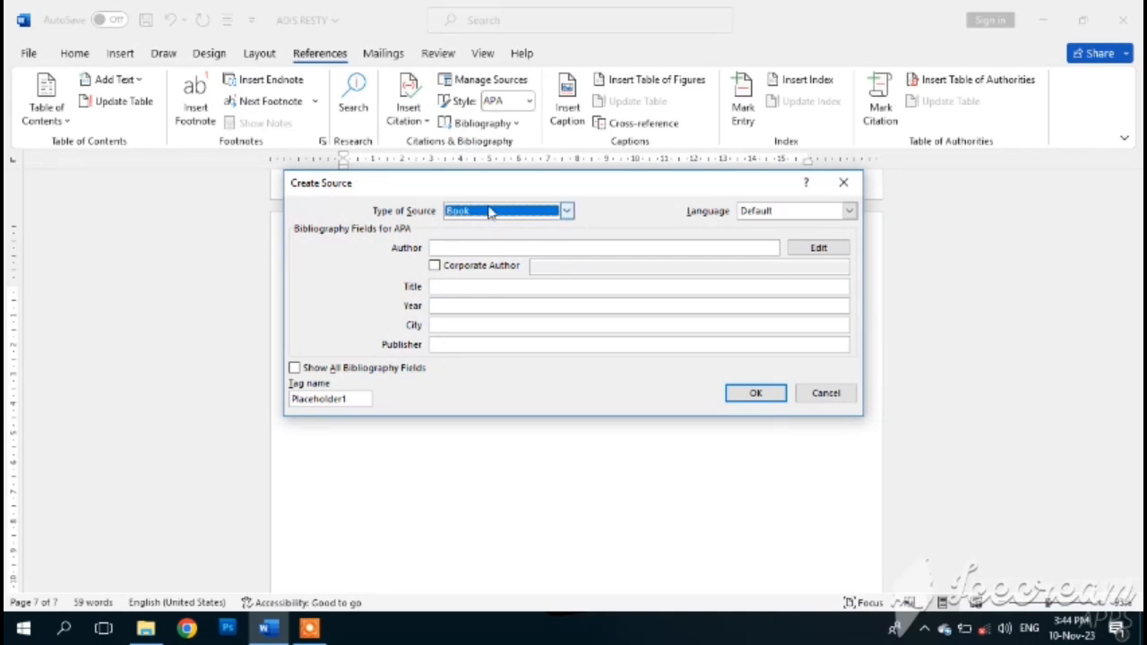
- Enter the book's author name and the title 'informasi komunikasi' in Create Source
{"action": "left_click", "coordinate": [468, 248]}
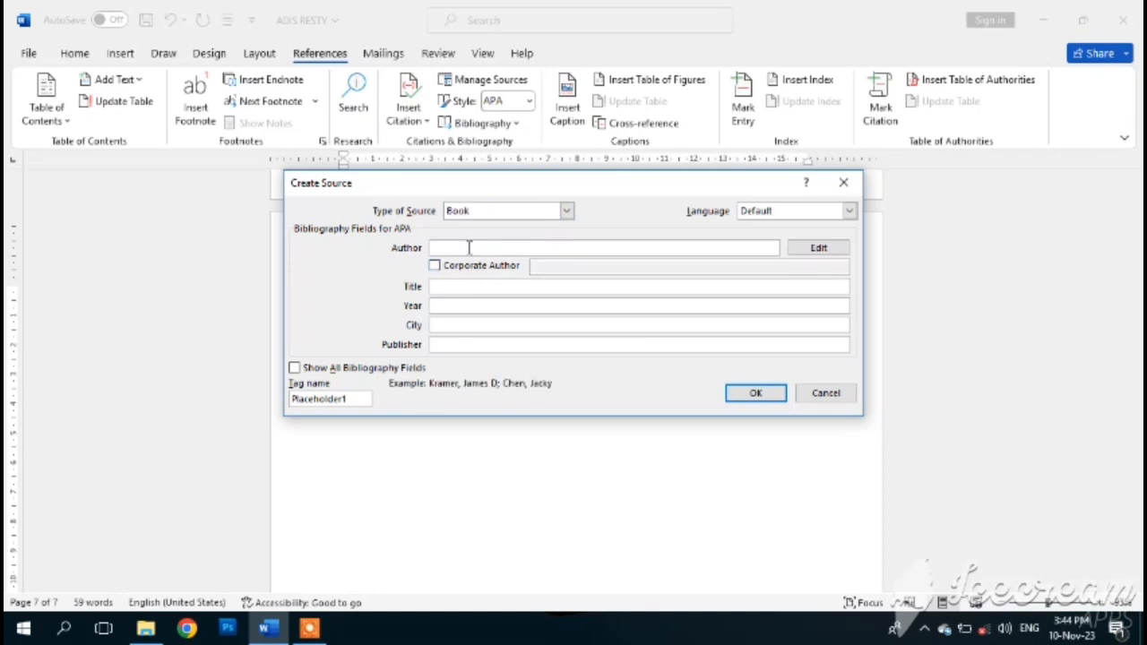
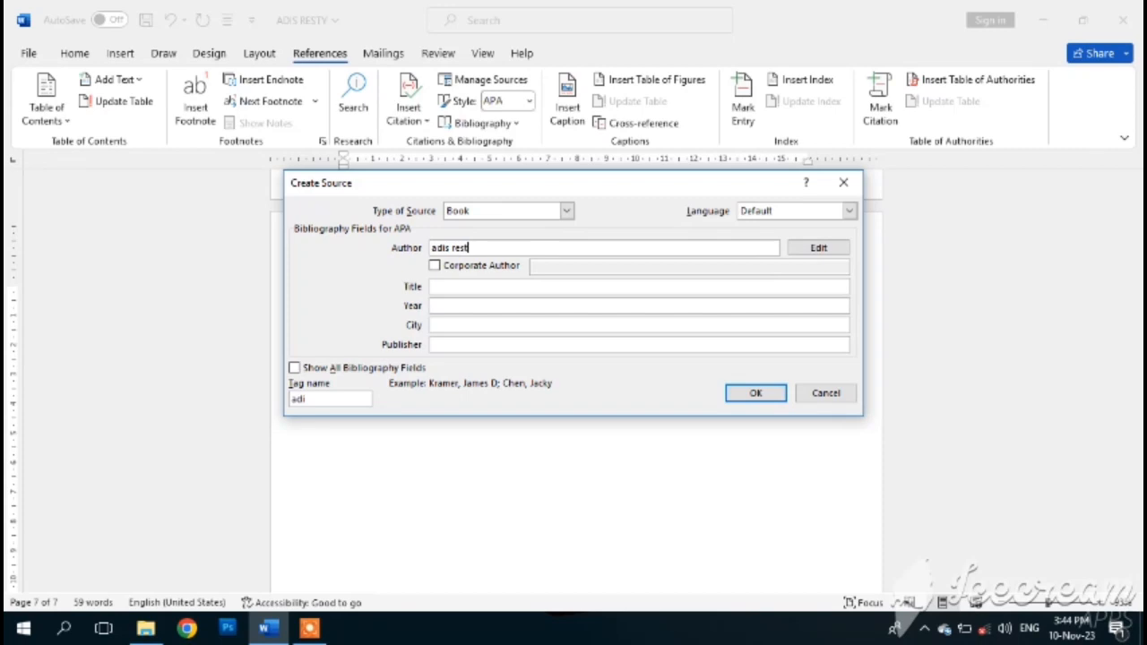
{"action": "left_click", "coordinate": [442, 286]}
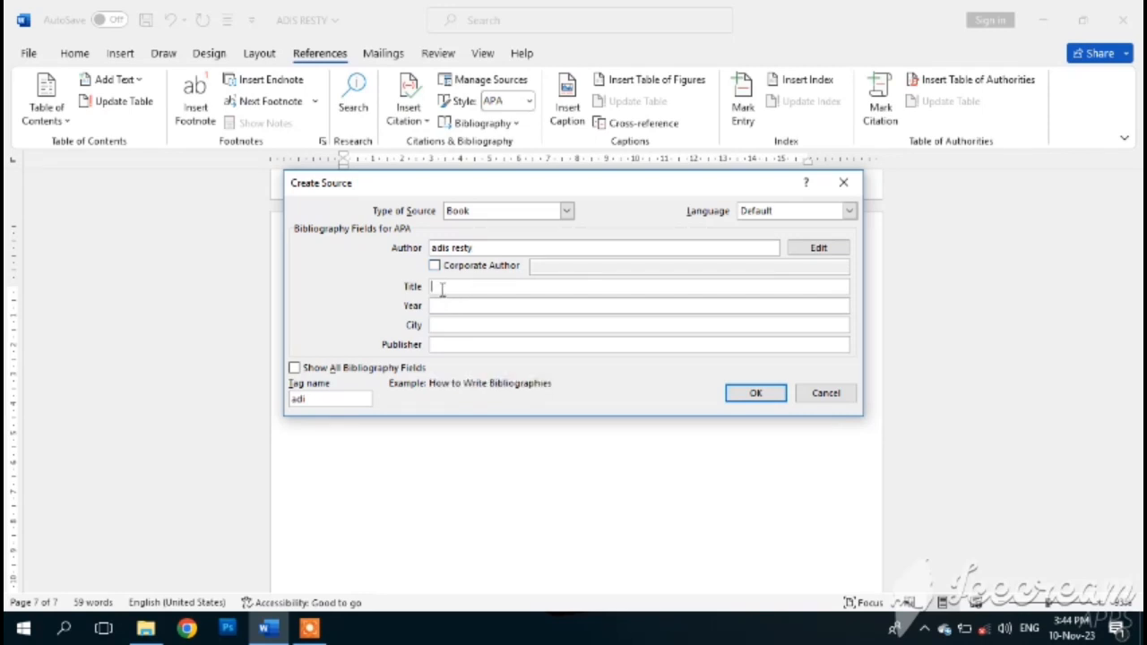
{"action": "type", "text": "informasi komunikasi"}
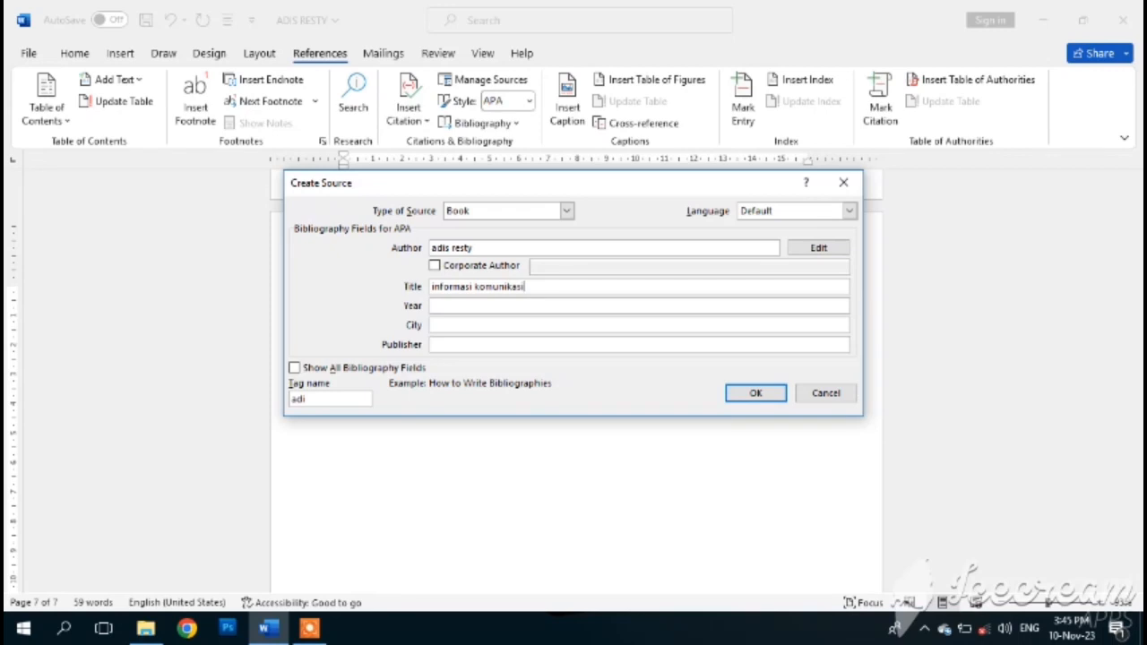
- Add year 2023, city pandeglang, publisher penerbit terang, and insert the citation
{"action": "left_click", "coordinate": [446, 305]}
{"action": "type", "text": "2023"}
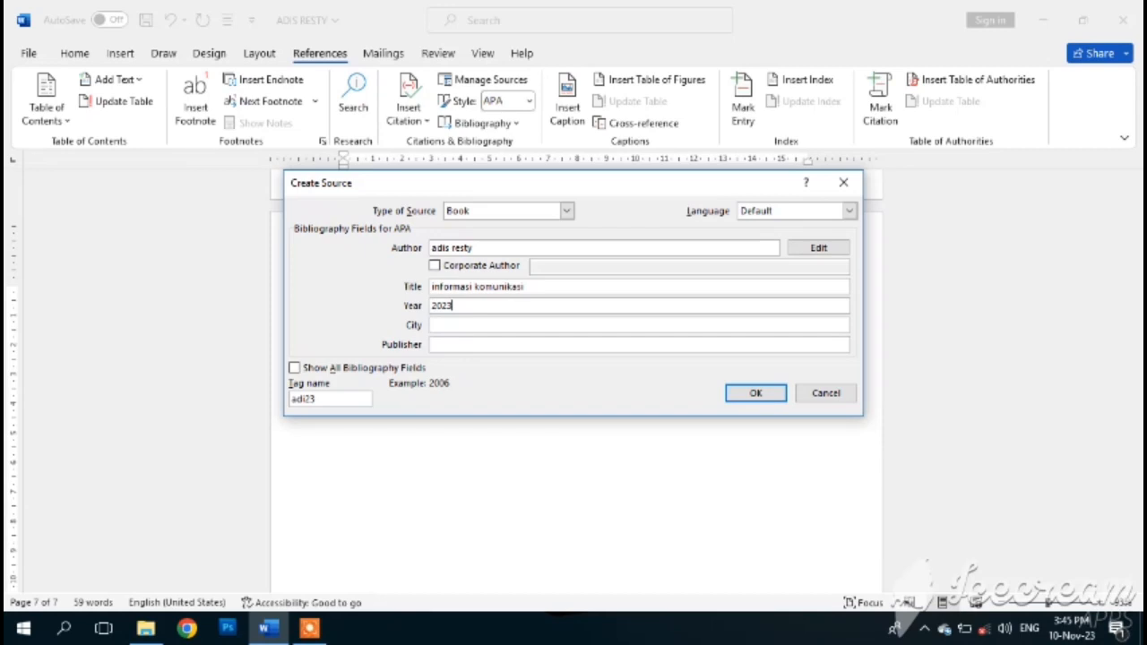
{"action": "left_click", "coordinate": [449, 324]}
{"action": "type", "text": "pandeglang"}
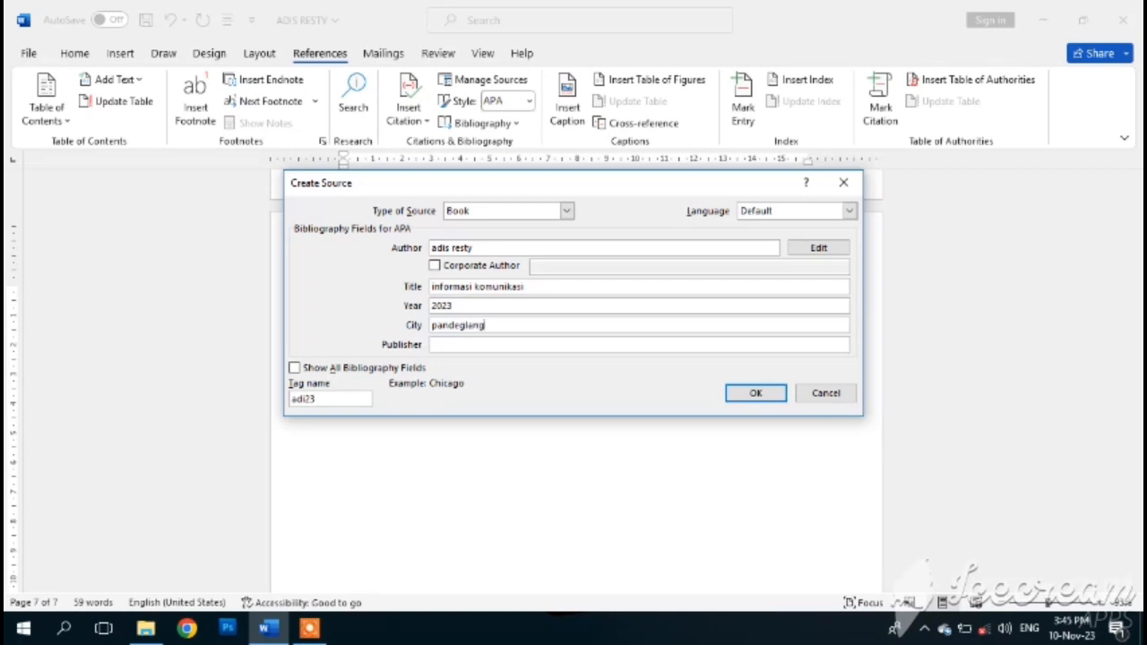
{"action": "left_click", "coordinate": [440, 344]}
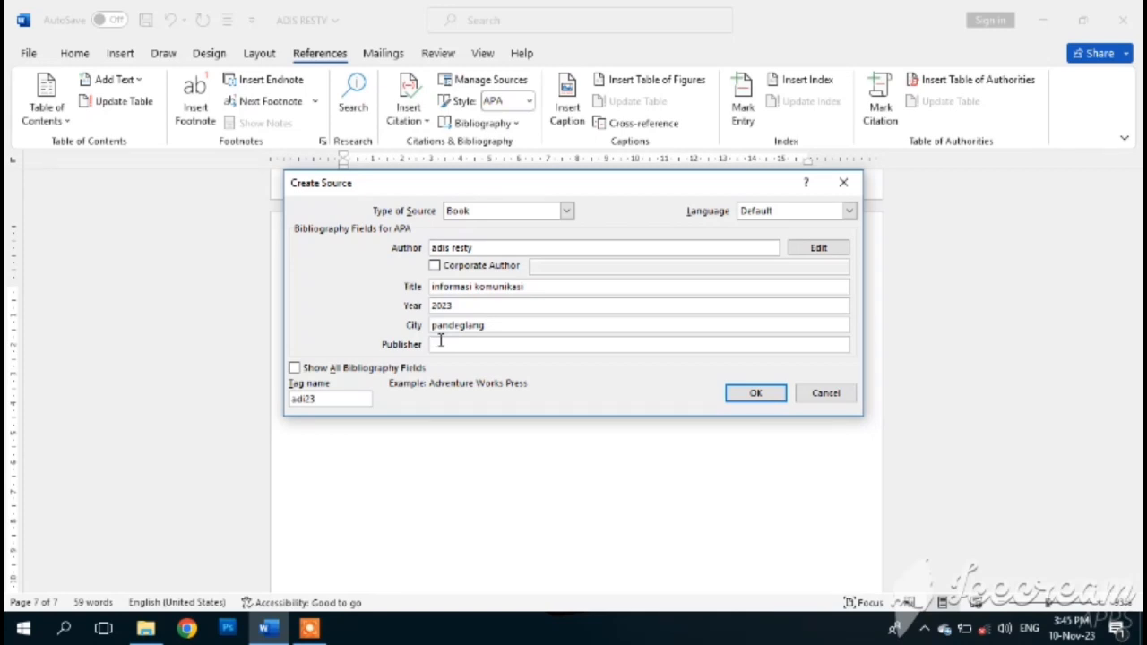
{"action": "type", "text": "penerbi"}
{"action": "type", "text": "ty"}
{"action": "type", "text": "t terang"}
{"action": "left_click", "coordinate": [752, 395]}
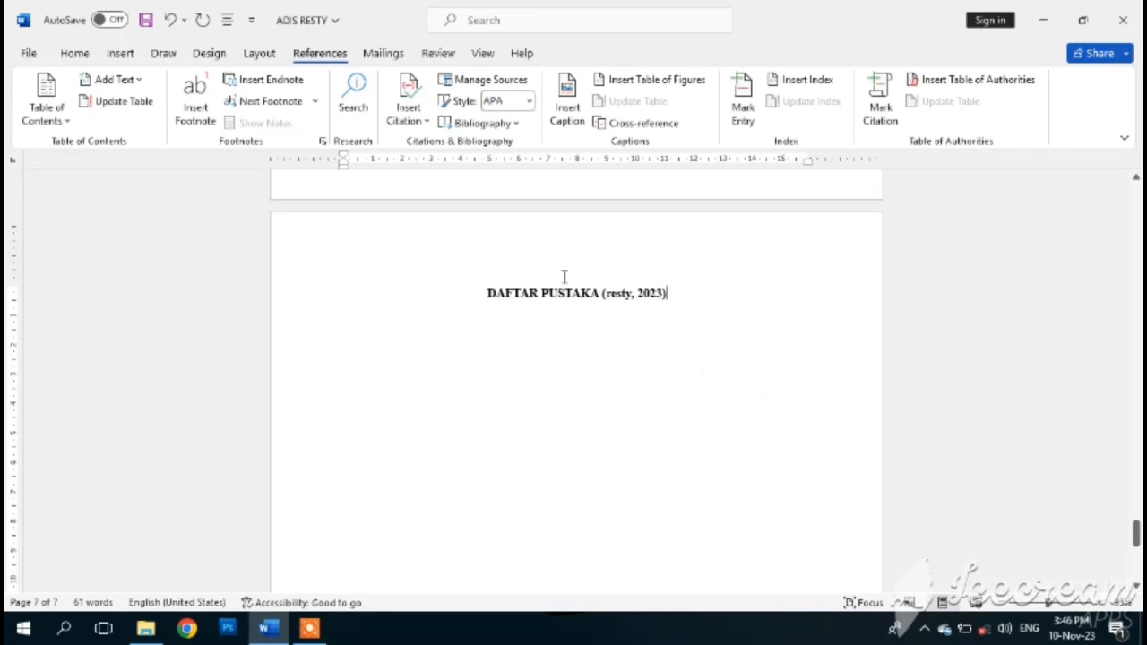
- Move the 2023 citation onto its own line under DAFTAR PUSTAKA and left-align it
{"action": "left_click", "coordinate": [599, 292]}
{"action": "key", "text": "shift+Return"}
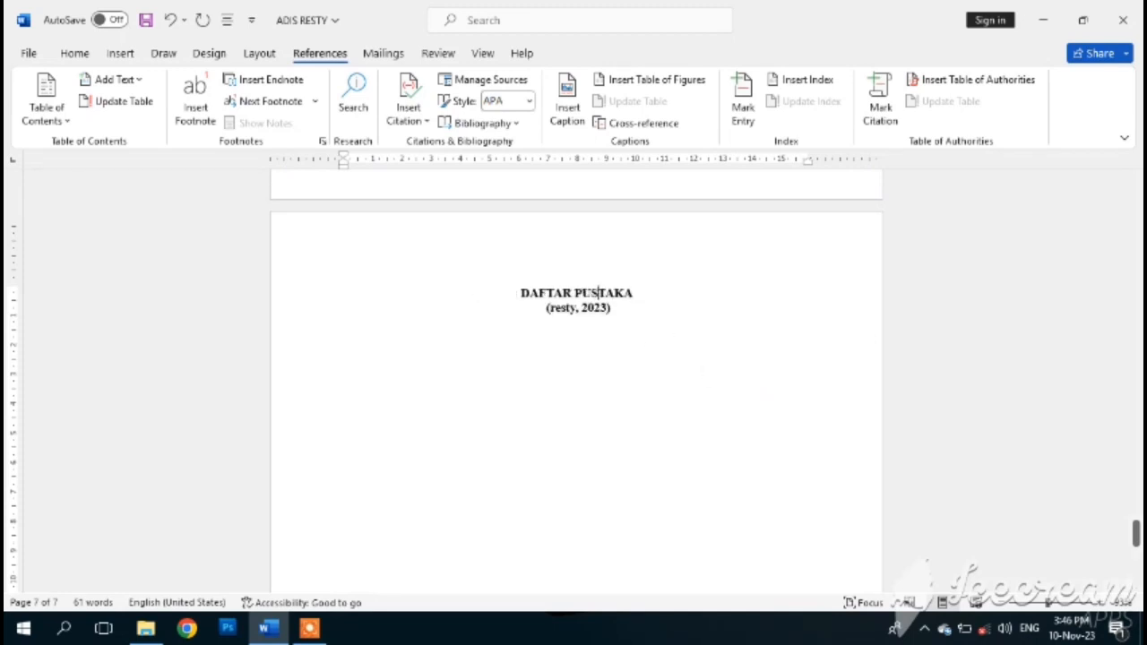
{"action": "key", "text": "Return"}
{"action": "key", "text": "Return"}
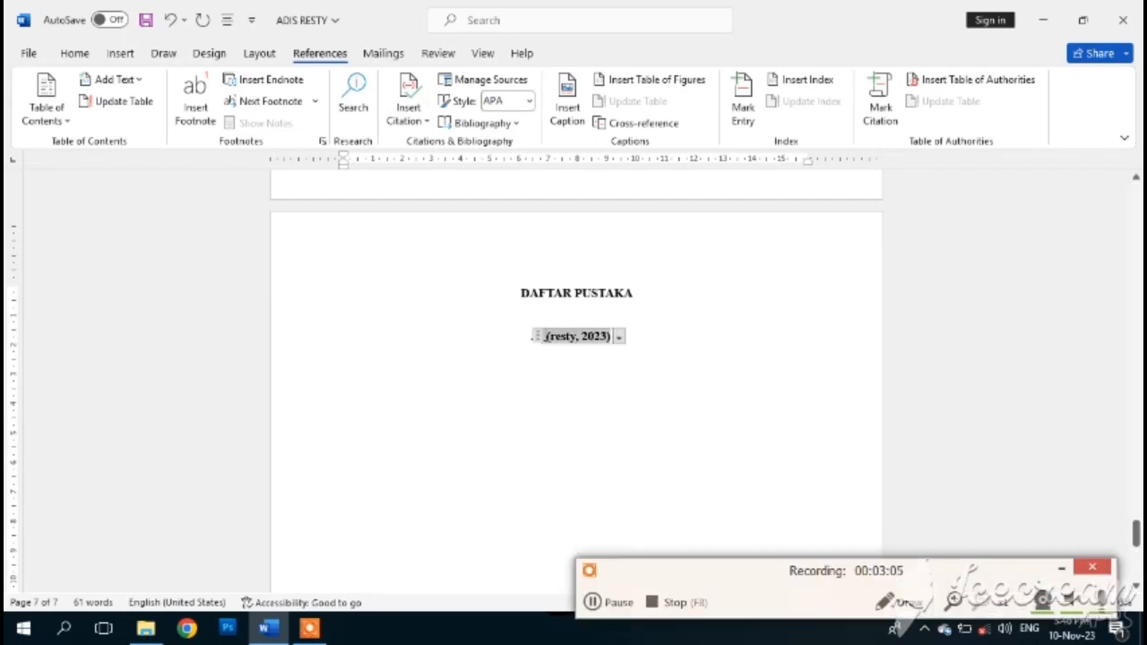
{"action": "key", "text": "BackSpace"}
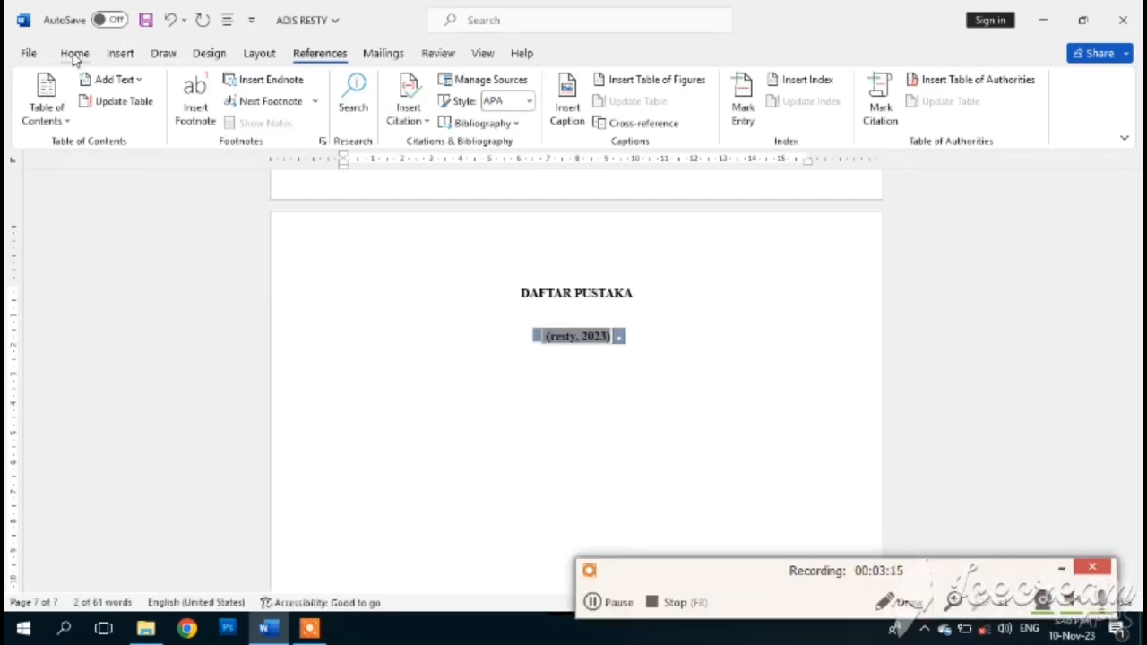
{"action": "left_click", "coordinate": [75, 54]}
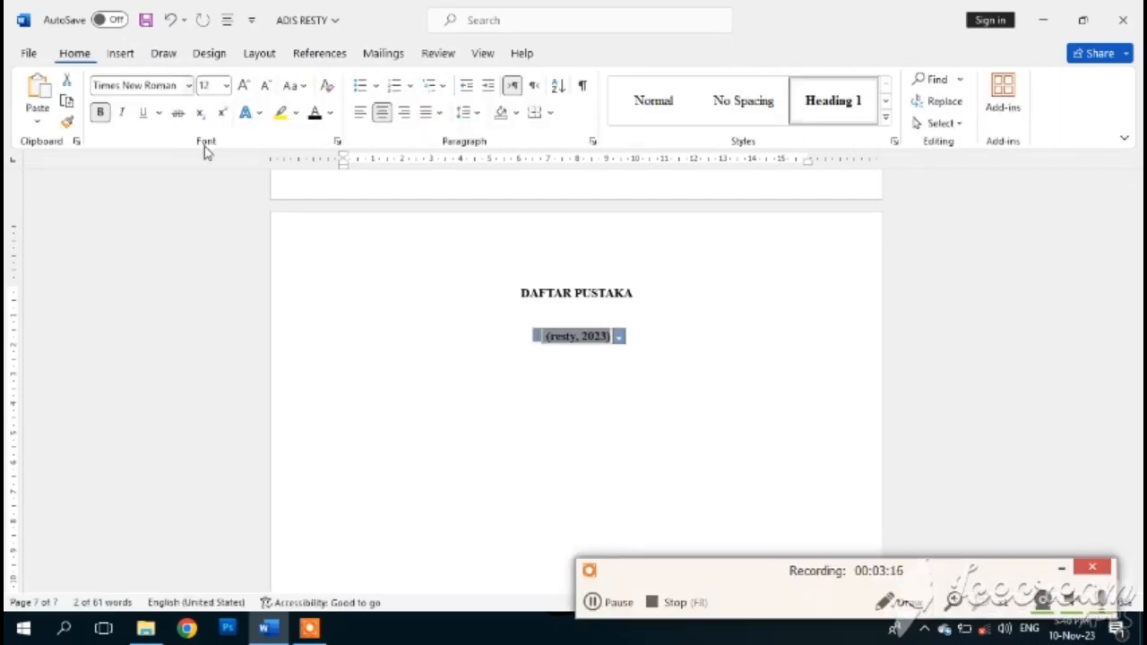
{"action": "left_click", "coordinate": [360, 112]}
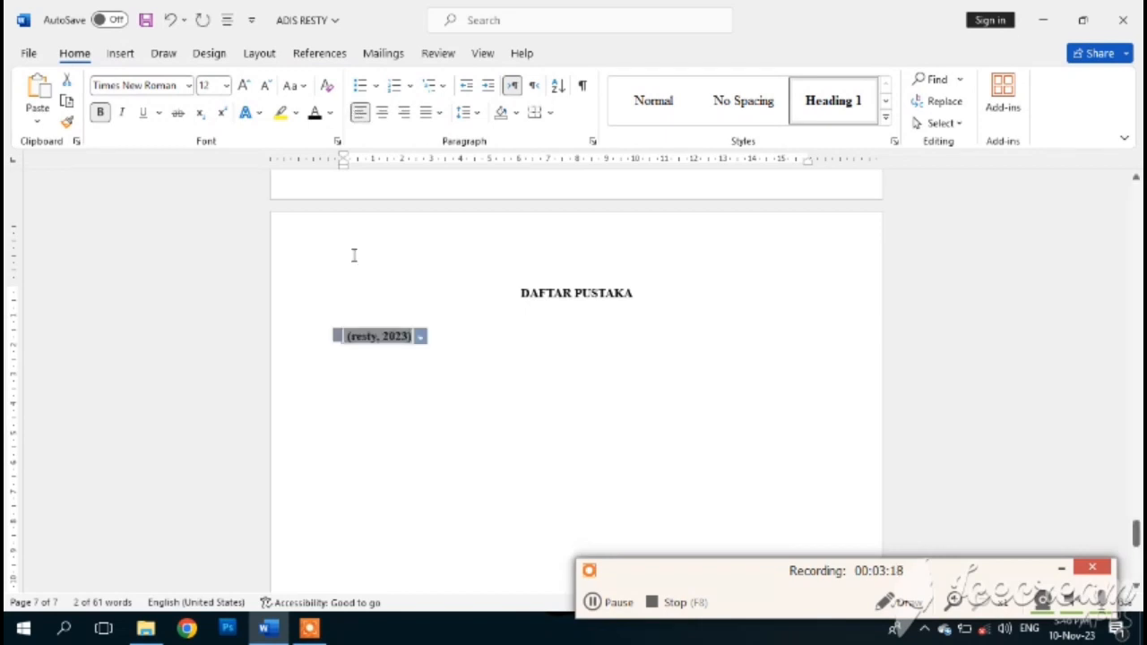
- Insert a References-layout bibliography below the citation and delete its References heading
{"action": "left_click", "coordinate": [527, 369]}
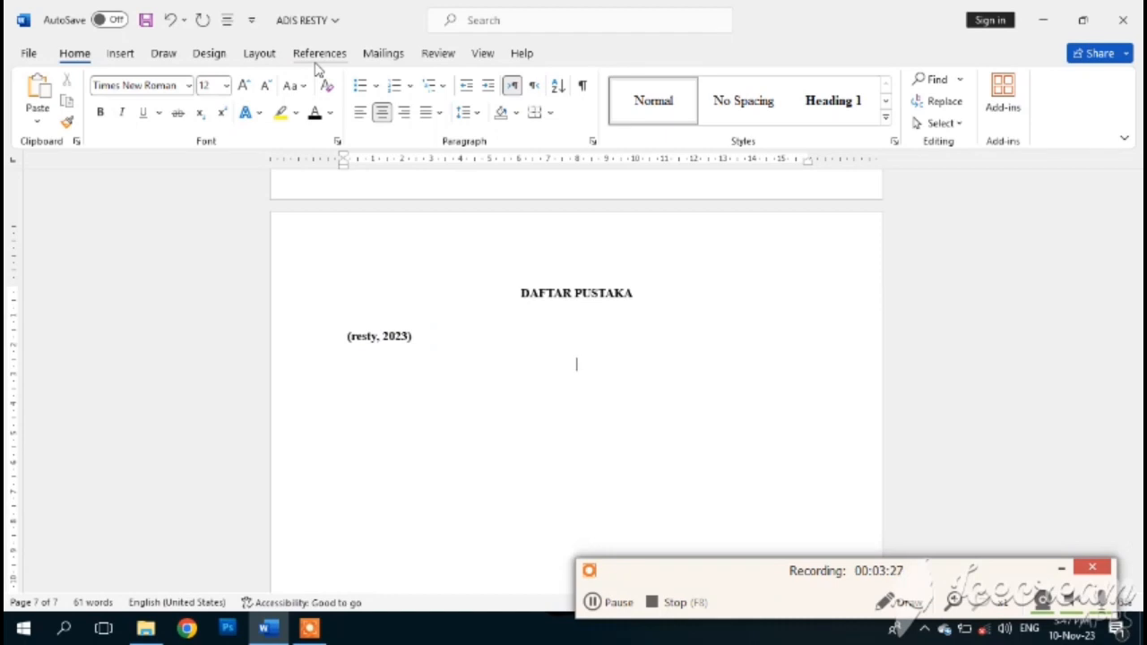
{"action": "left_click", "coordinate": [318, 54]}
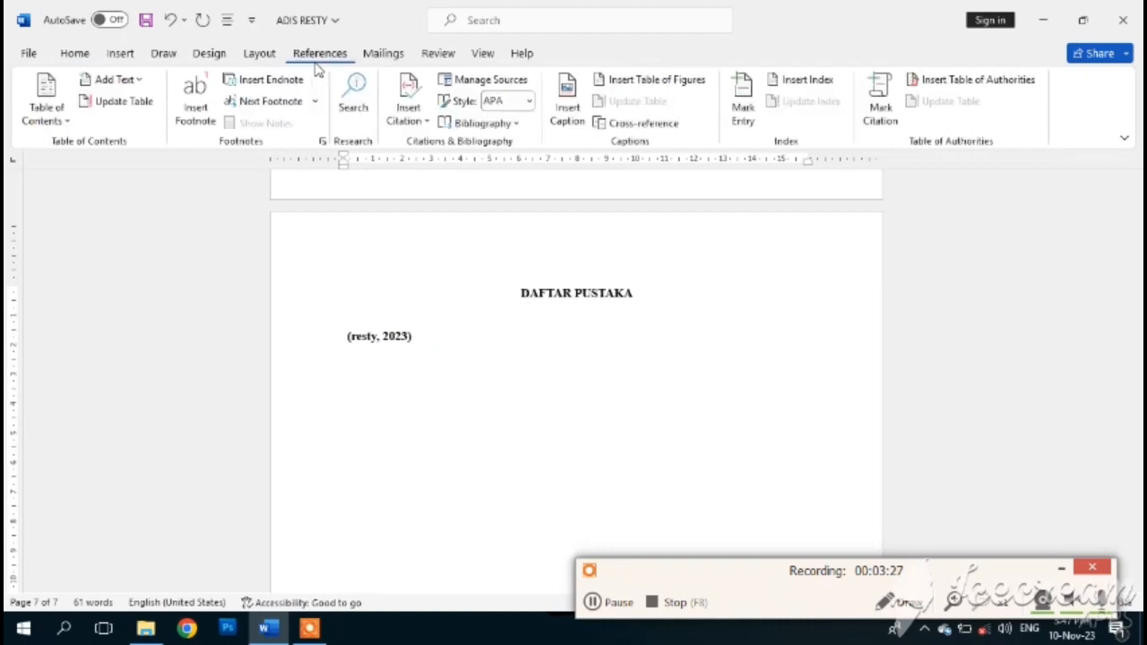
{"action": "left_click", "coordinate": [516, 125]}
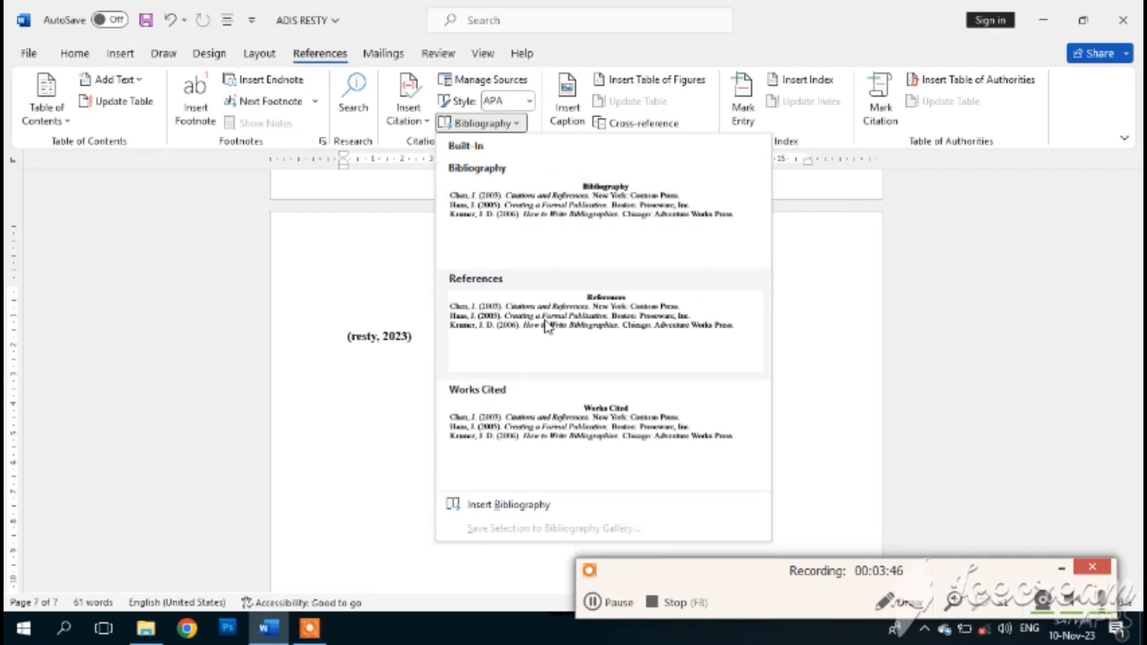
{"action": "left_click", "coordinate": [548, 324]}
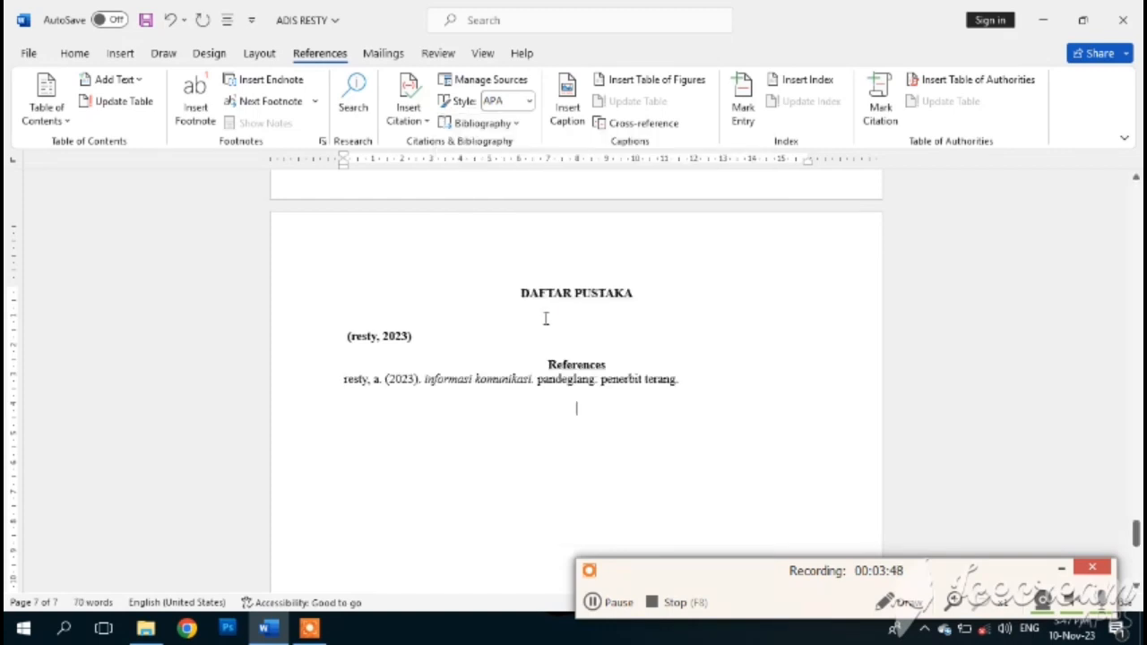
{"action": "left_click", "coordinate": [620, 362]}
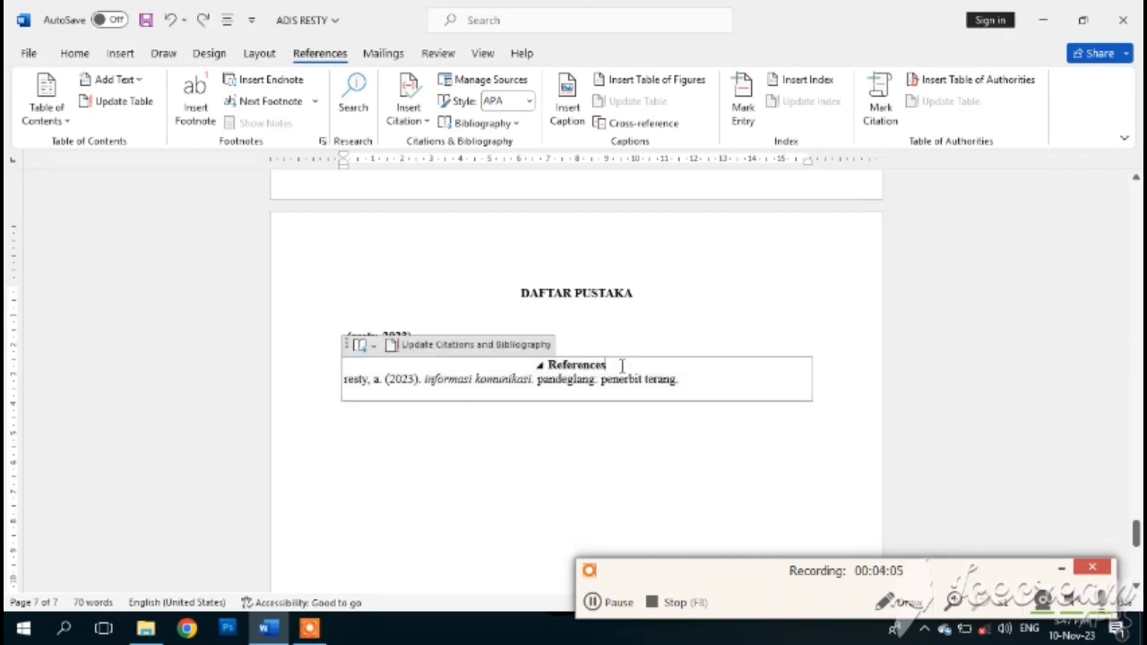
{"action": "key", "text": "BackSpace"}
{"action": "key", "text": "BackSpace"}
{"action": "key", "text": "BackSpace"}
{"action": "key", "text": "BackSpace"}
{"action": "key", "text": "BackSpace"}
{"action": "key", "text": "BackSpace"}
{"action": "key", "text": "BackSpace"}
{"action": "key", "text": "BackSpace"}
{"action": "key", "text": "BackSpace"}
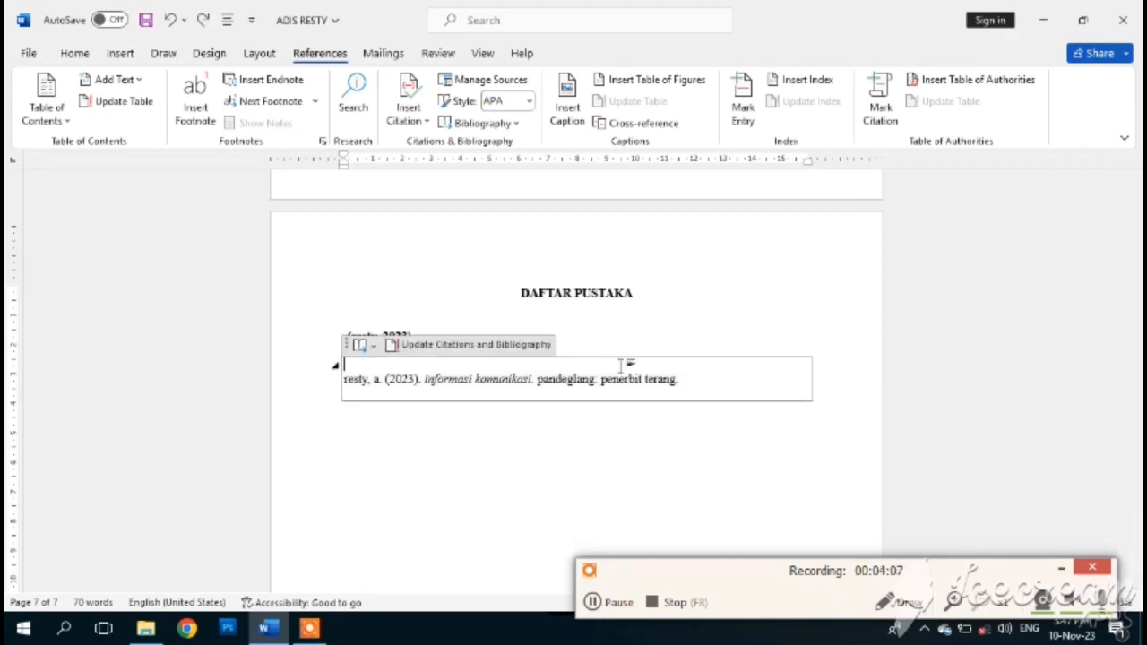
{"action": "left_click", "coordinate": [448, 271]}
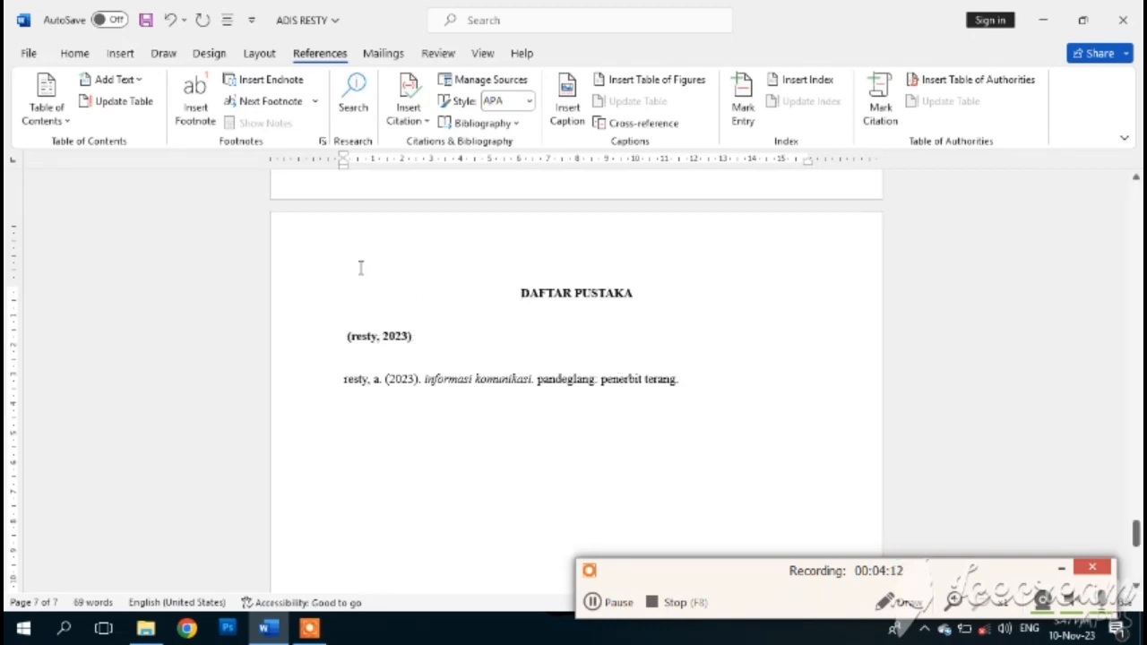